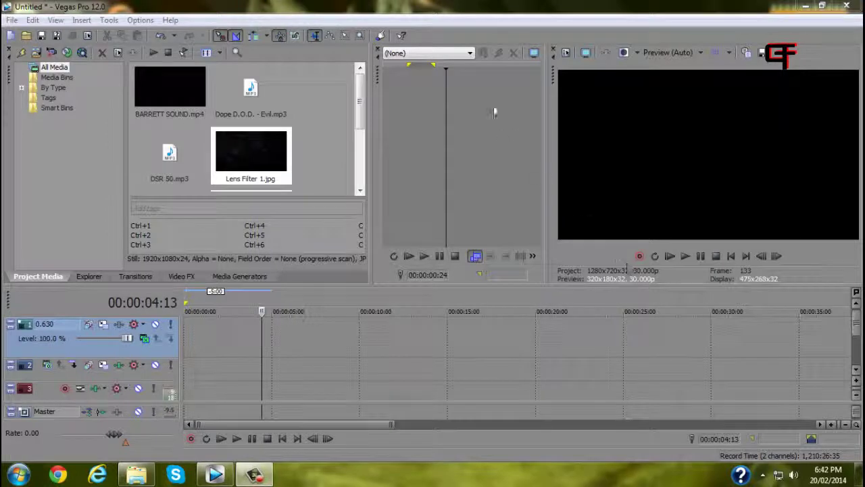
drag(407, 66, 385, 75)
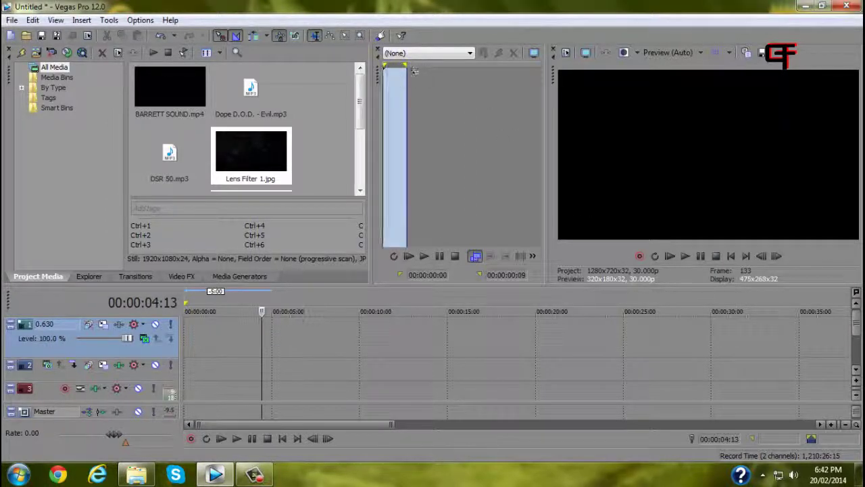
click(415, 95)
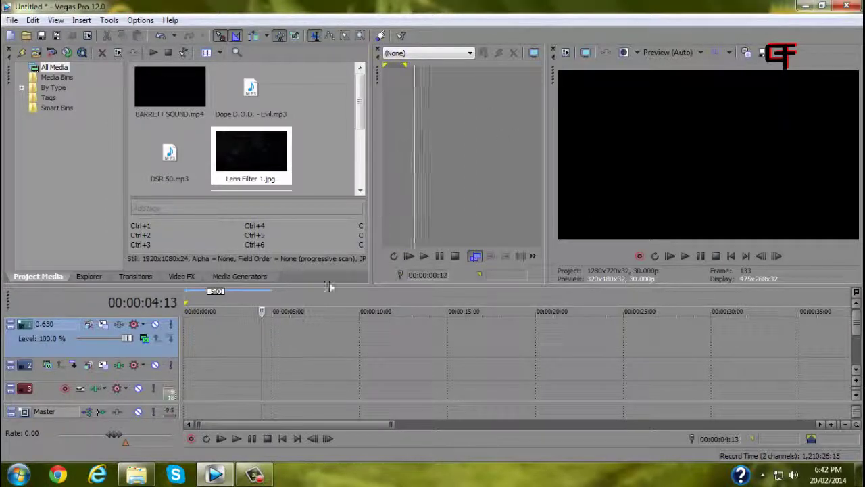
click(358, 156)
click(163, 181)
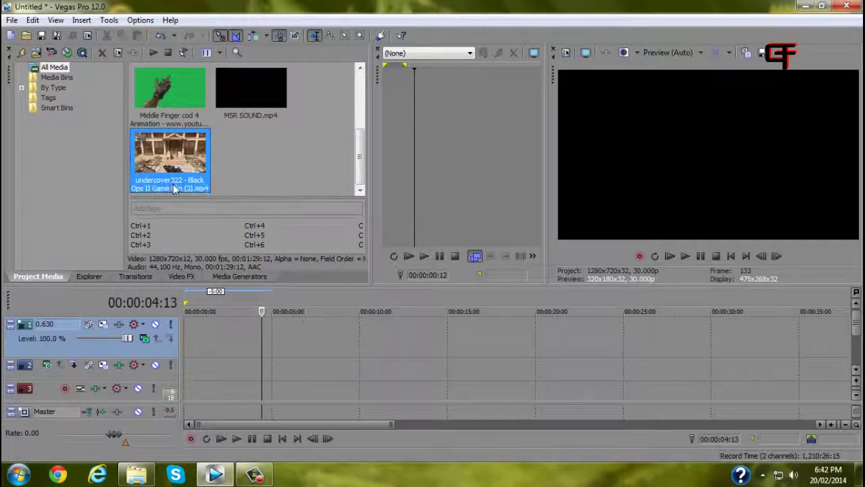
drag(171, 187, 406, 338)
right_click(442, 337)
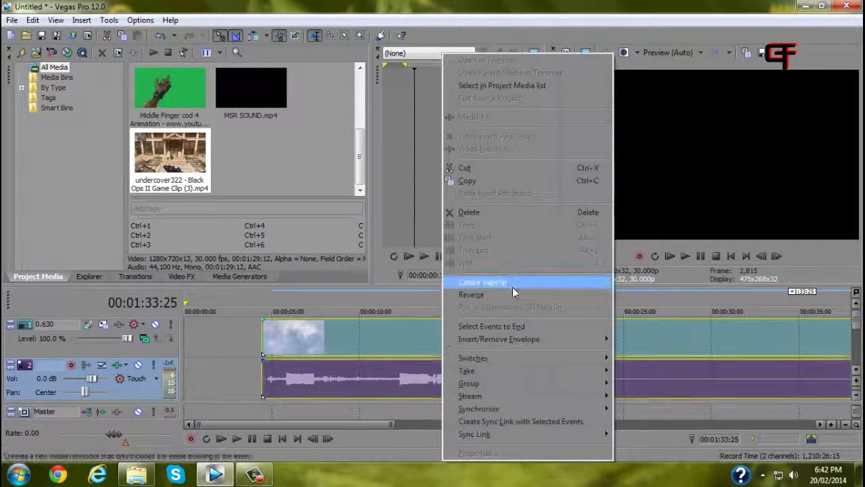
click(464, 212)
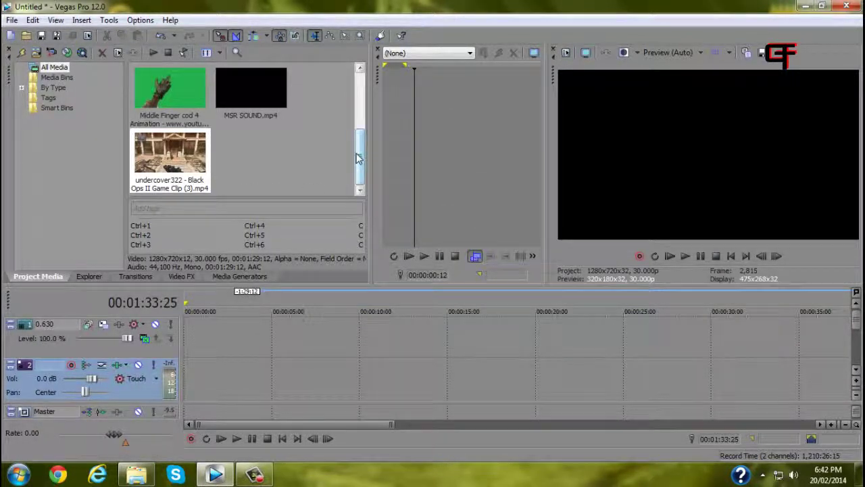
Place the Black Ops II Game Clip (3).mp4 on tracks 1 and 2, starting about 6 seconds into the timeline
drag(355, 160, 370, 70)
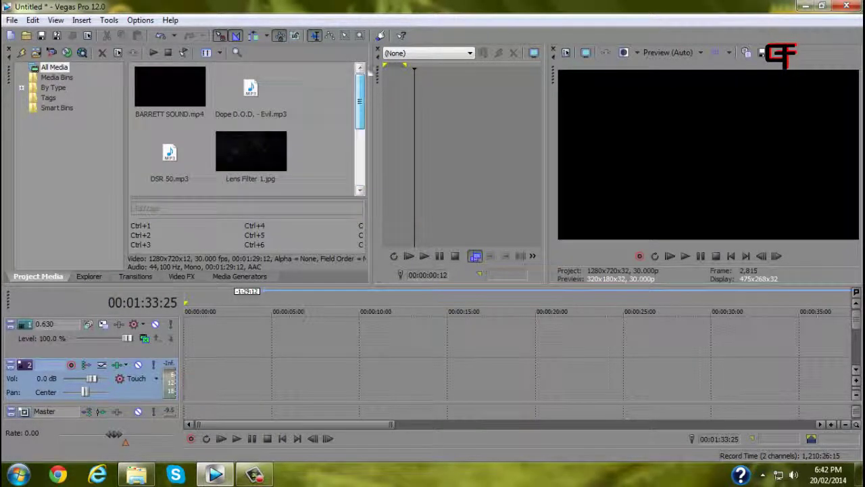
drag(363, 111, 356, 156)
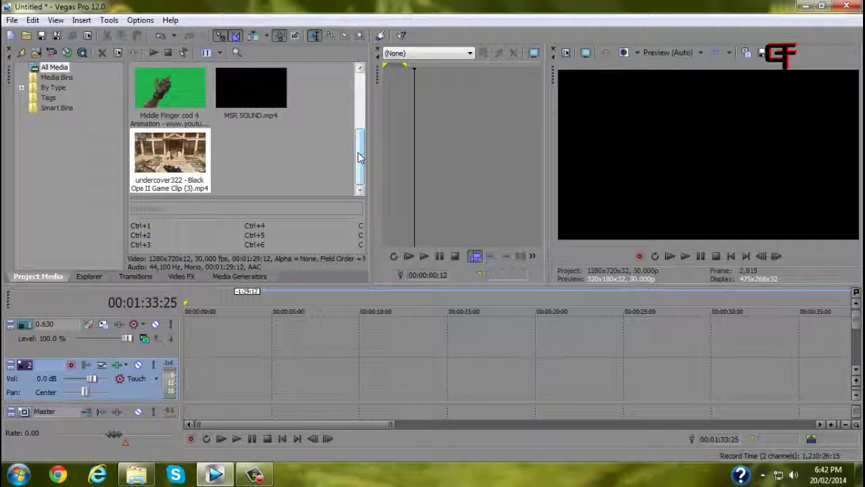
click(210, 350)
click(205, 369)
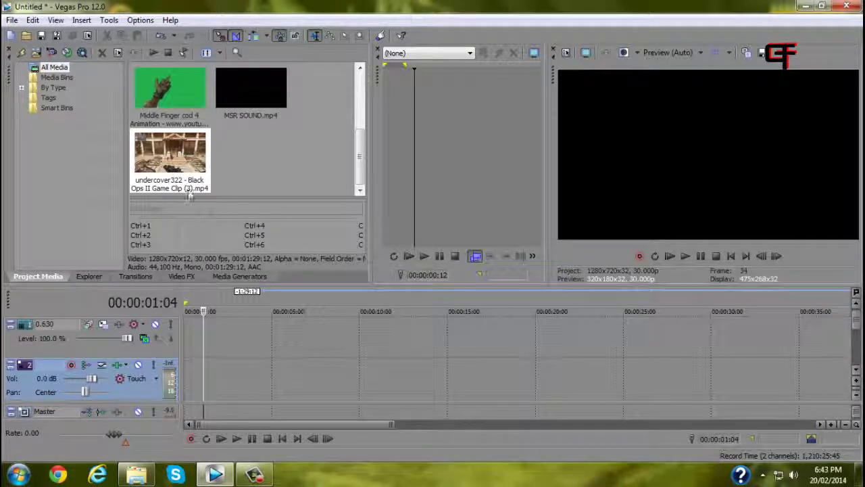
drag(154, 162, 240, 366)
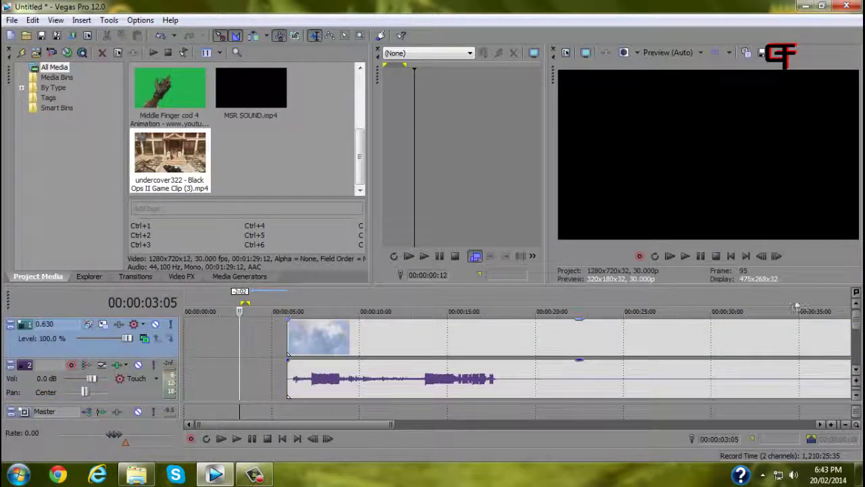
Insert a new audio track below the existing tracks in the timeline
drag(856, 333, 857, 344)
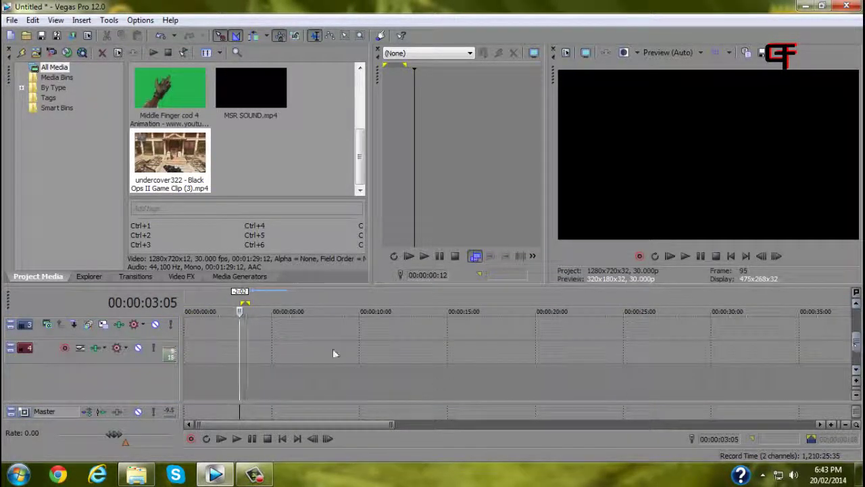
click(291, 384)
click(250, 383)
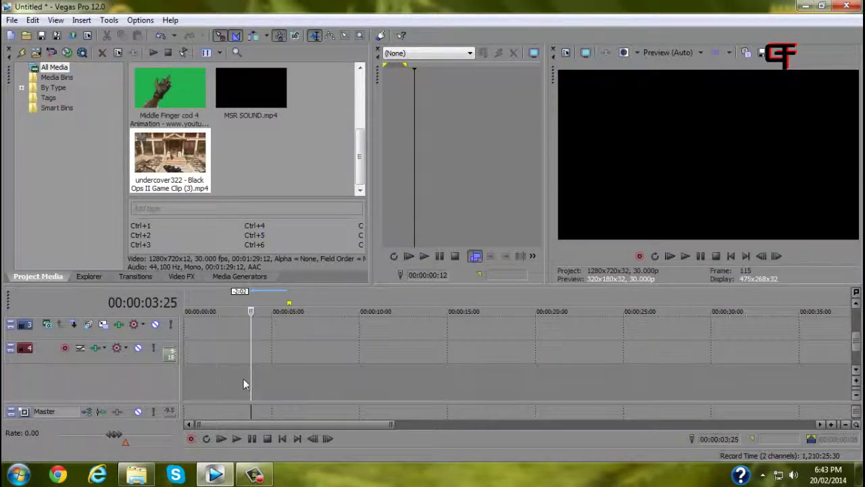
right_click(245, 384)
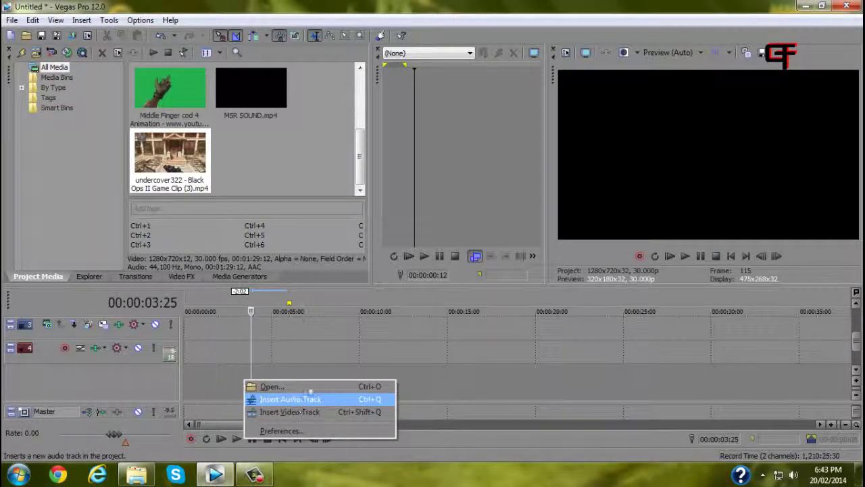
click(318, 398)
click(534, 399)
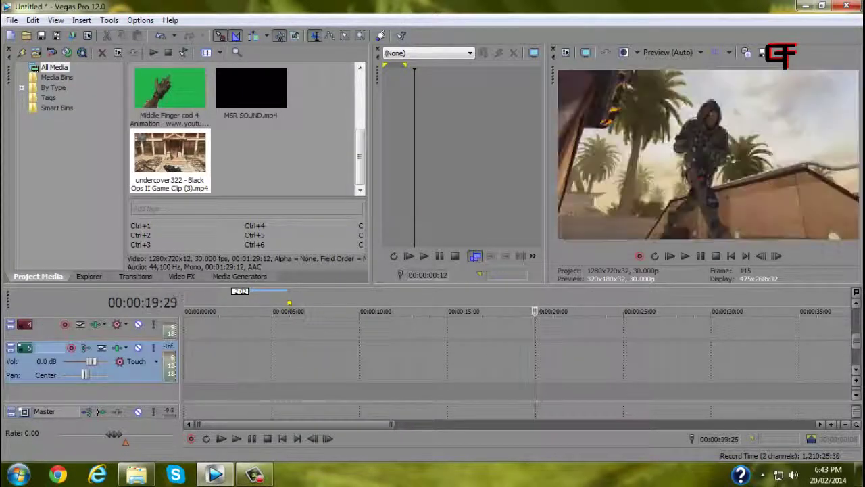
Move the game clip's audio event from track 2 to track 4, starting at the beginning of the timeline
drag(857, 343, 855, 322)
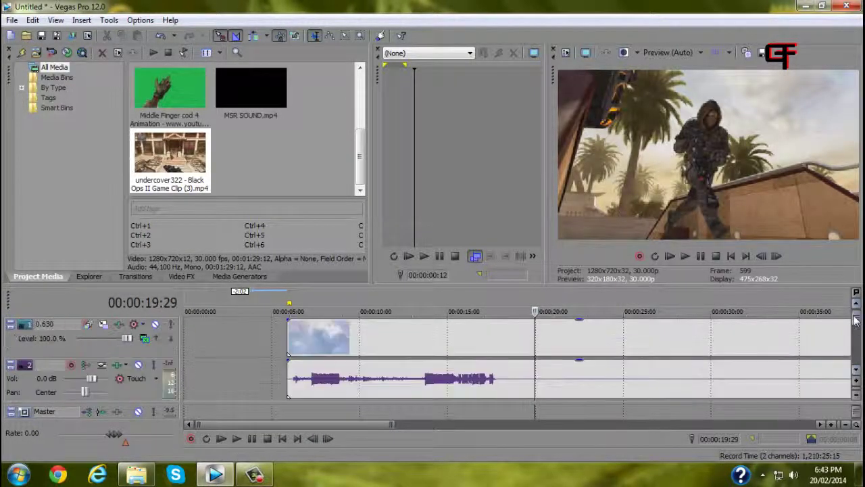
click(401, 343)
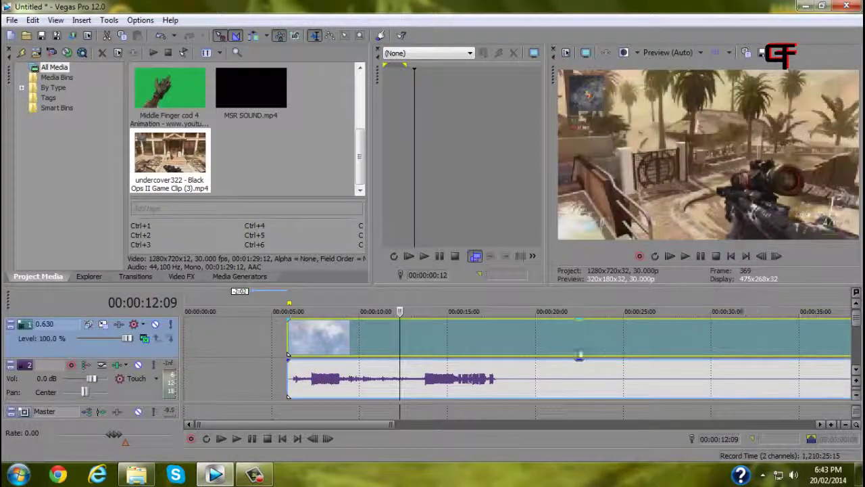
scroll(838, 384, down, 2)
scroll(838, 384, down, 2)
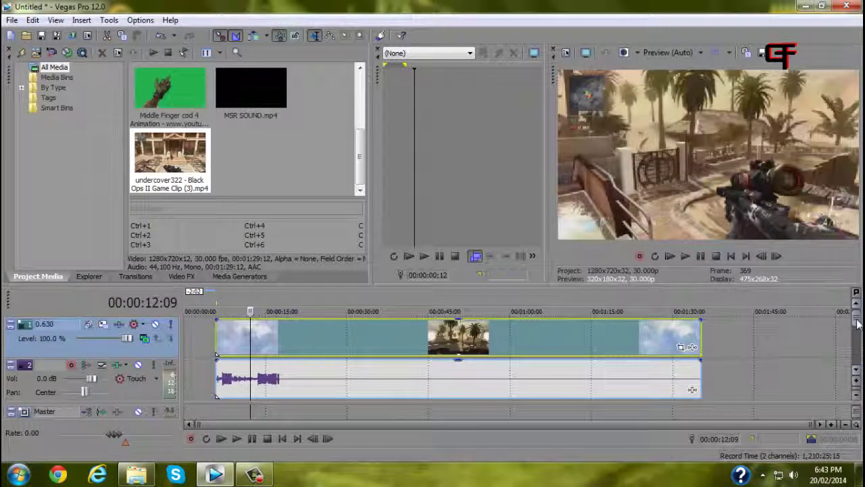
drag(858, 325, 858, 335)
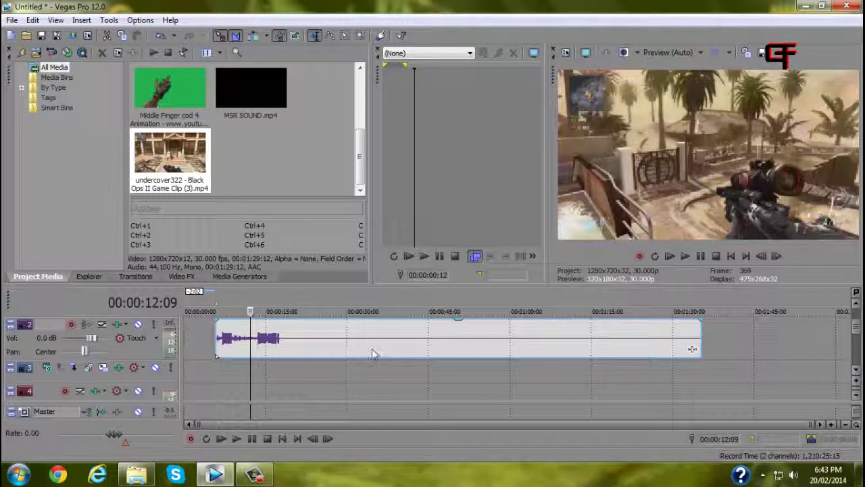
drag(372, 350, 308, 344)
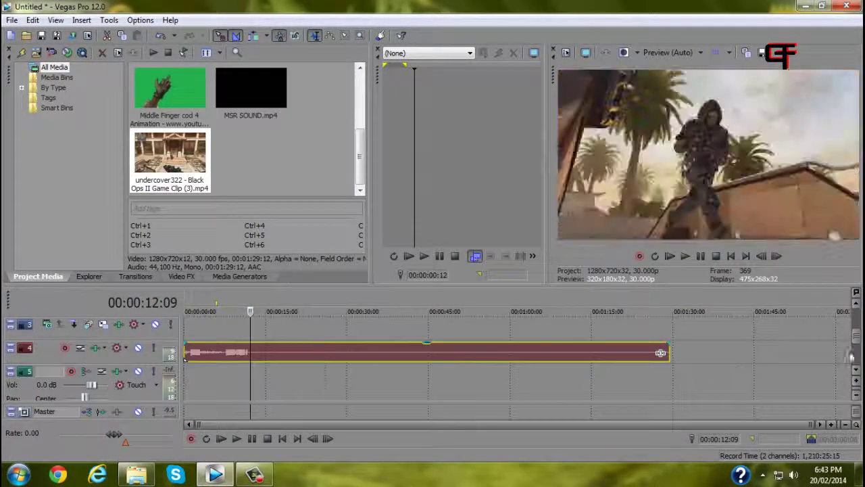
Move the game clip's video event from track 1 down to track 3, above its audio
click(856, 305)
click(856, 304)
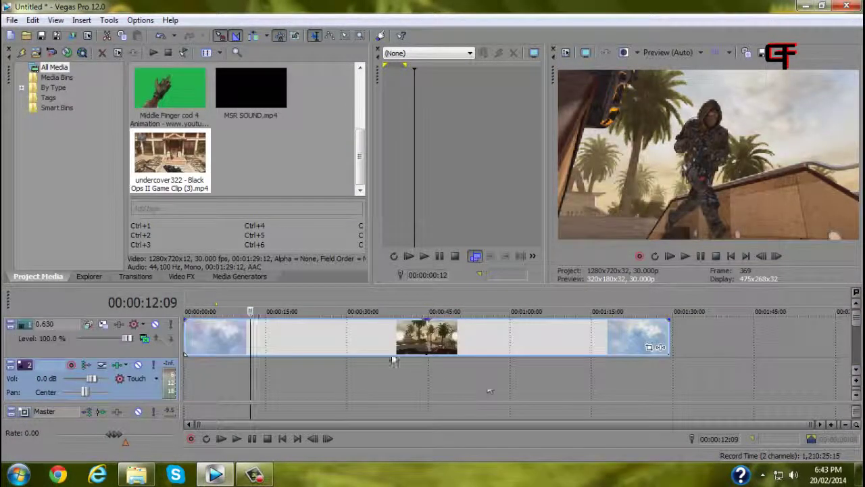
drag(376, 342, 357, 352)
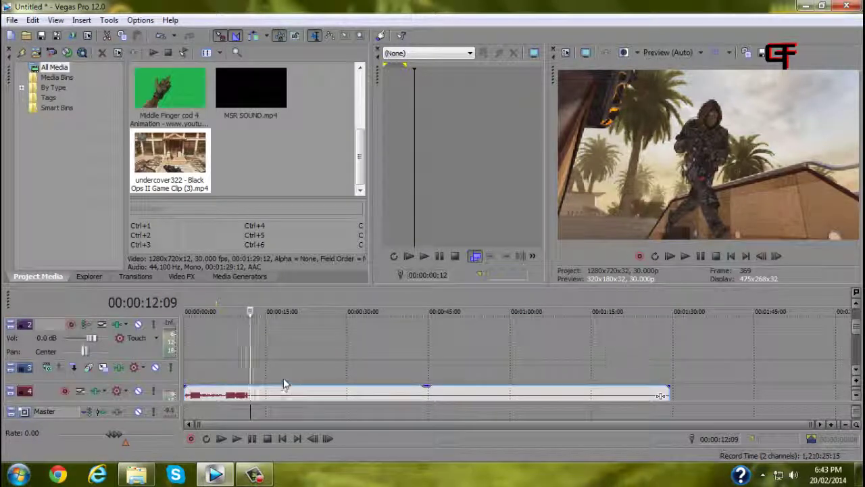
scroll(742, 339, up, 3)
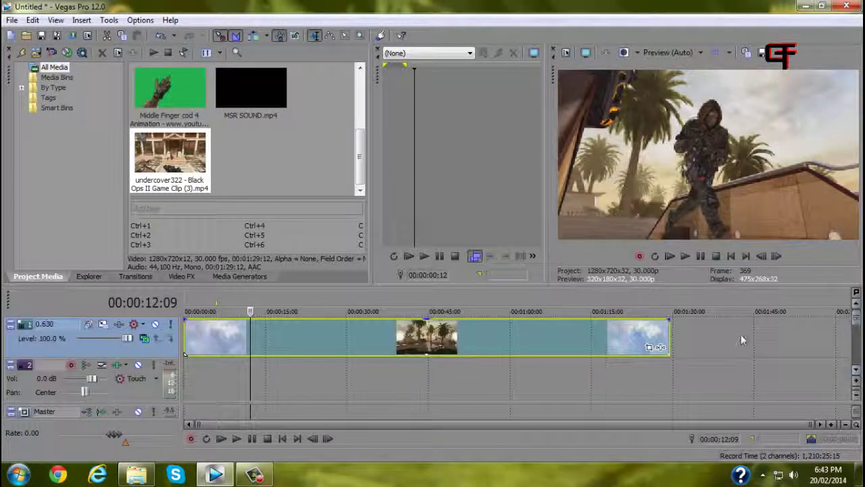
scroll(409, 393, down, 3)
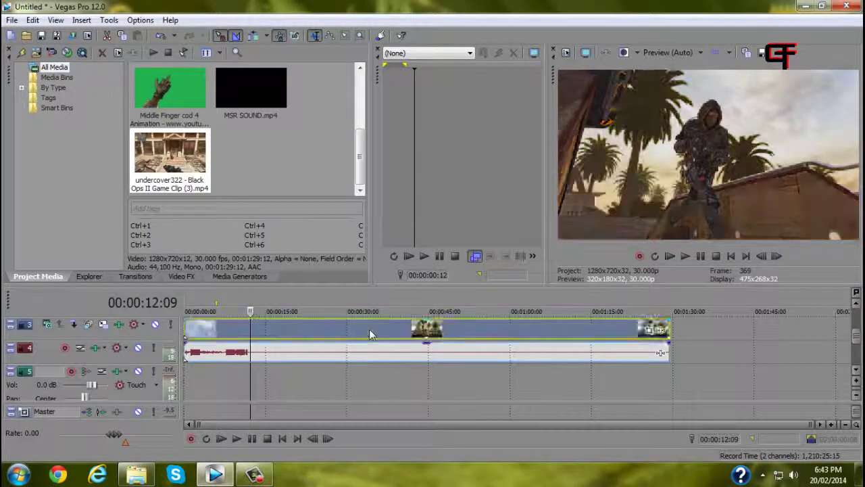
Increase the timeline's track height so the video and audio events on tracks 3 and 4 are displayed larger
click(721, 351)
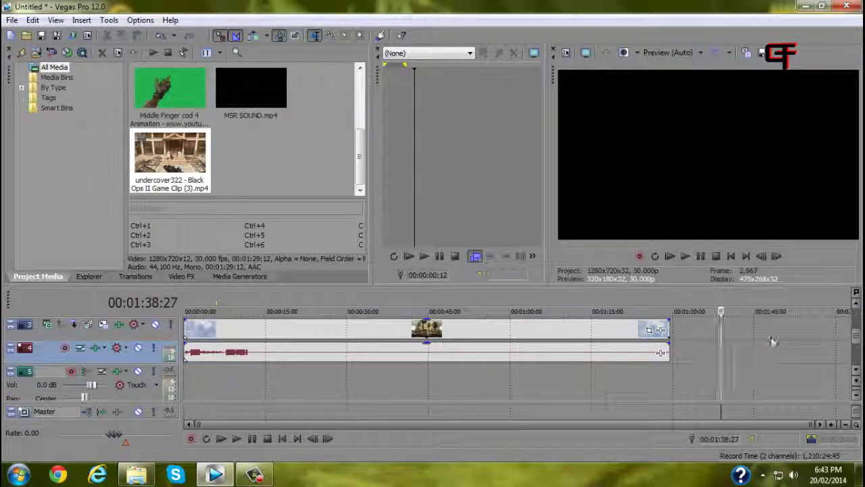
click(857, 381)
click(857, 385)
click(857, 385)
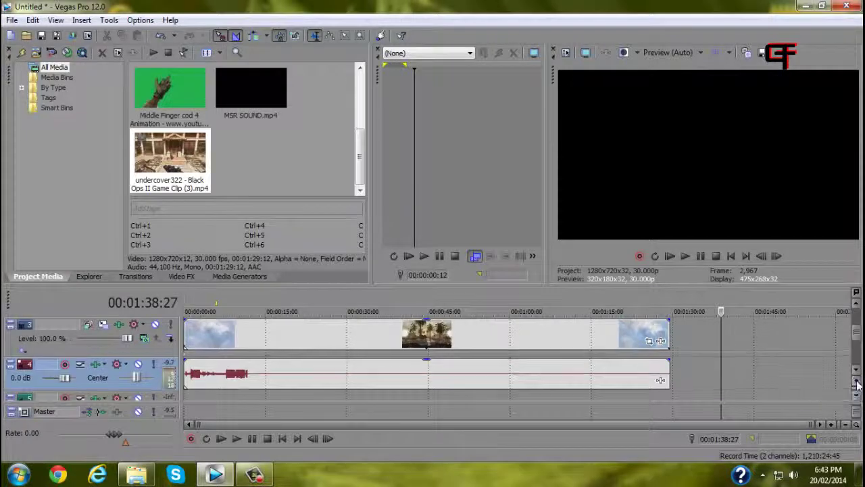
click(856, 385)
click(857, 395)
click(856, 395)
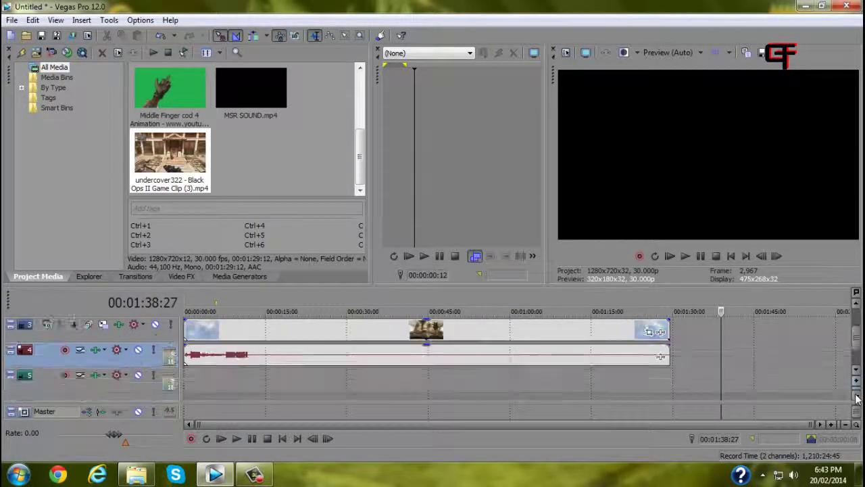
click(856, 394)
click(856, 385)
click(856, 385)
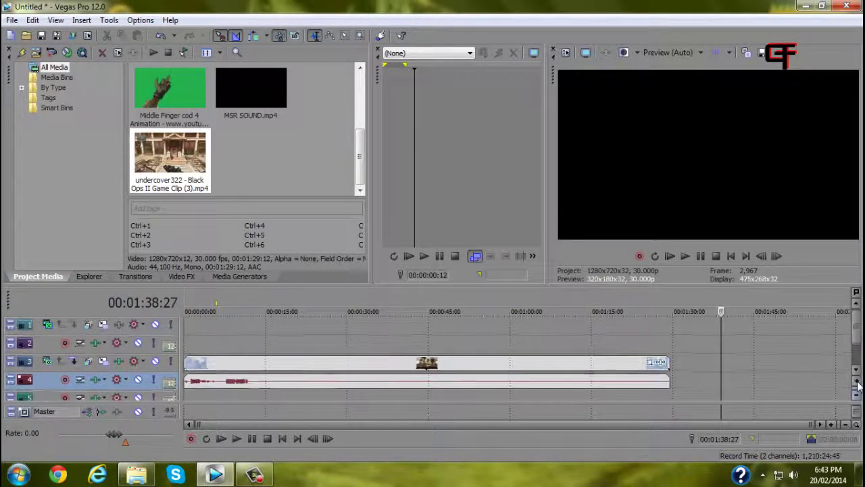
click(856, 385)
click(856, 386)
click(856, 385)
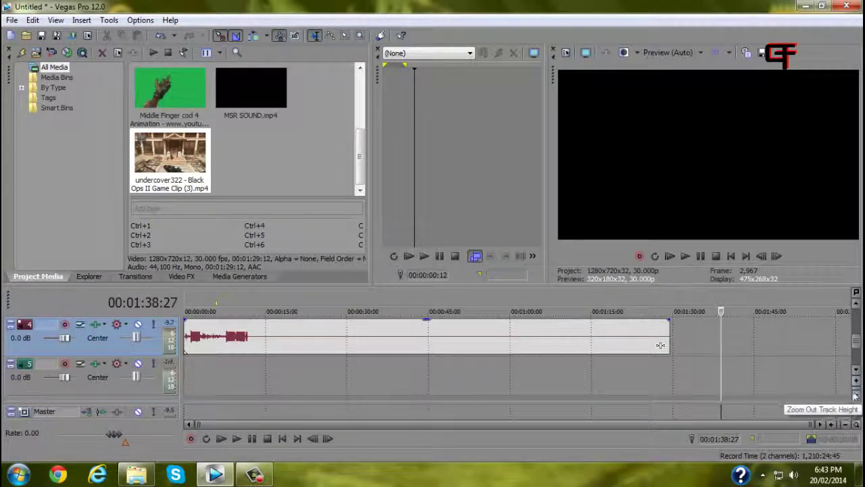
click(857, 396)
drag(857, 350, 857, 336)
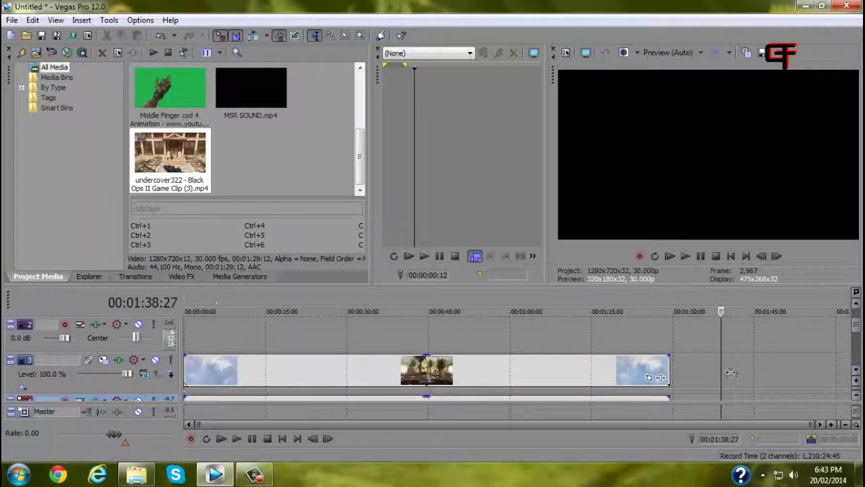
Play the clip on track 3 from about 00:00:10:18 and pause shortly after
click(385, 372)
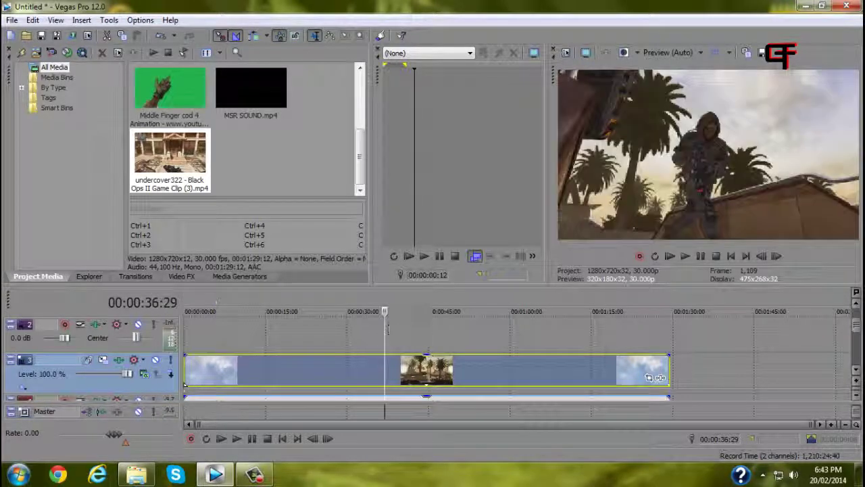
drag(385, 332, 242, 351)
click(685, 257)
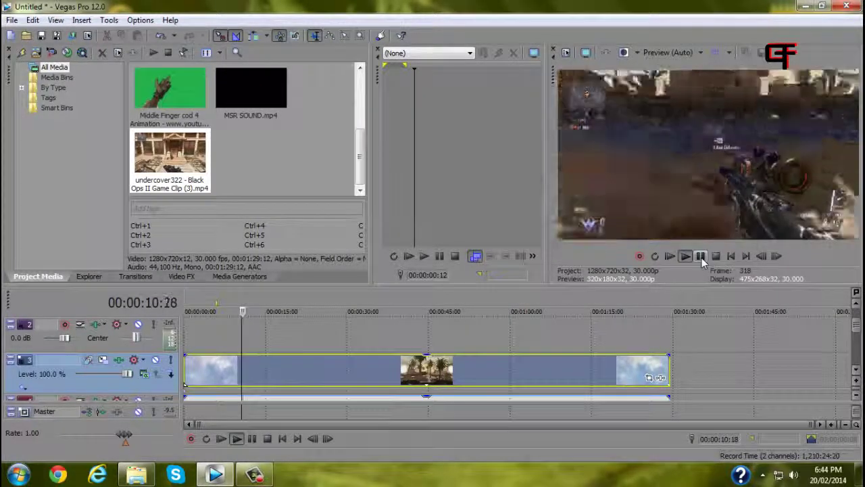
click(701, 257)
Advance frame by frame to 00:00:11:21 and split the game clip at that point
click(776, 256)
click(776, 256)
click(776, 256)
click(776, 256)
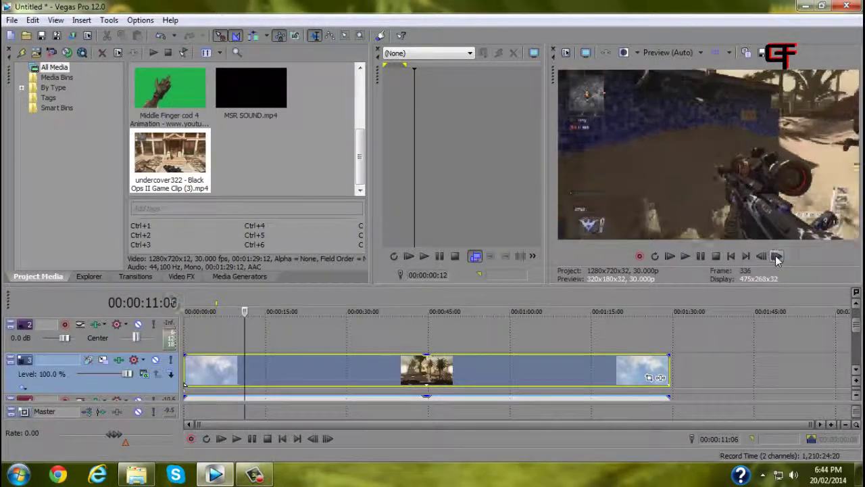
click(776, 256)
click(776, 256)
click(776, 256)
click(776, 256)
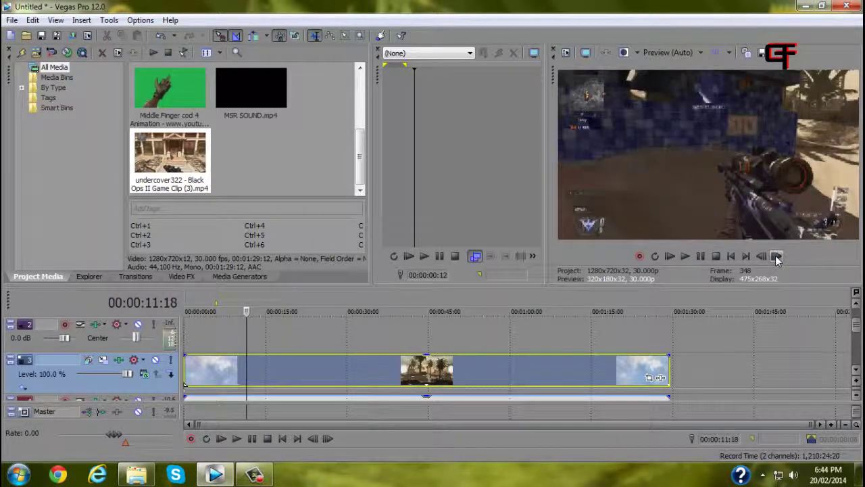
click(776, 256)
click(776, 257)
click(776, 257)
click(776, 256)
click(776, 256)
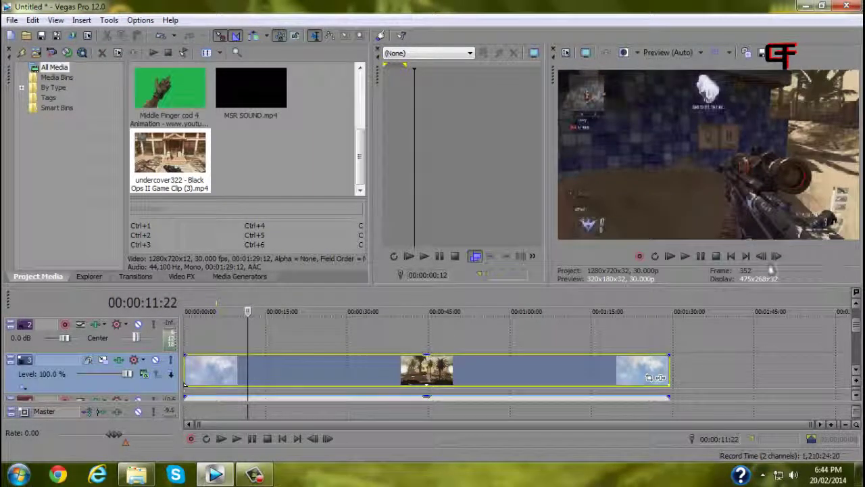
click(762, 256)
key(s)
Delete the part of the game clip after the split and return the cursor to the start of the timeline
right_click(260, 378)
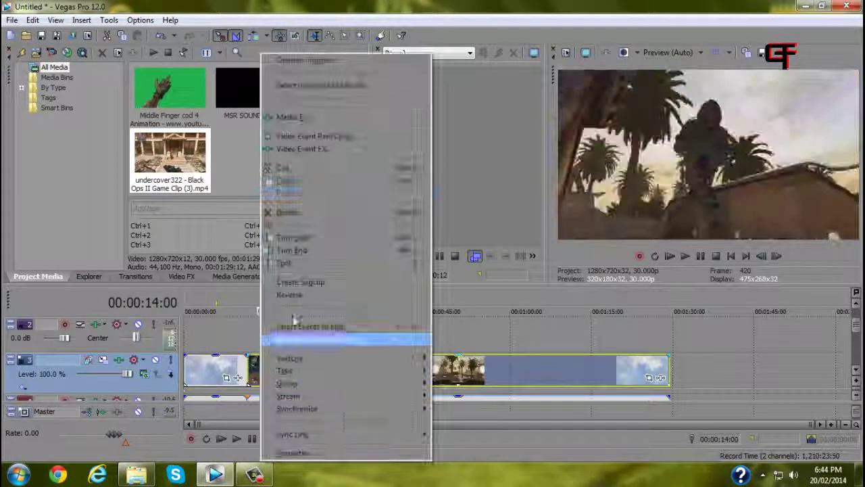
click(290, 211)
click(189, 303)
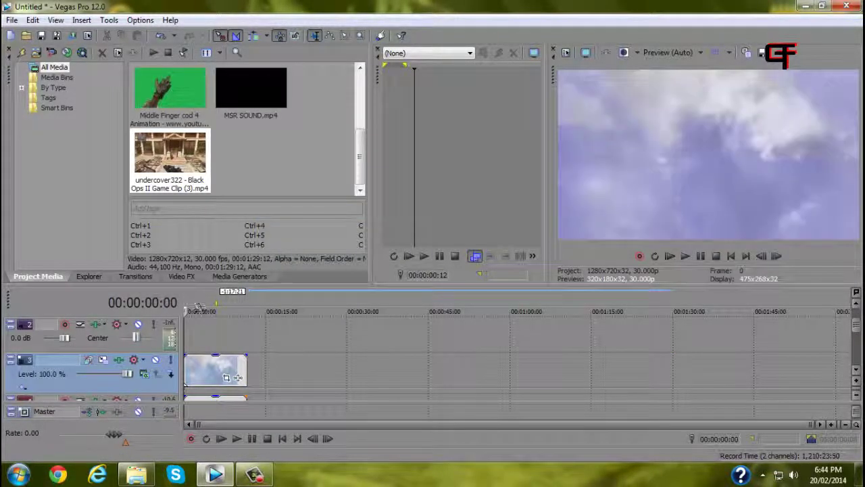
Play the trimmed game clip from the start, then return to the beginning and play briefly, pausing at 00:00:00:10
click(685, 256)
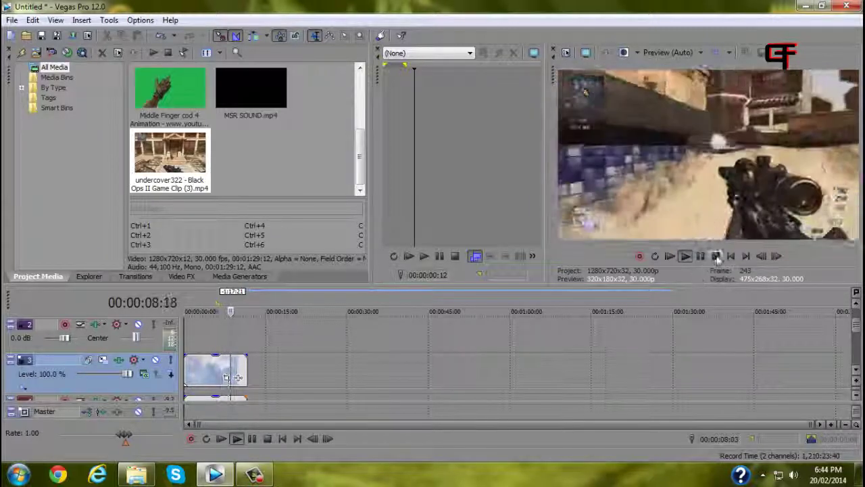
click(703, 257)
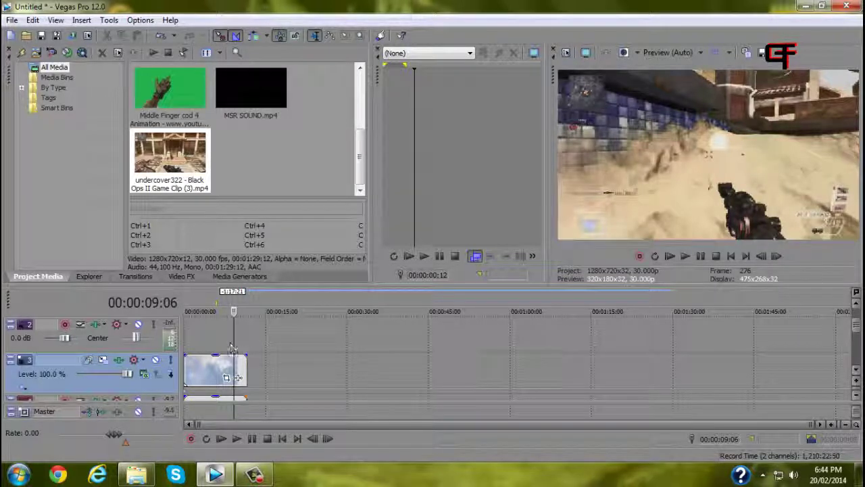
drag(234, 346, 102, 358)
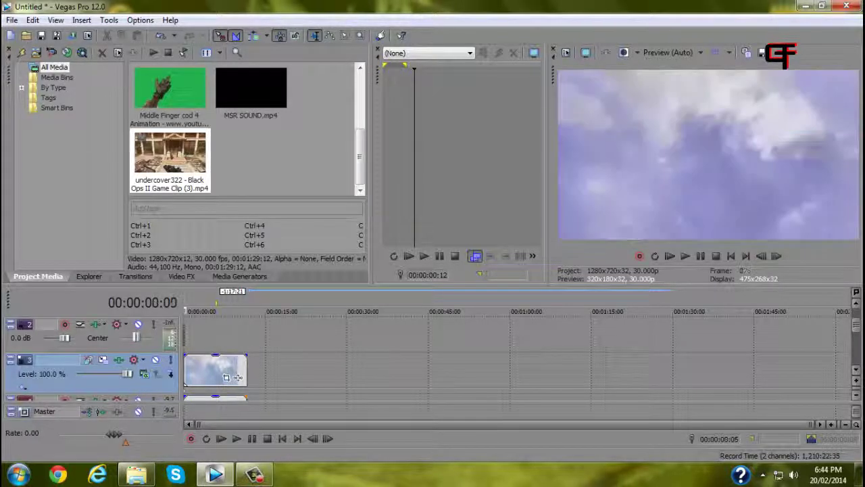
click(696, 257)
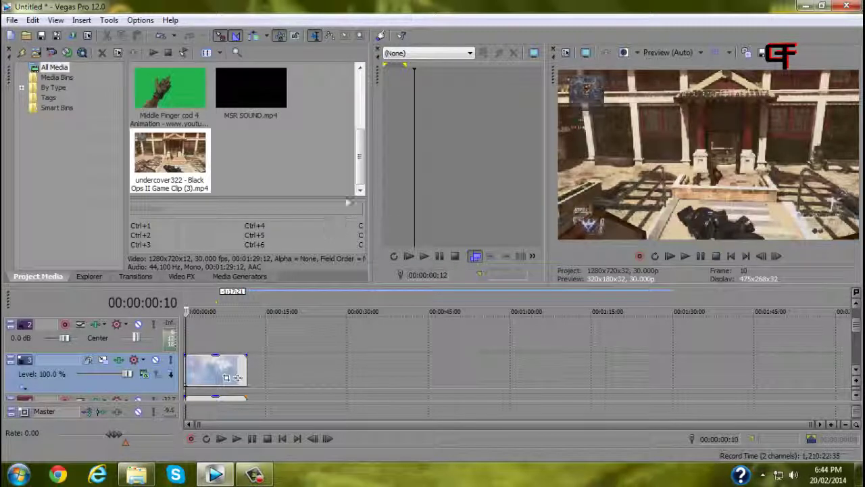
Add Lens Filter 1.jpg at the start of the timeline on a new video track above the others
drag(357, 163, 361, 85)
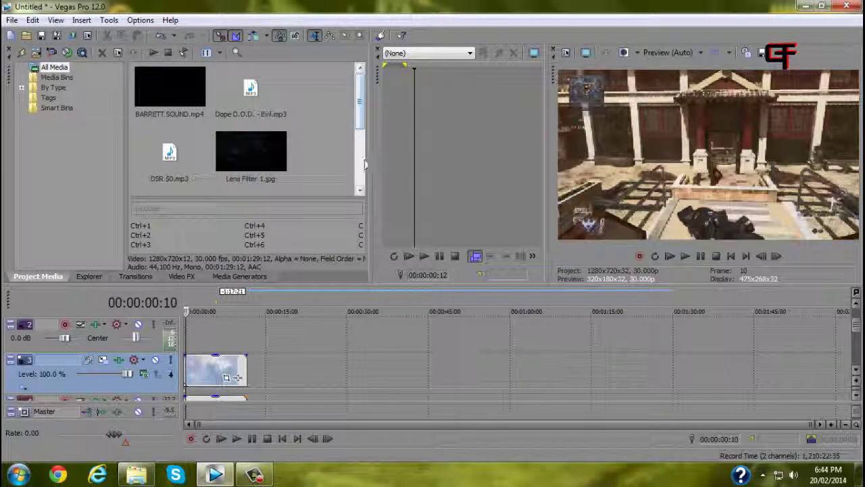
drag(273, 174, 198, 332)
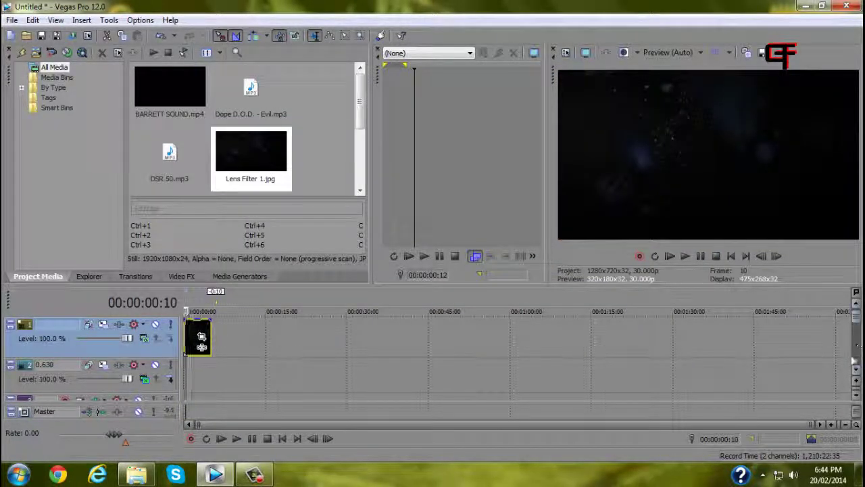
click(855, 374)
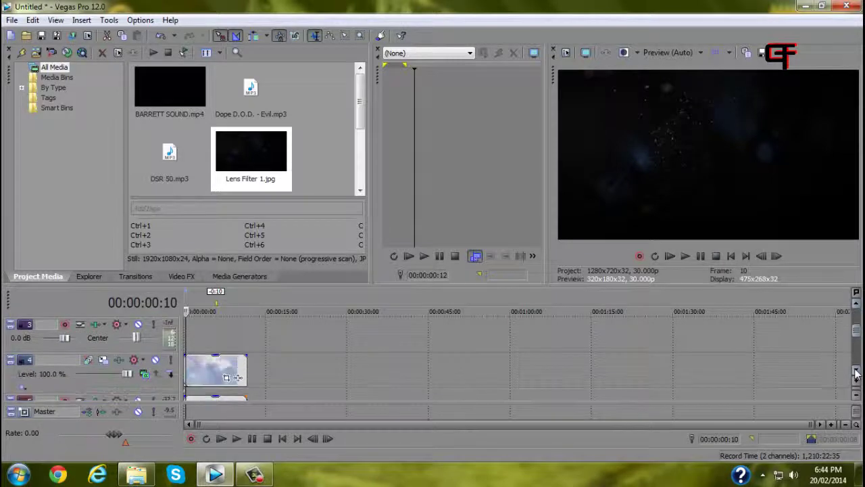
click(855, 306)
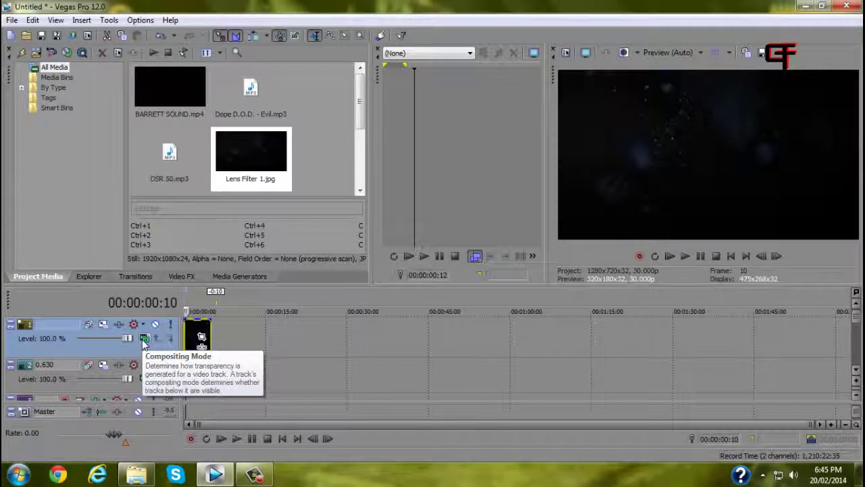
Set track 1's compositing mode to Screen and play the overlaid footage past the end of the lens filter
click(145, 342)
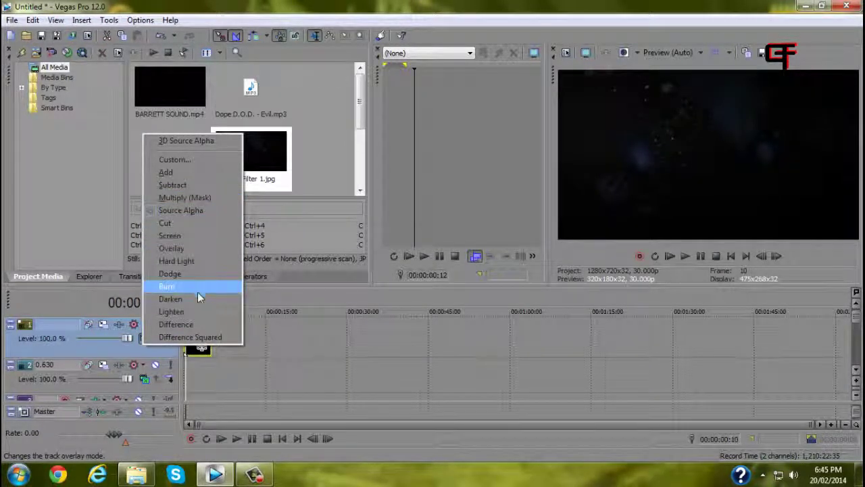
click(169, 236)
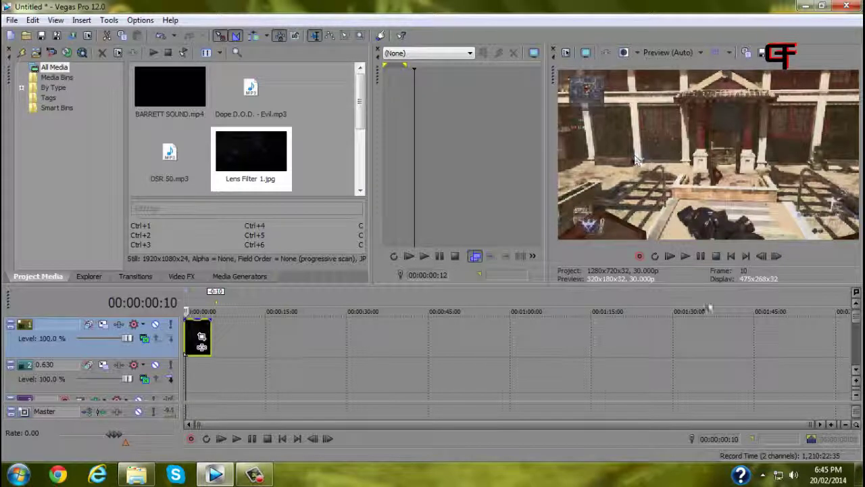
click(684, 257)
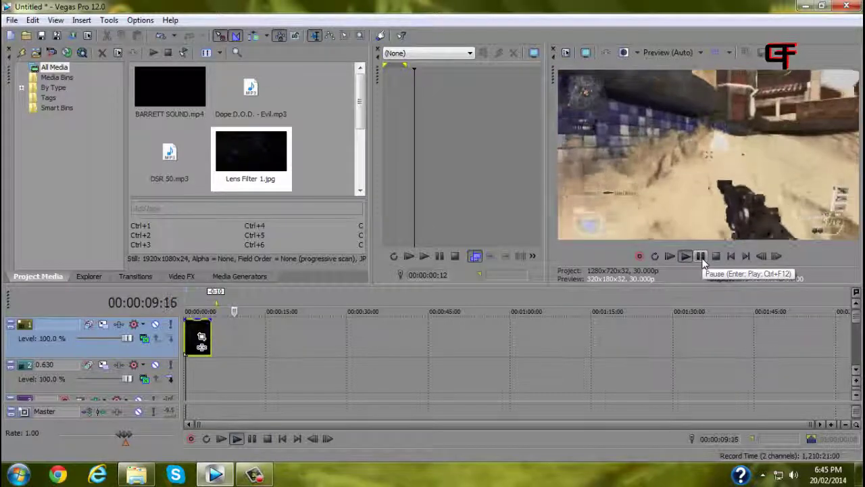
click(701, 260)
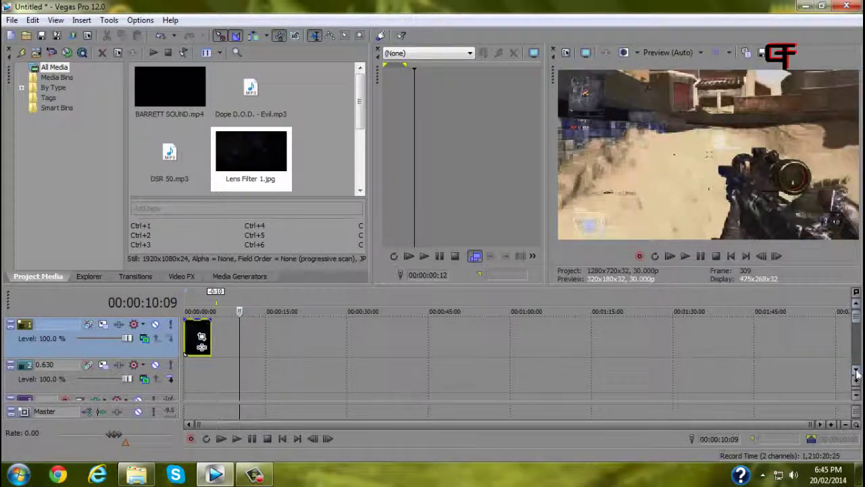
Extend the lens filter event on track 1 to the end of the game clip
scroll(857, 372, down, 2)
click(856, 306)
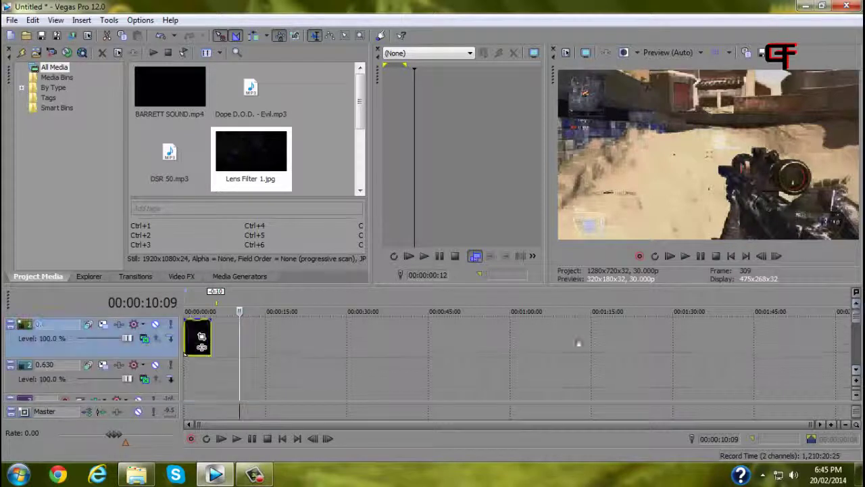
drag(215, 344, 253, 350)
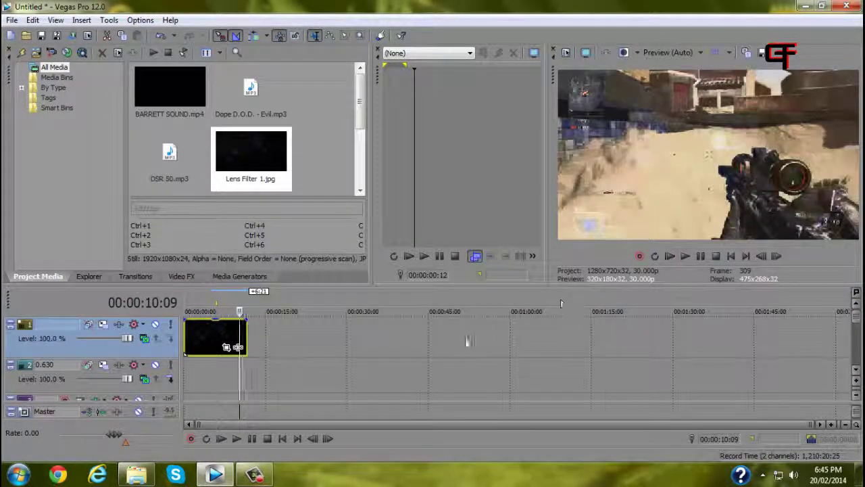
Play the end of the overlaid clip, then play its opening from the start and pause at 00:00:00:14
click(684, 256)
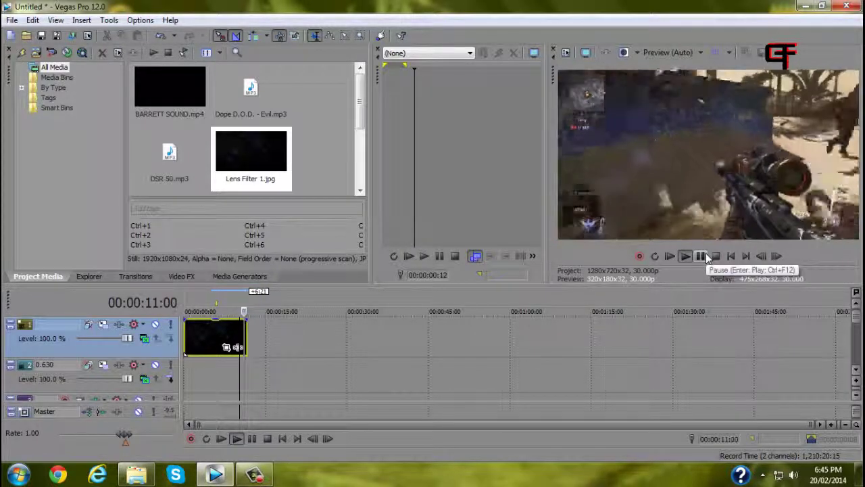
click(700, 256)
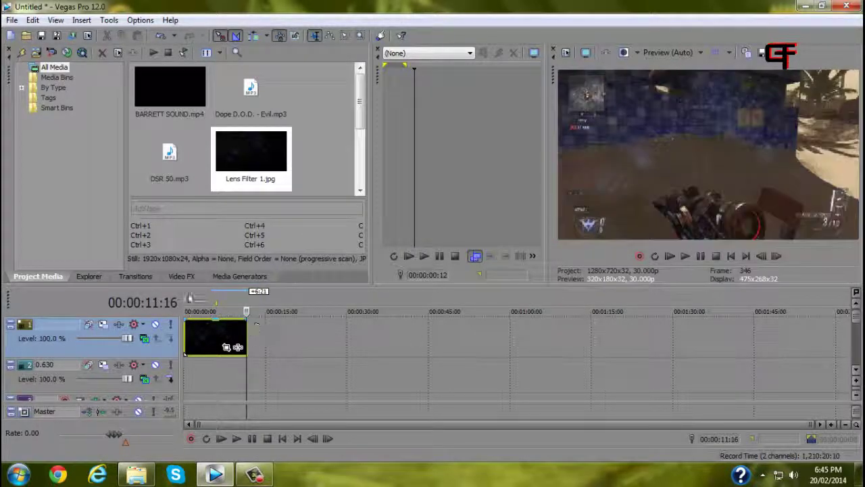
click(187, 298)
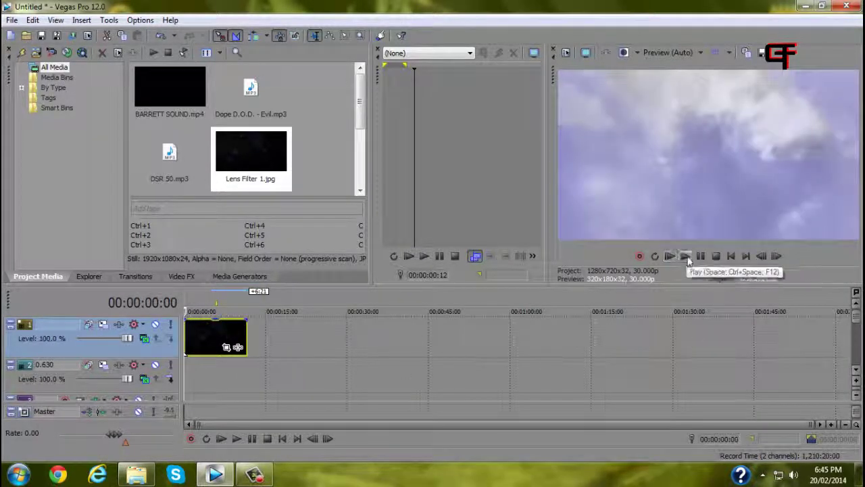
click(670, 257)
click(700, 257)
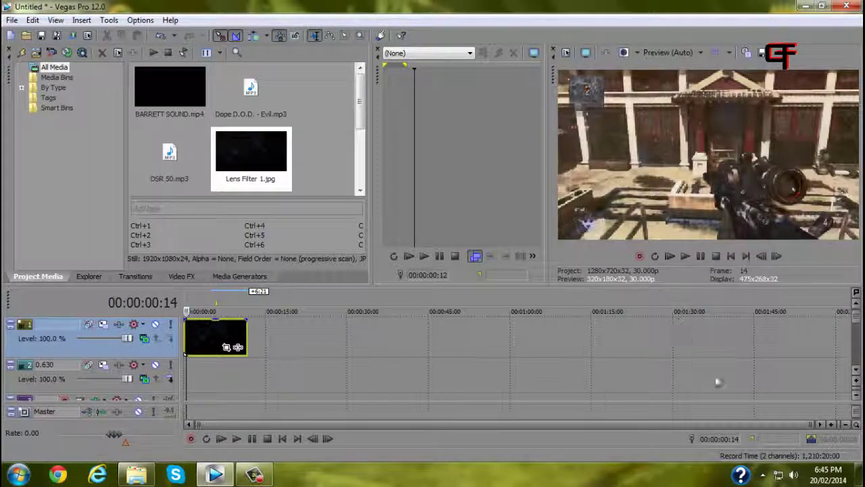
Move the lens filter event from track 1 down to track 2
click(857, 373)
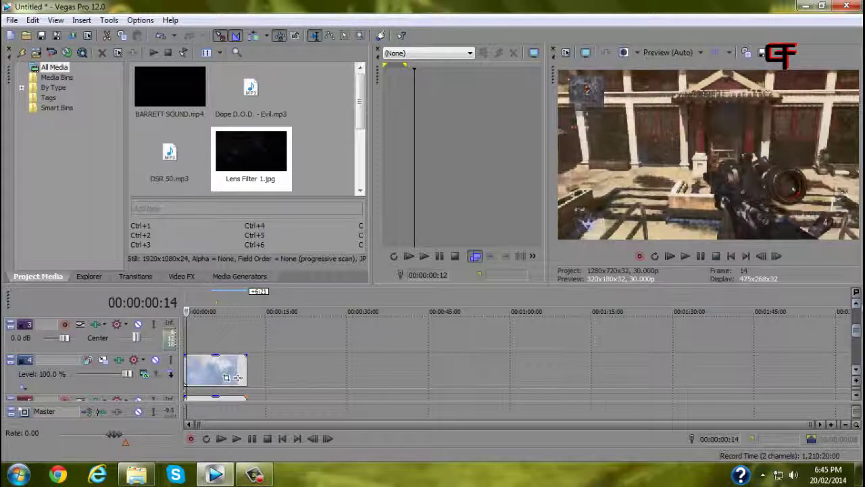
click(856, 303)
click(856, 303)
drag(190, 365, 205, 380)
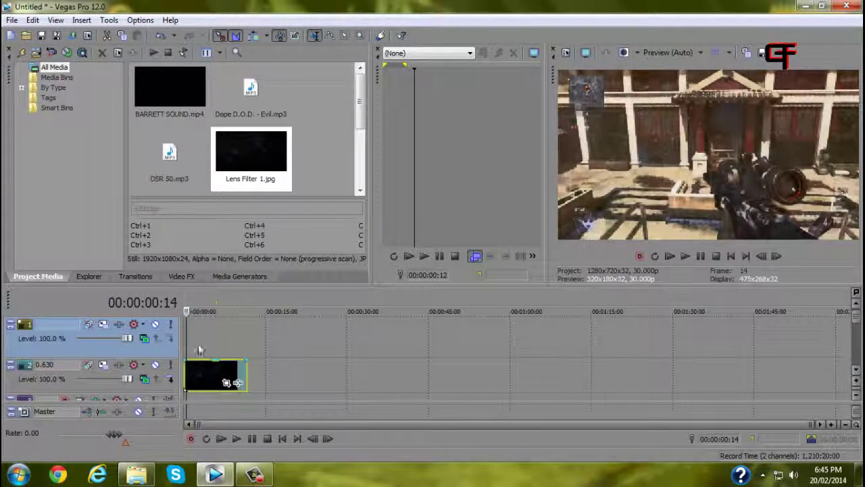
Play further into the game clip and pause at 00:00:01:11
click(856, 370)
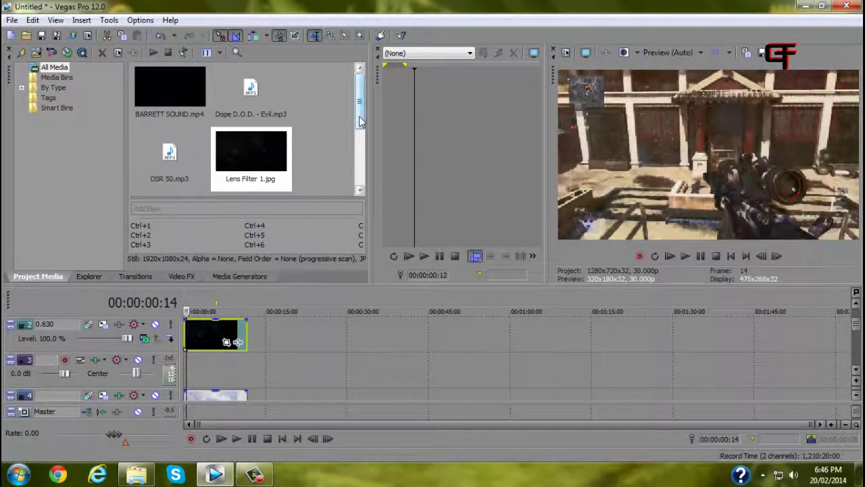
click(360, 186)
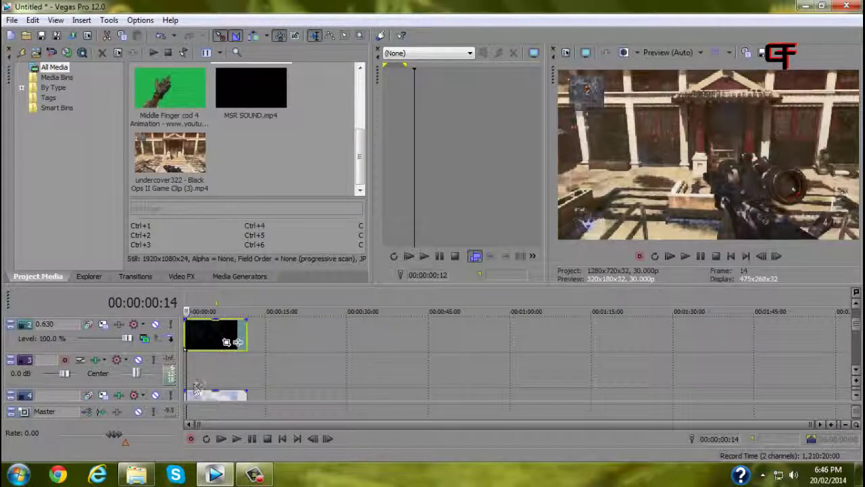
mouse_move(187, 384)
mouse_down()
mouse_move(242, 389)
mouse_move(191, 391)
mouse_up()
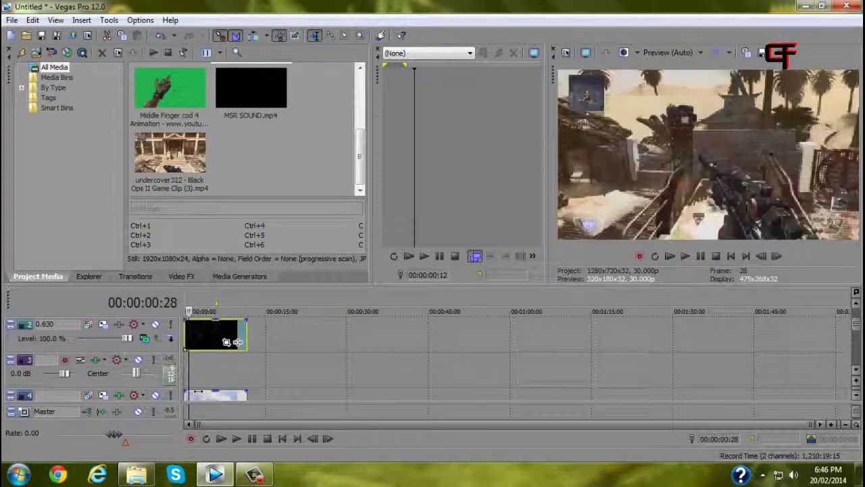
click(685, 256)
click(701, 259)
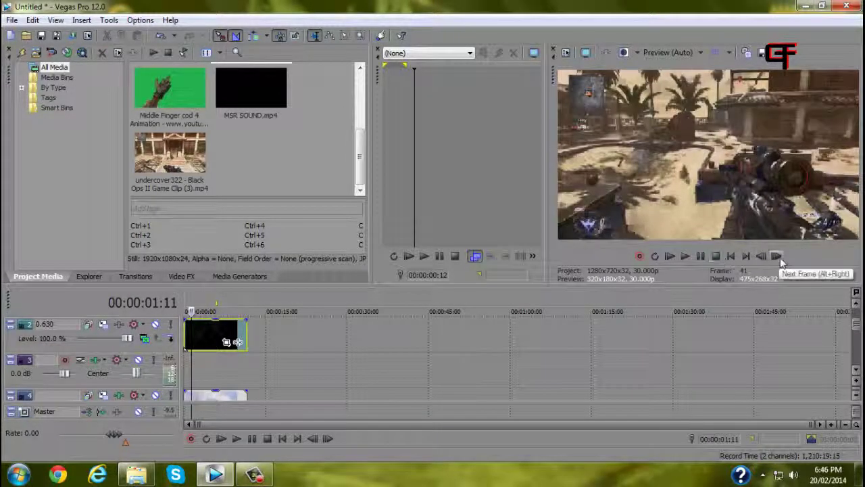
Step frame by frame through the game clip to place the cursor at 00:00:04:09
click(778, 258)
click(778, 258)
click(778, 258)
click(760, 258)
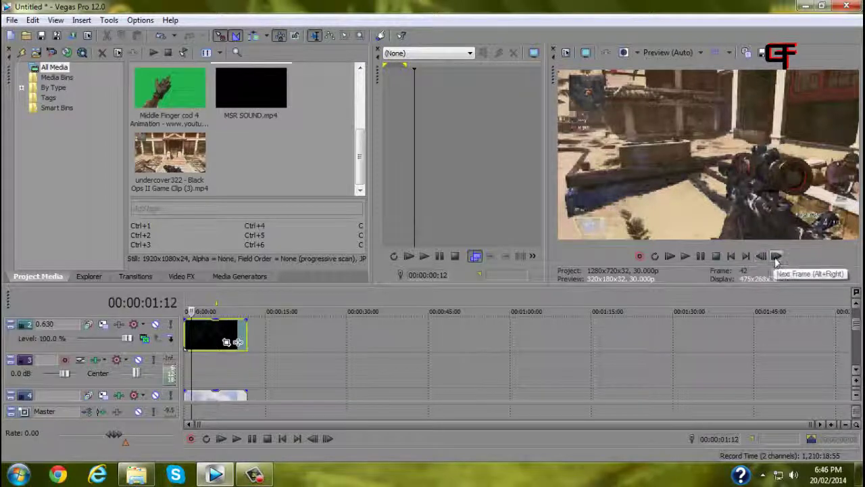
click(761, 258)
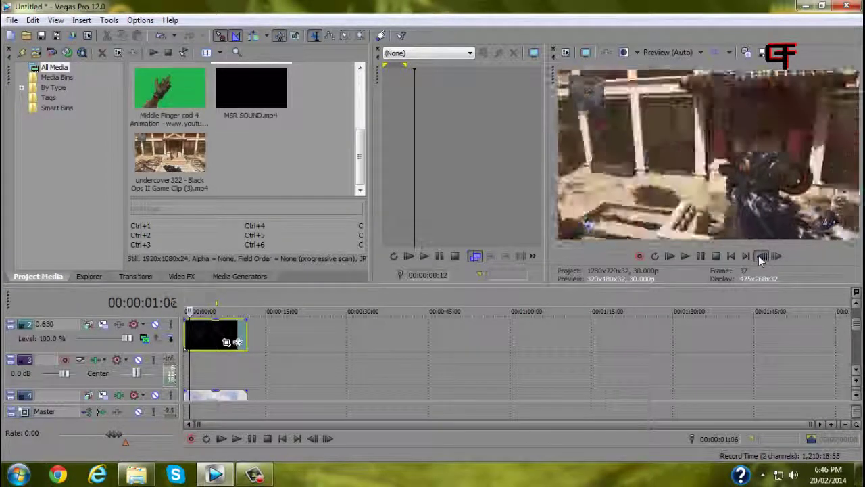
click(775, 257)
click(774, 256)
click(777, 257)
click(777, 257)
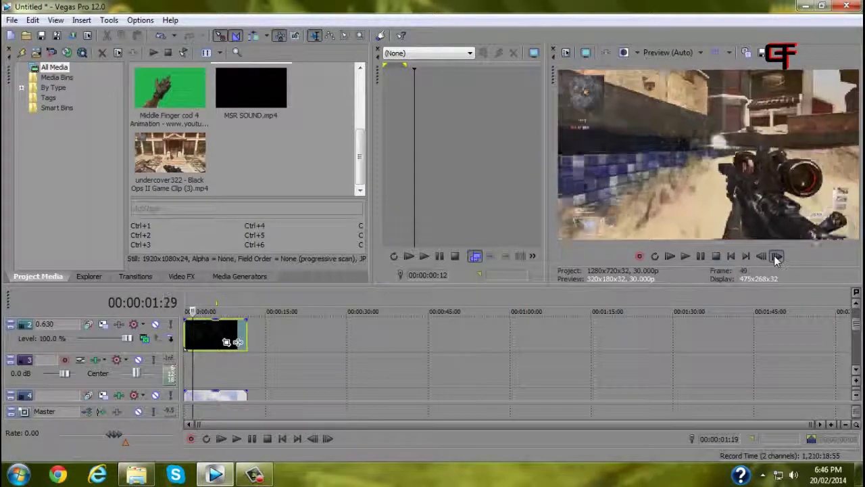
click(777, 257)
click(777, 257)
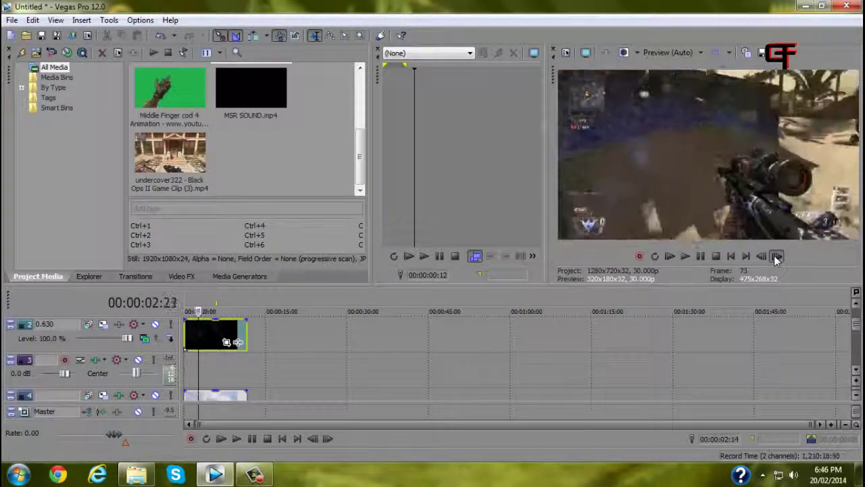
click(777, 257)
click(778, 256)
click(778, 257)
click(778, 257)
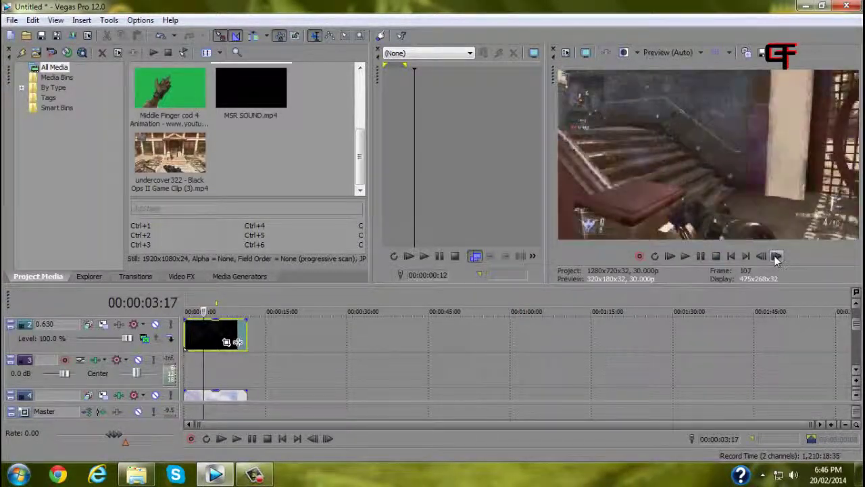
click(777, 256)
click(777, 257)
click(777, 257)
click(778, 257)
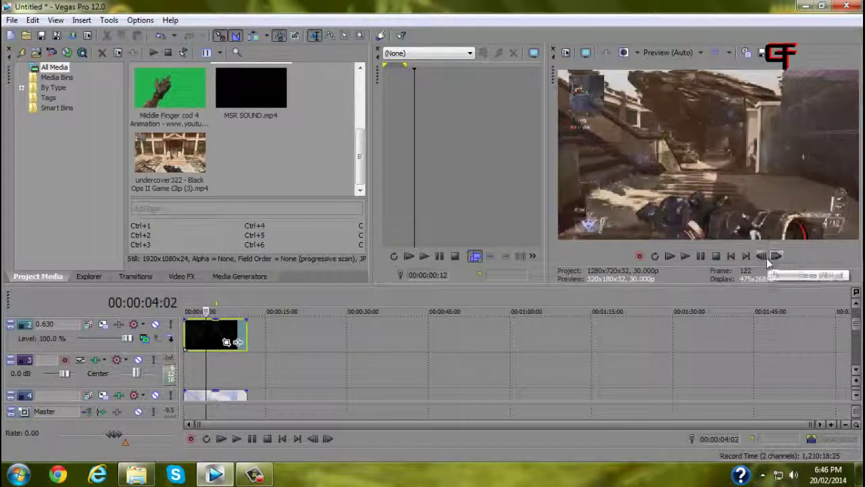
click(777, 256)
click(777, 257)
click(777, 257)
click(778, 257)
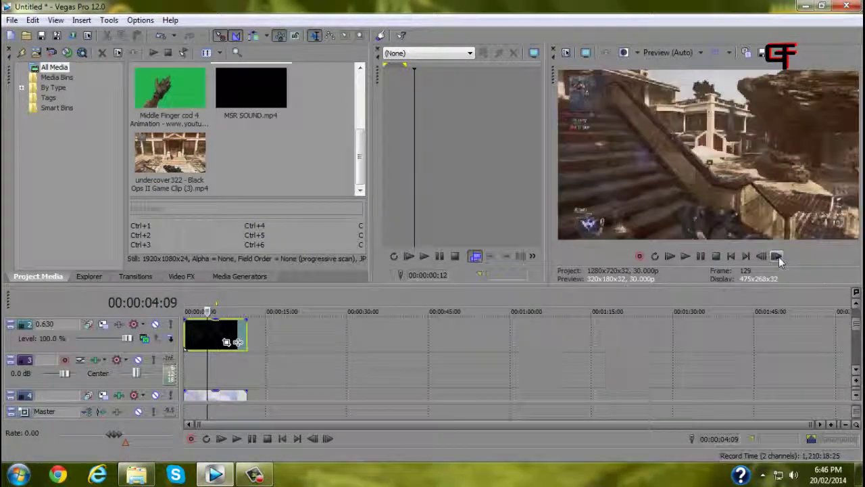
Add the Middle Finger cod 4 Animation clip at 00:00:04:09 on tracks 2 and 3, and move the lens filter to track 1
drag(169, 108, 213, 370)
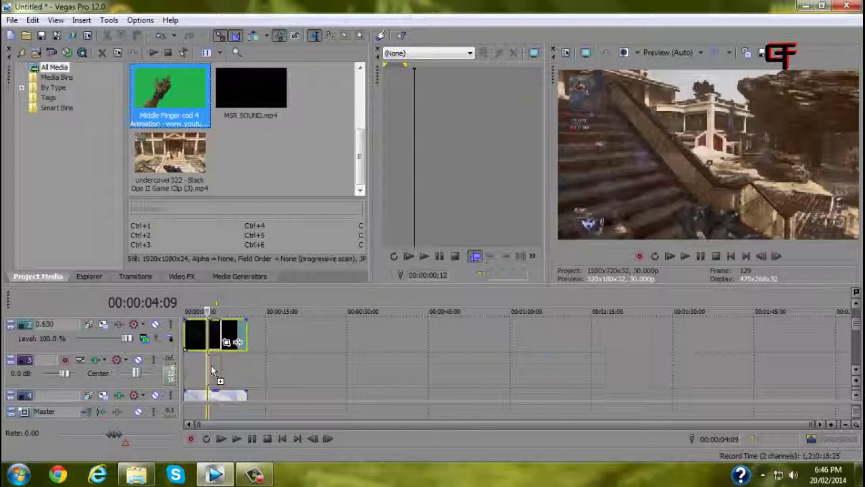
mouse_move(212, 371)
mouse_down()
mouse_move(209, 328)
mouse_move(212, 379)
mouse_up()
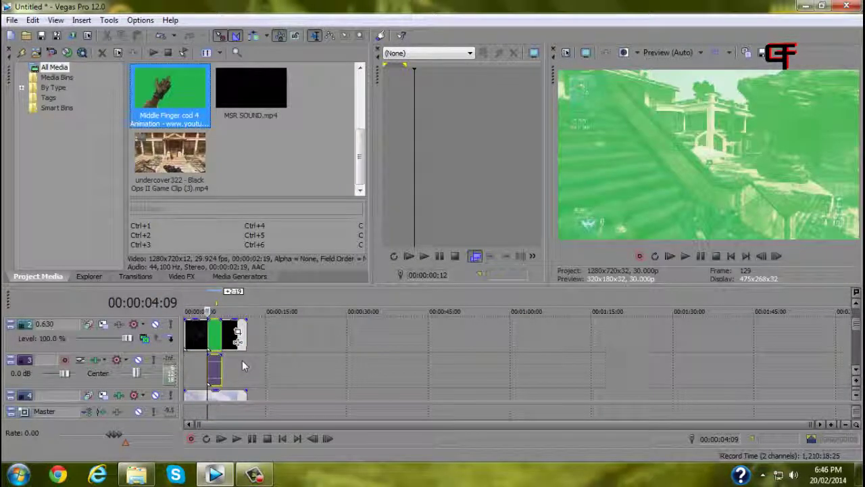
scroll(238, 379, up, 1)
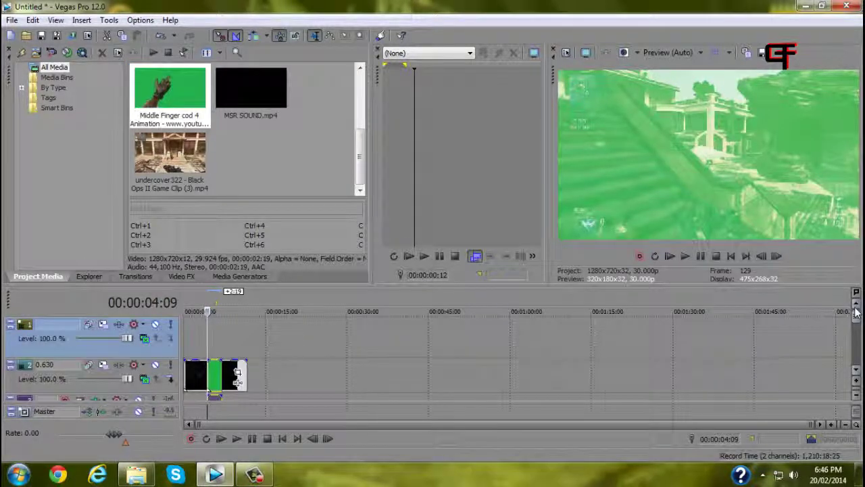
drag(196, 373, 198, 336)
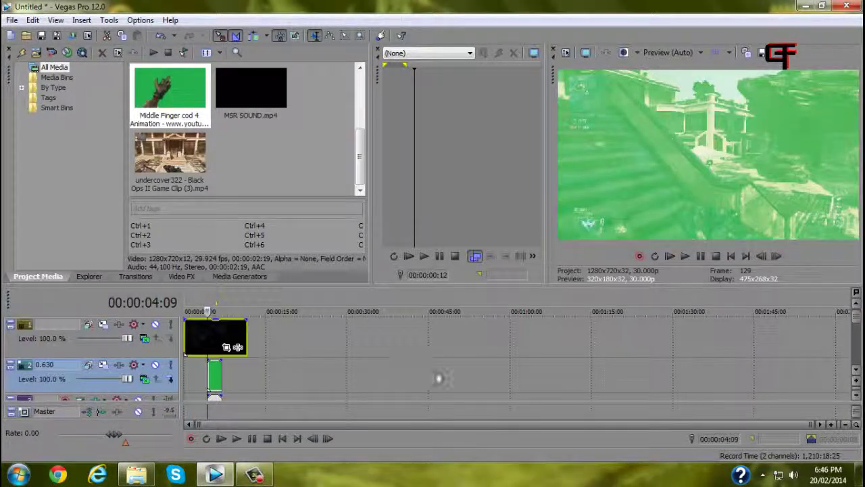
Examine the hand animation frame at 00:00:05:04 and the tracks stacked beneath the lens filter
click(376, 376)
click(211, 387)
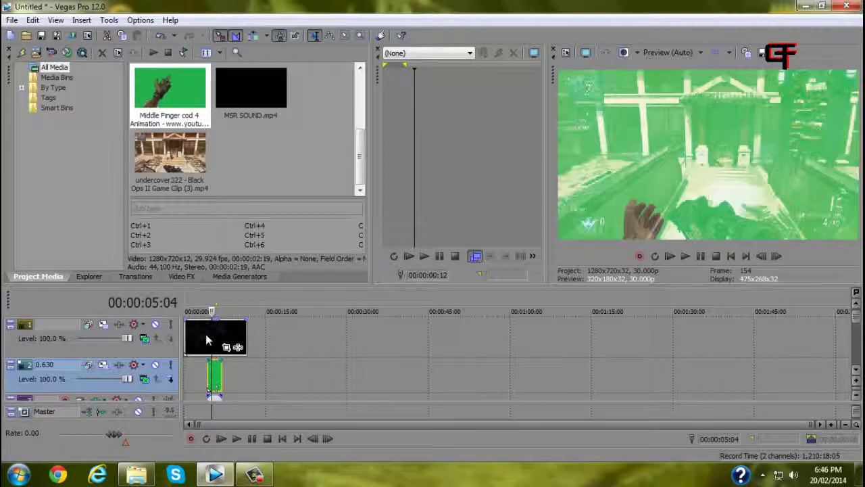
click(855, 370)
click(855, 370)
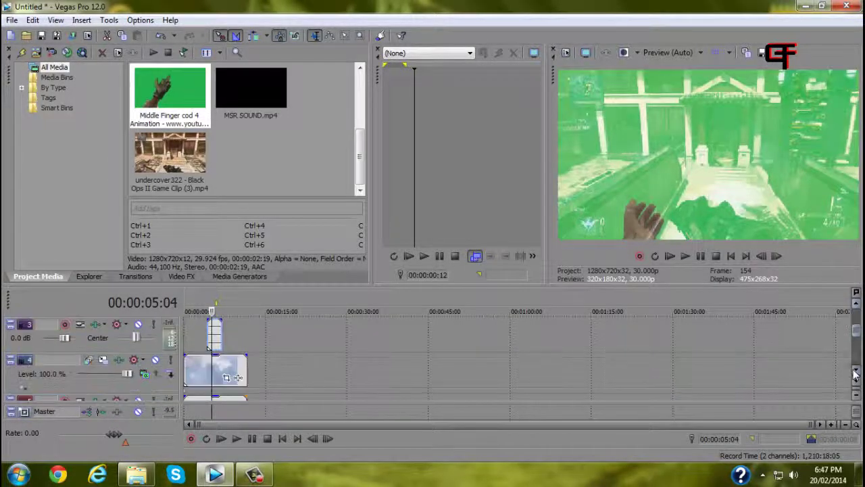
click(855, 371)
click(855, 371)
scroll(855, 373, up, 3)
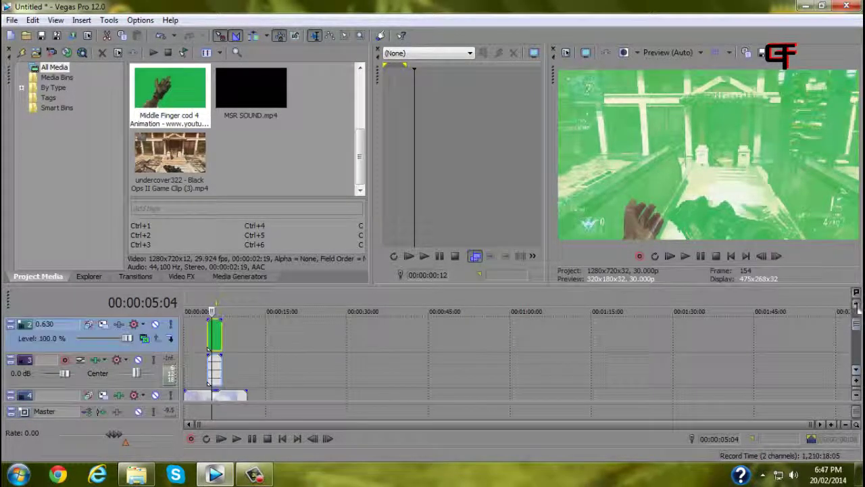
click(856, 370)
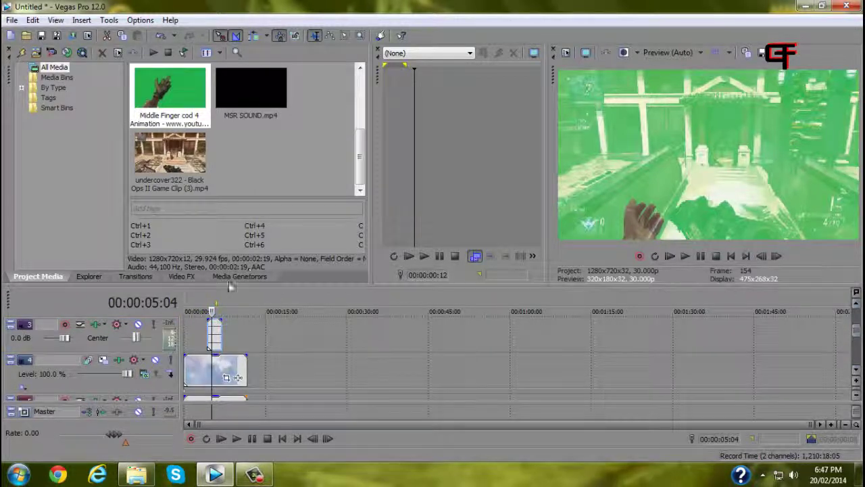
Play the opening of the game clip and set the loop region to 00:00:00:00 through 00:00:11:21
drag(185, 304, 191, 304)
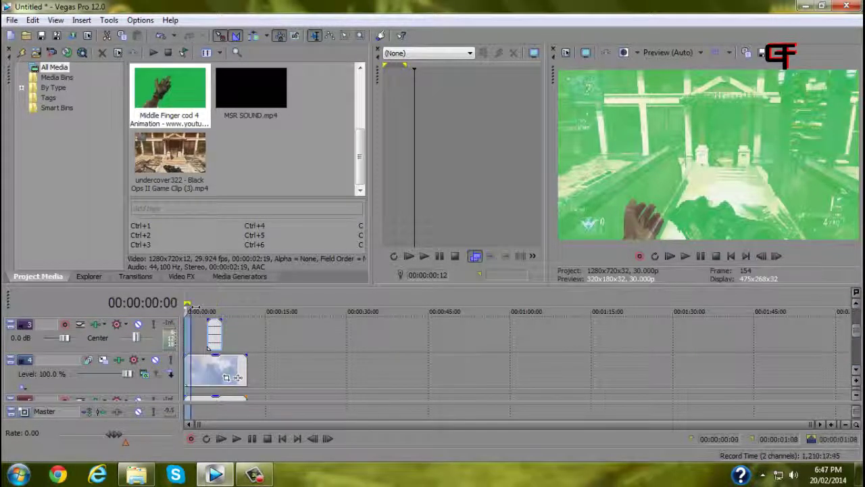
click(684, 255)
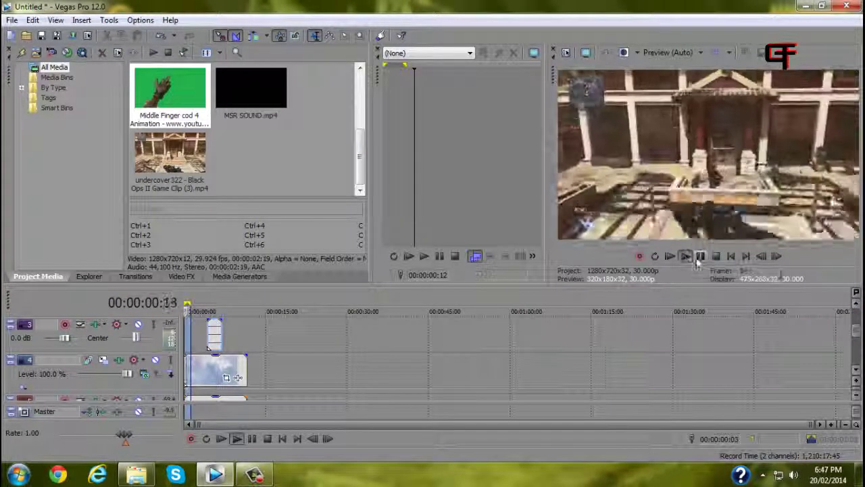
double_click(199, 306)
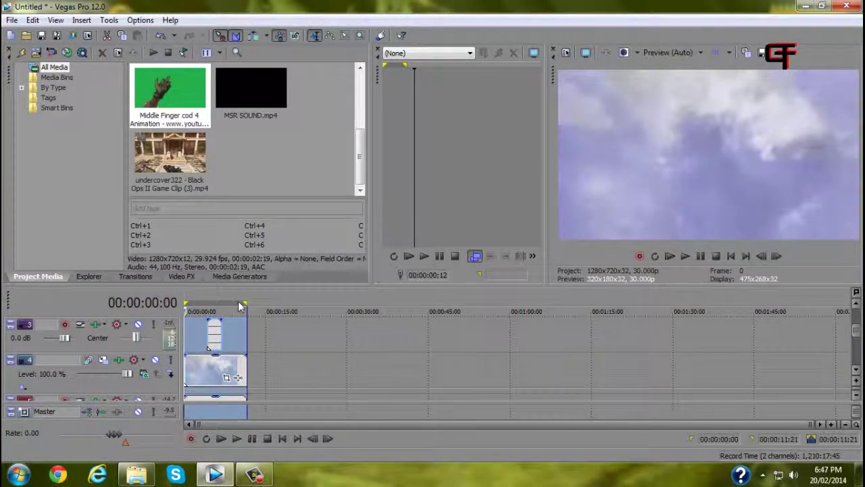
click(238, 301)
Preview the hand animation from 00:00:04:09 and move it 1:01 earlier to start at 00:00:03:08
click(207, 318)
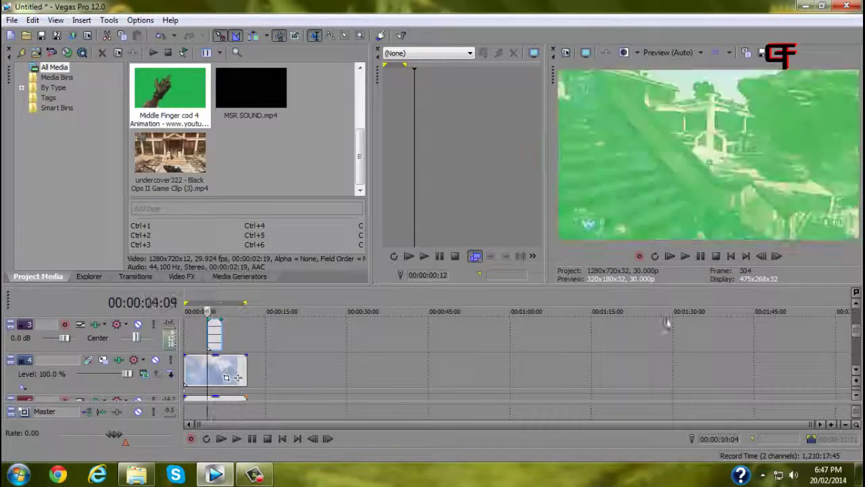
click(685, 256)
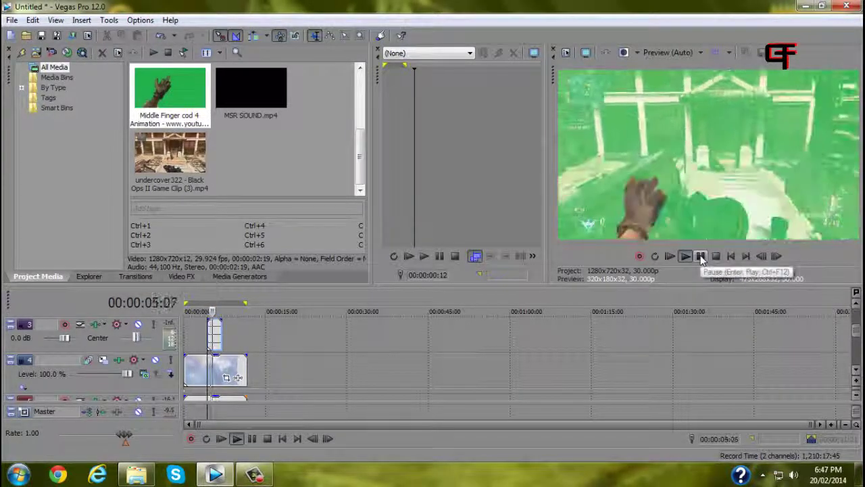
click(700, 256)
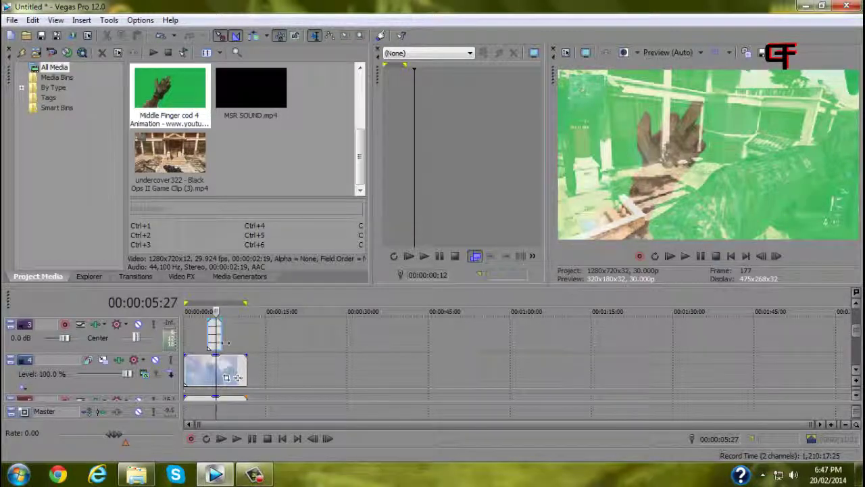
drag(215, 312, 221, 352)
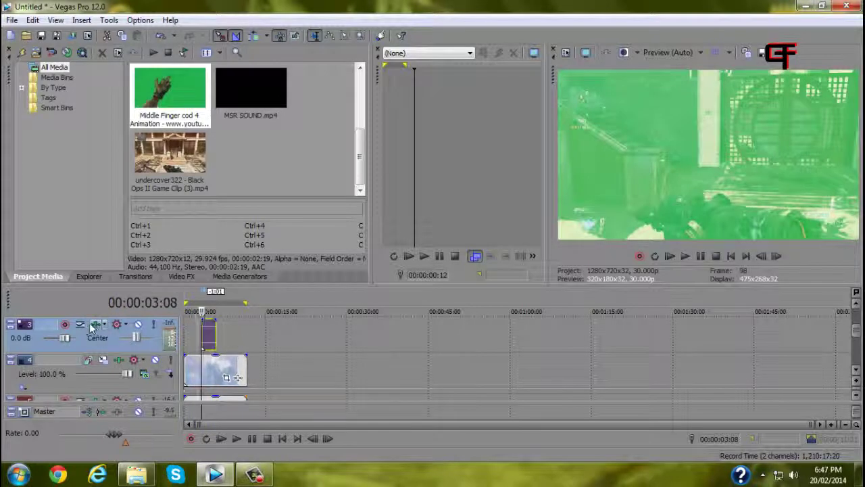
mouse_move(191, 341)
mouse_down()
mouse_move(230, 345)
mouse_move(178, 348)
mouse_up()
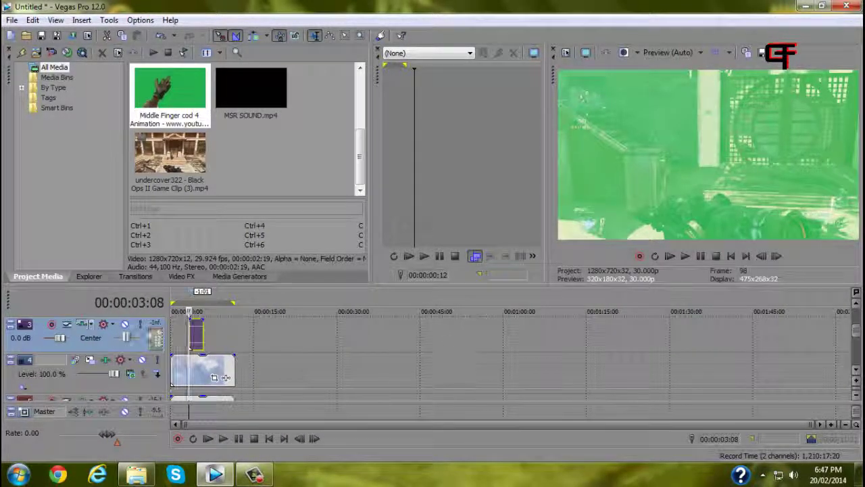
Try the Multiply (Mask) compositing mode on track 2, which holds the hand animation
click(857, 305)
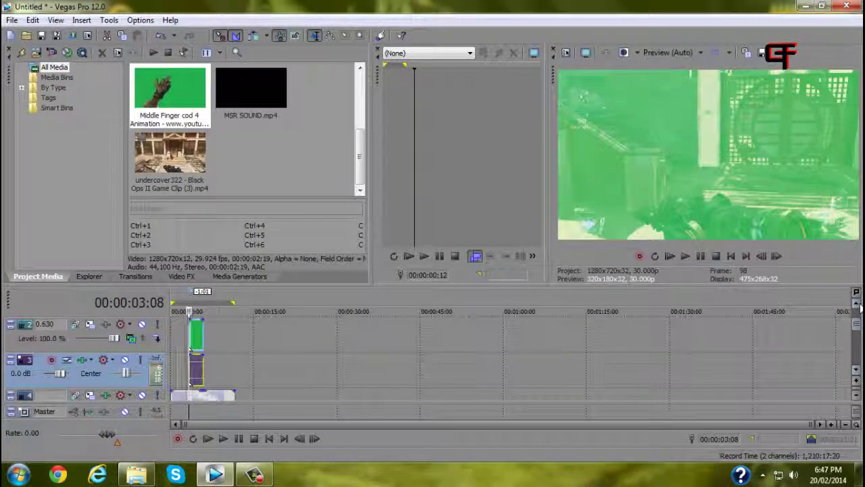
click(125, 344)
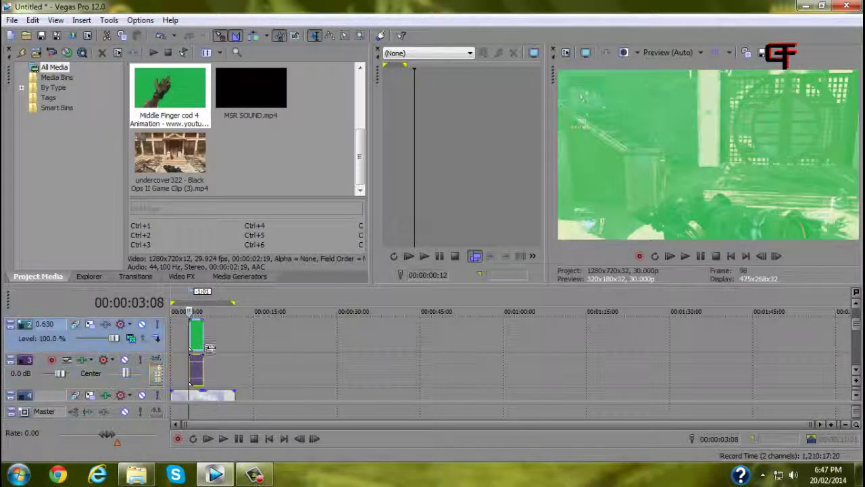
click(131, 340)
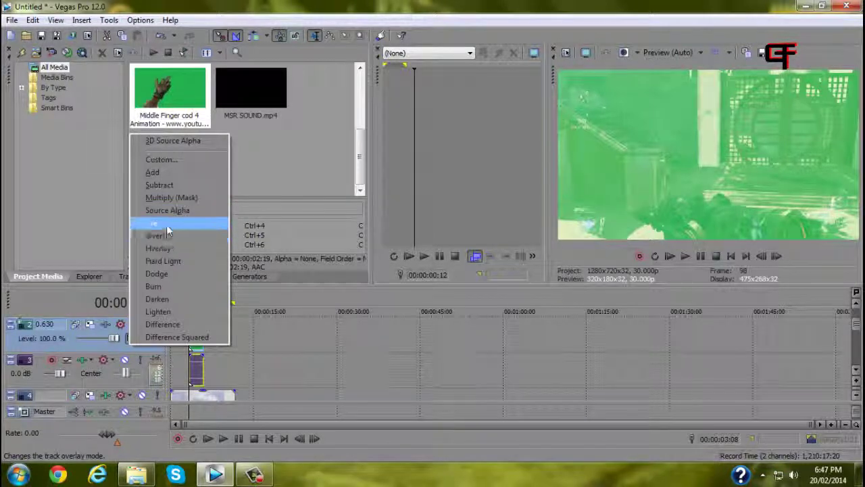
click(173, 197)
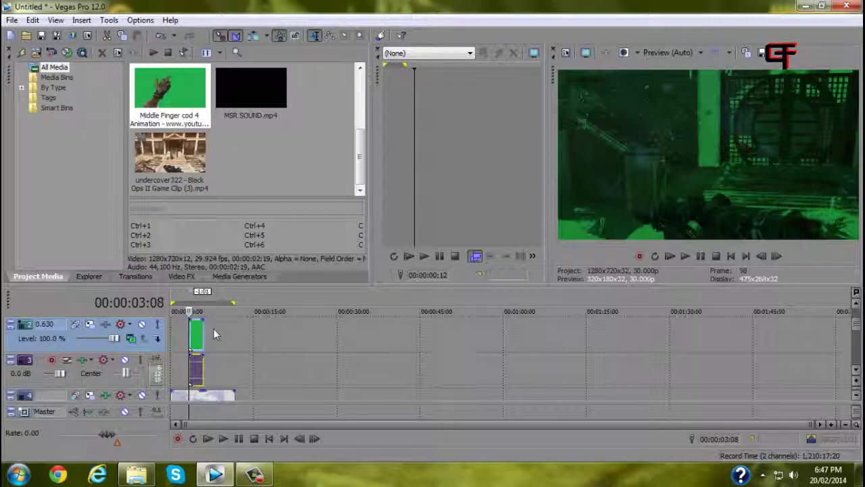
Apply the default Chroma Keyer effect to the Middle Finger cod 4 Animation clip on track 2
click(179, 277)
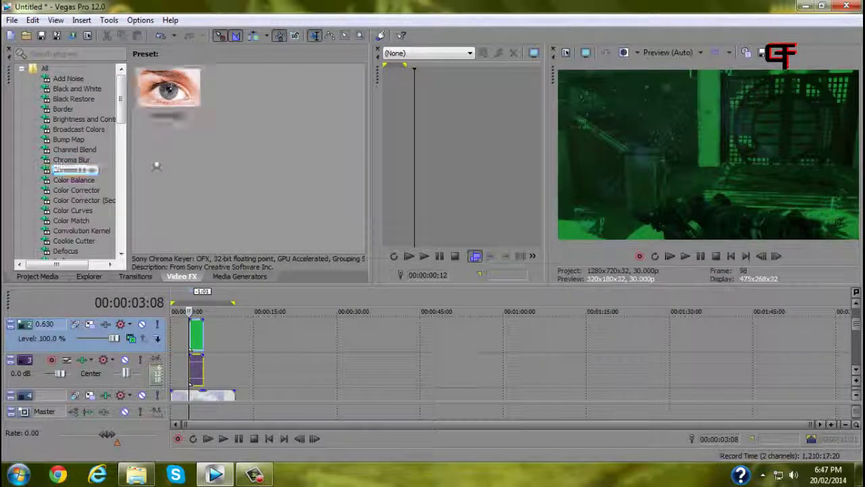
click(171, 125)
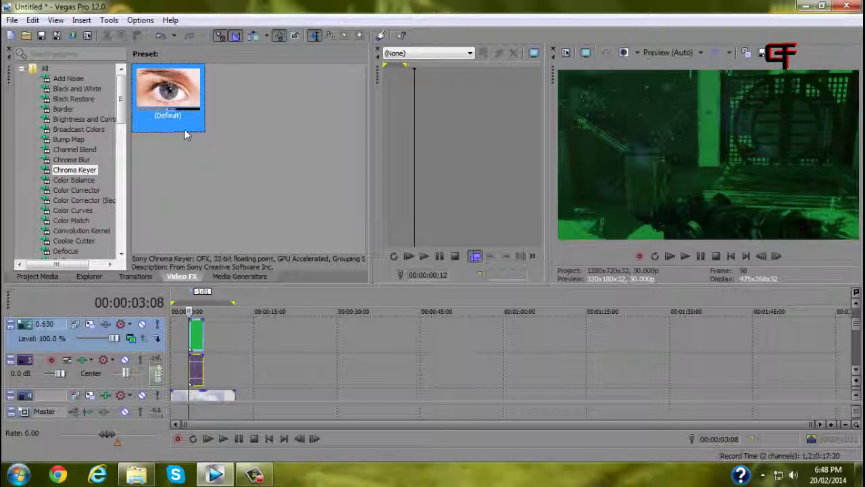
click(208, 203)
drag(184, 128, 195, 336)
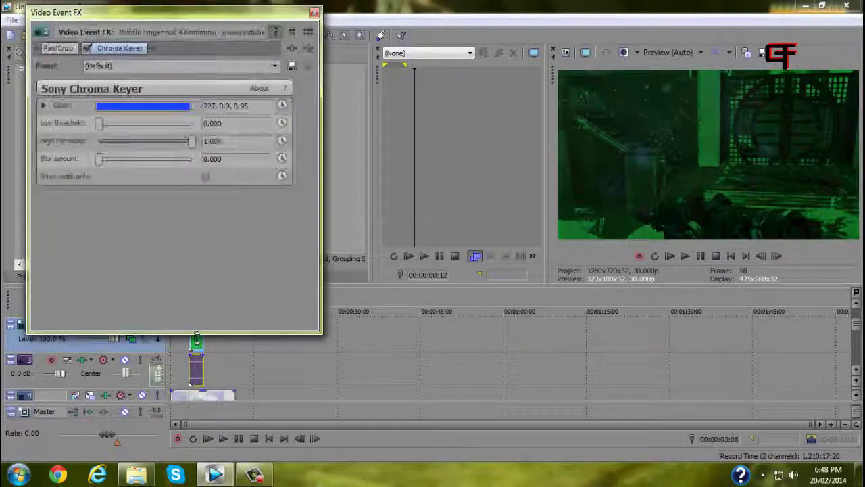
Change the Chroma Keyer color to bright green, HSV 132, 1.0, 1.0
click(110, 106)
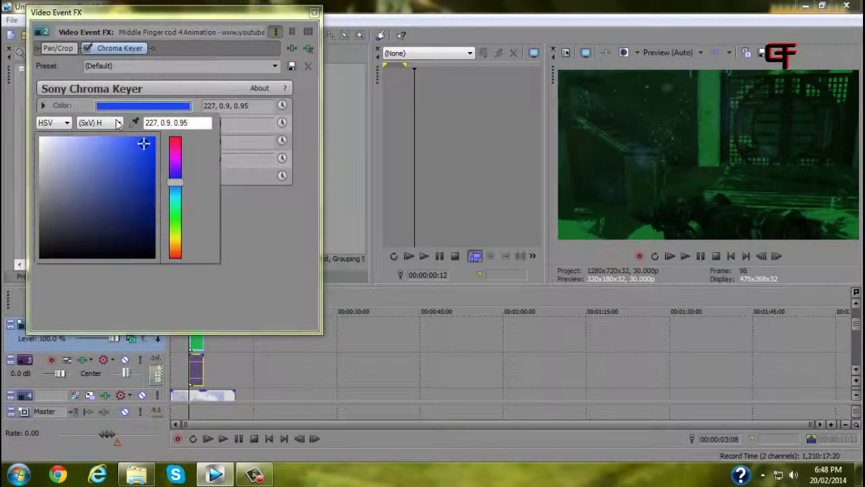
click(178, 217)
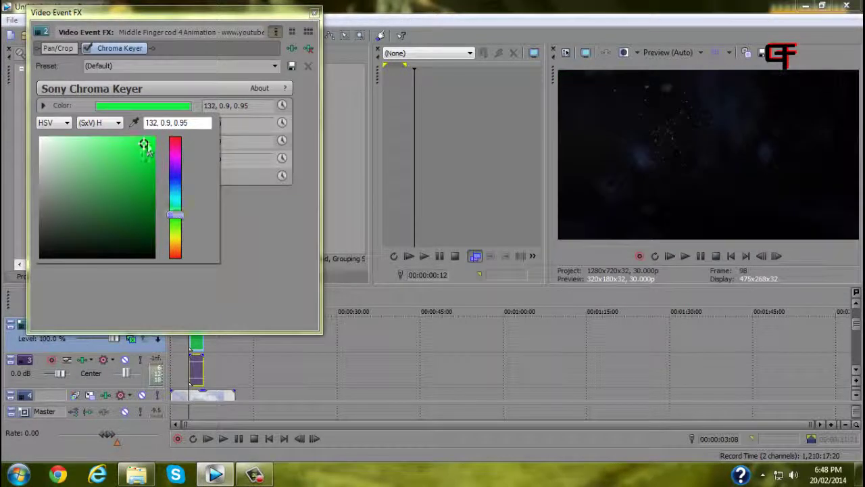
drag(144, 142, 156, 141)
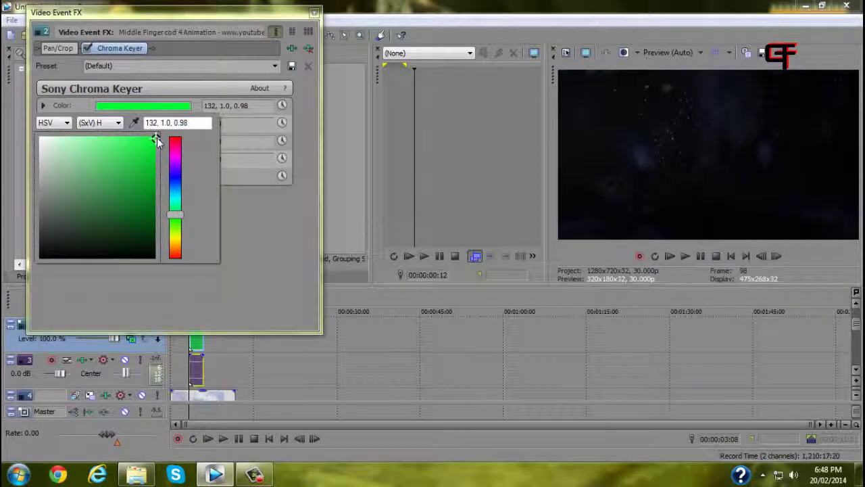
click(270, 218)
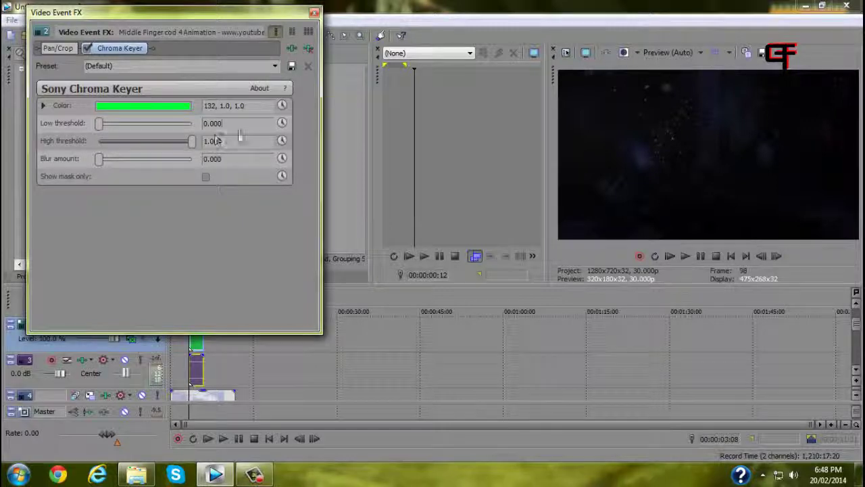
Set the Chroma Keyer's low threshold to 0.630 and close the effect settings
click(253, 125)
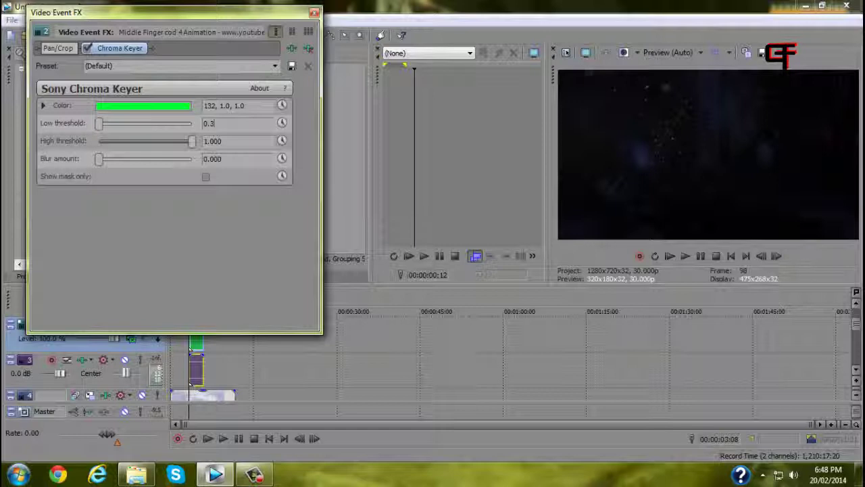
drag(255, 14, 274, 16)
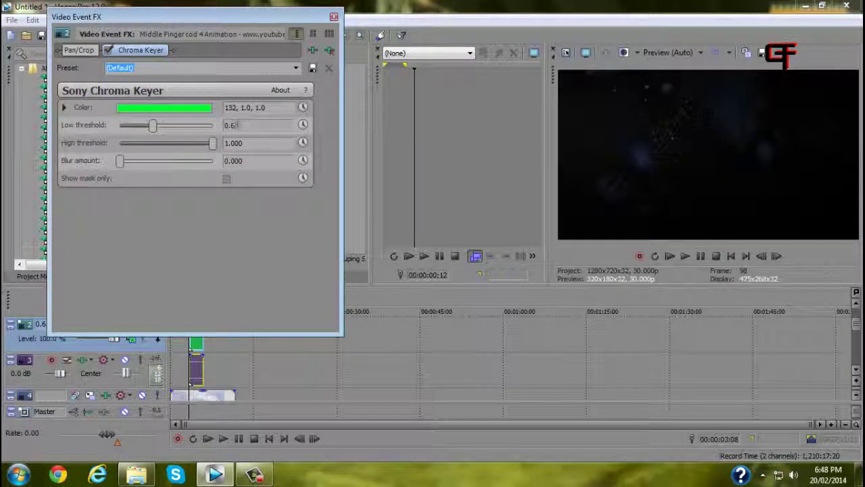
text(30)
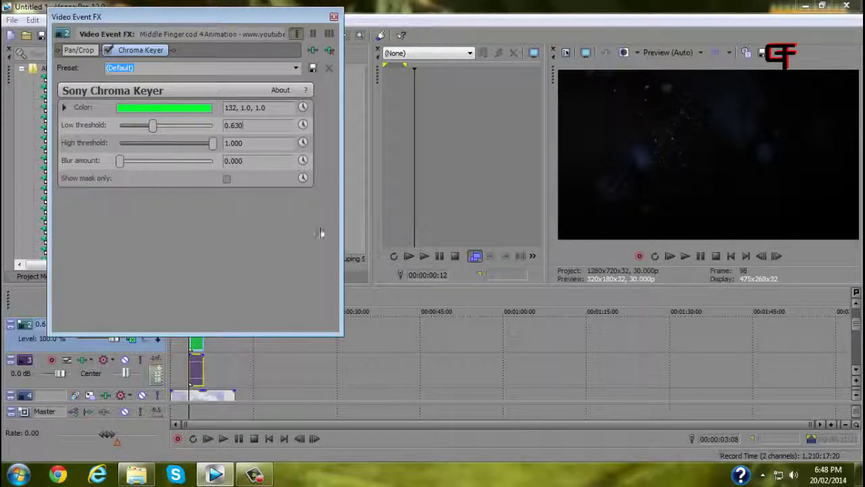
click(333, 16)
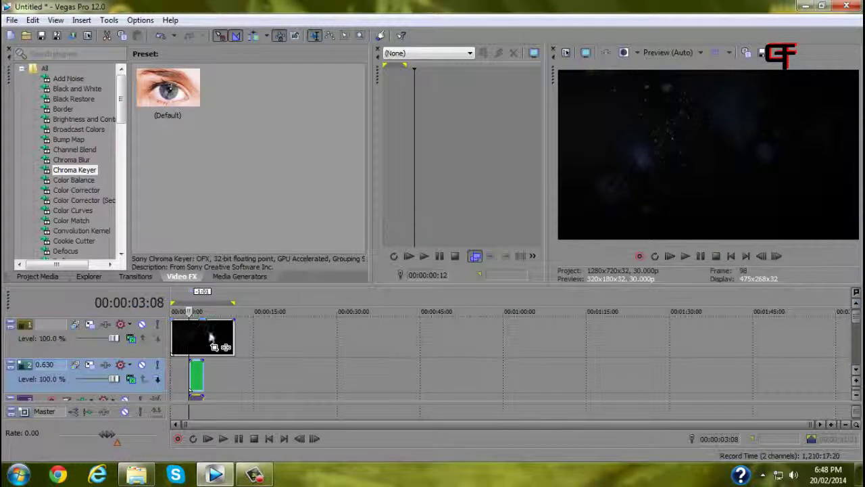
Try the Overlay and Multiply (Mask) compositing modes on the lens filter's track 1, and return it to Screen
click(207, 336)
click(131, 338)
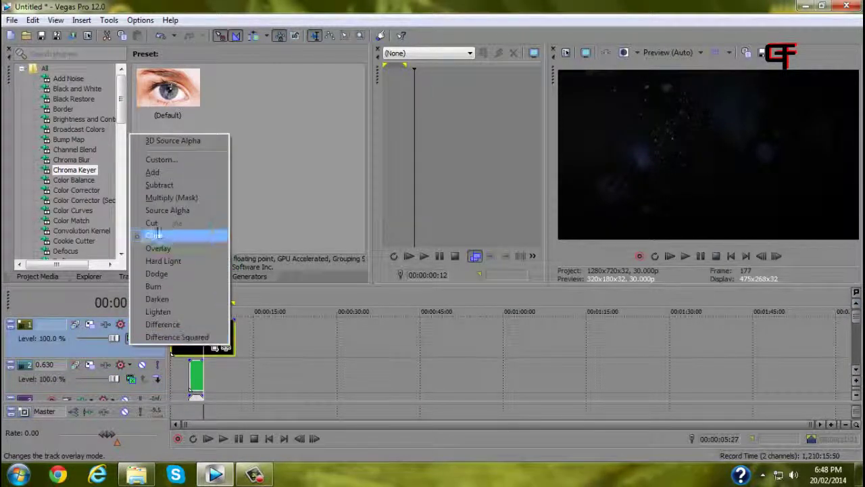
click(155, 246)
click(131, 338)
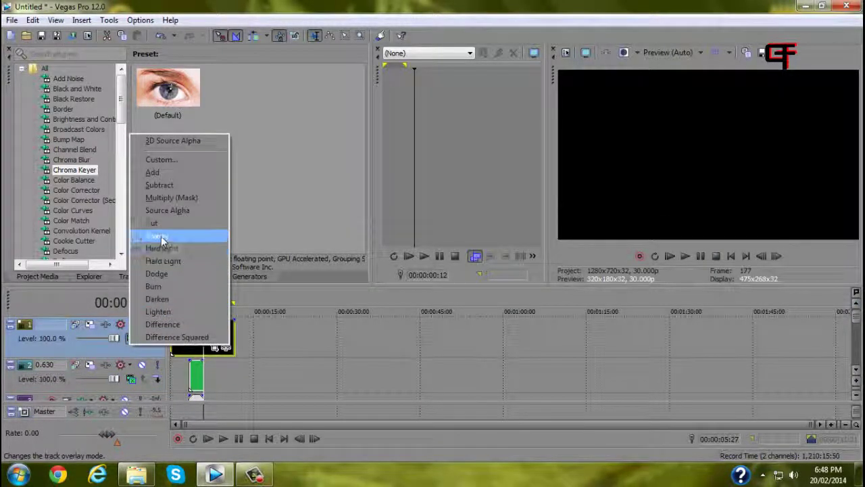
click(203, 196)
click(131, 338)
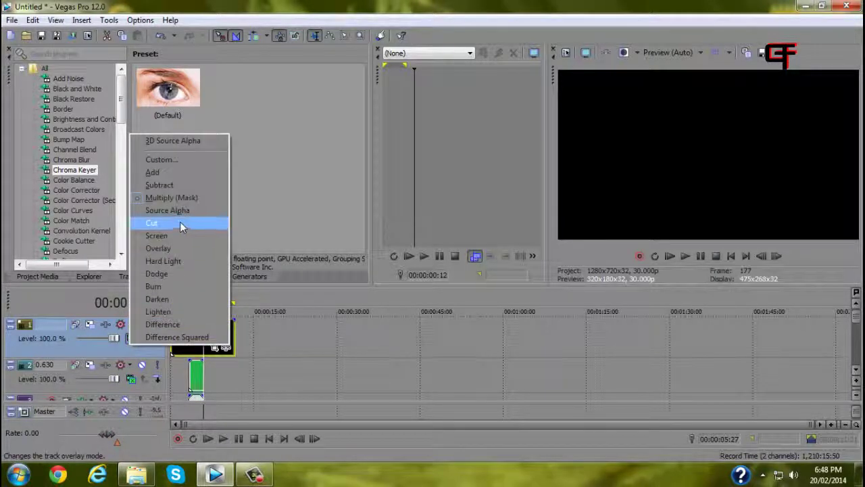
click(162, 237)
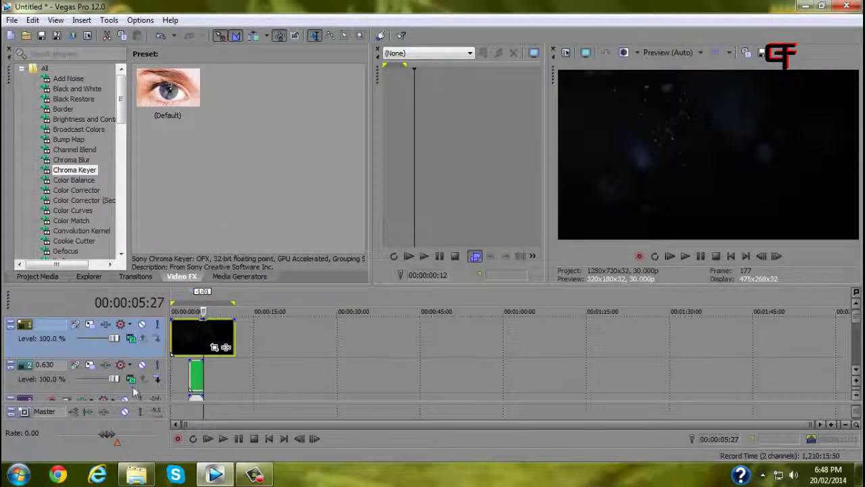
Set track 2's compositing mode to Screen and preview the hand animation section up to 00:00:05:10
click(131, 379)
click(157, 277)
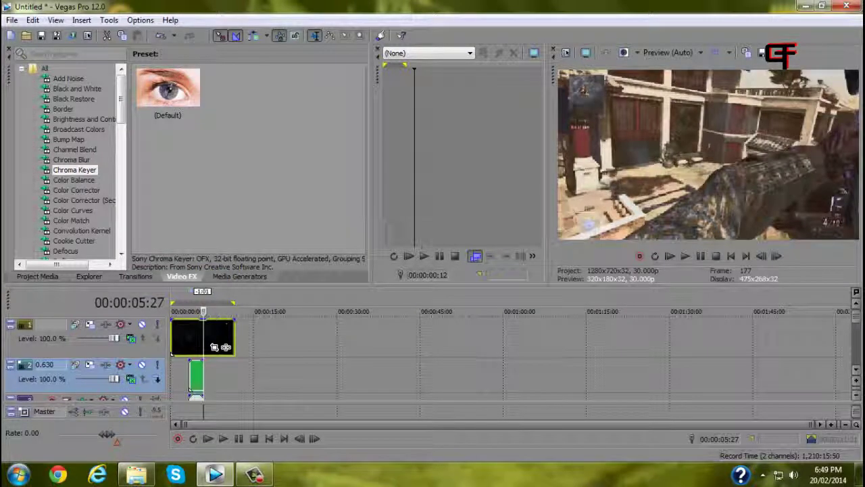
click(189, 312)
click(684, 255)
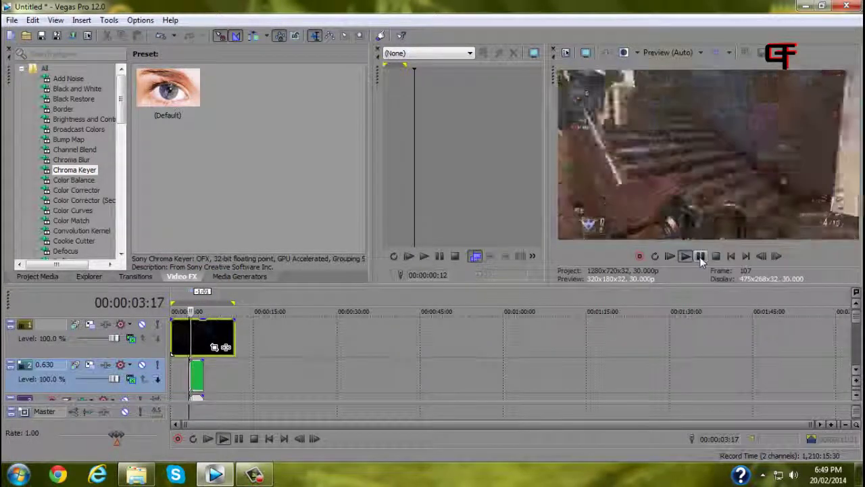
click(700, 256)
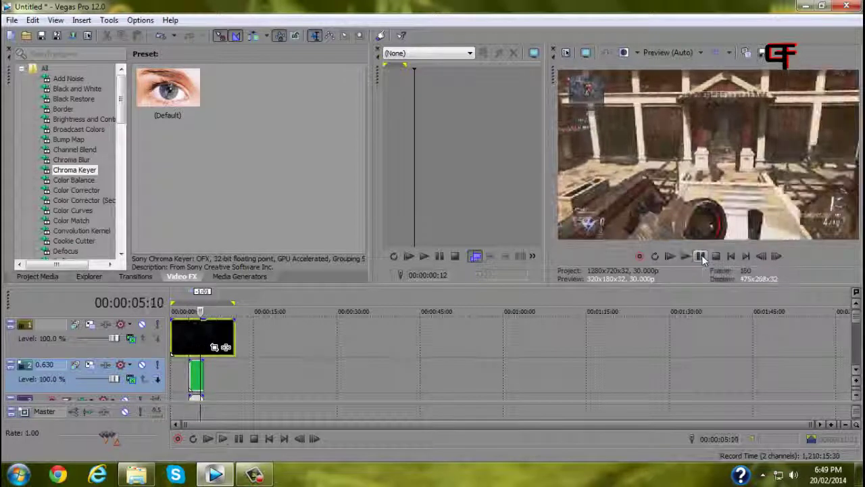
Try several compositing modes on track 2, including Overlay and Multiply (Mask), and set it to Source Alpha
click(132, 379)
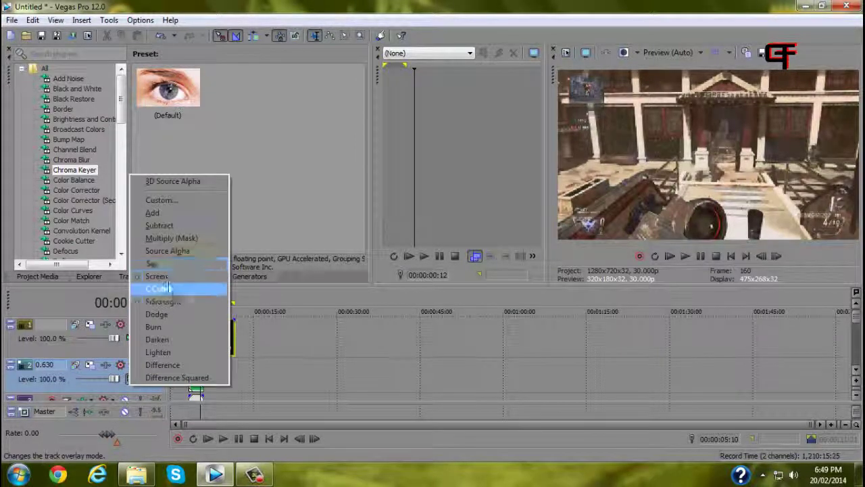
click(169, 286)
click(132, 379)
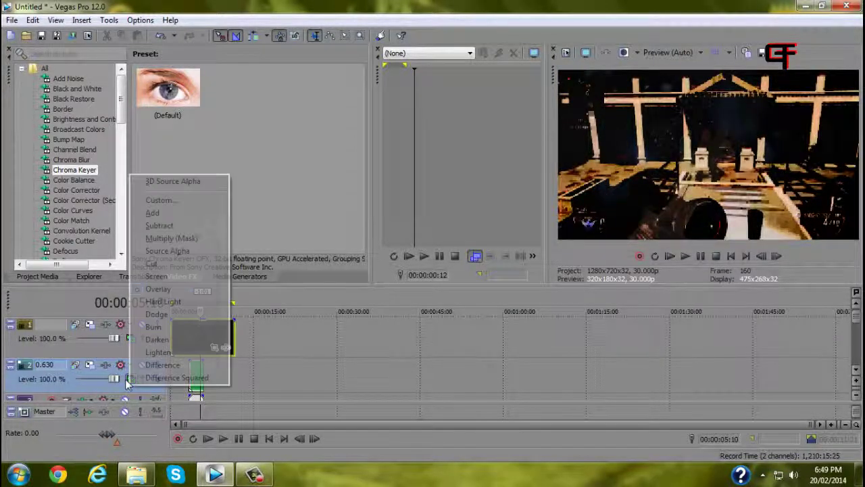
click(173, 311)
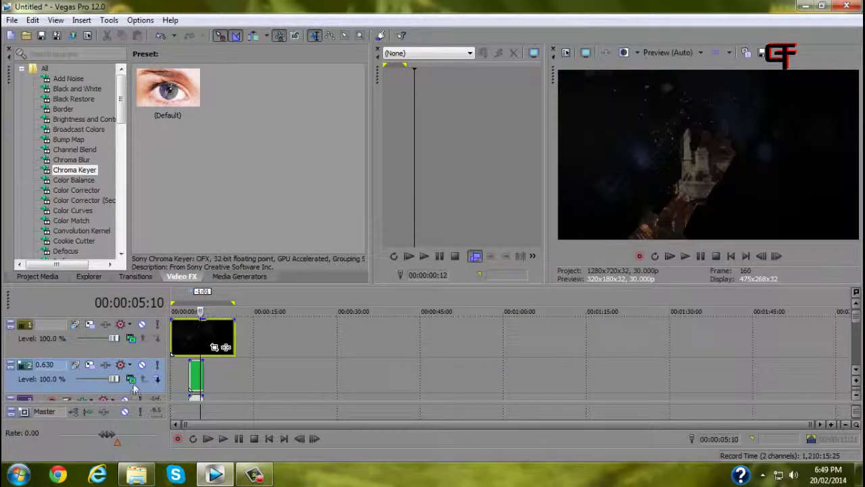
click(133, 380)
click(187, 265)
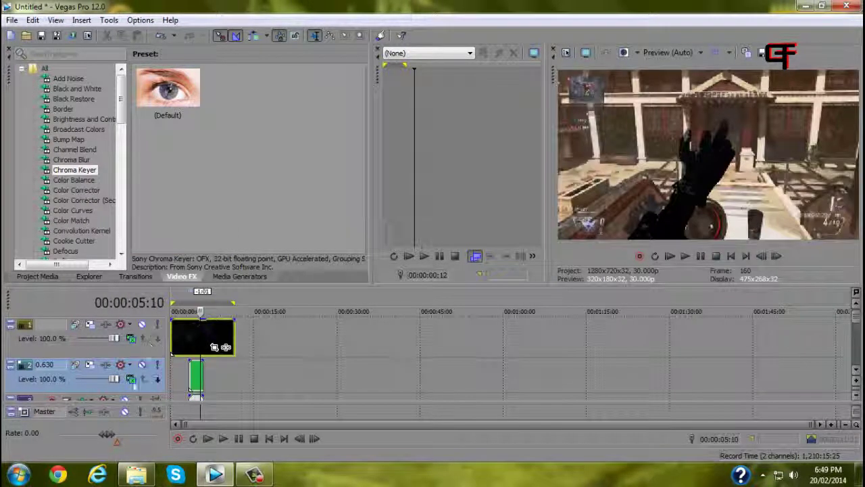
click(133, 380)
click(177, 240)
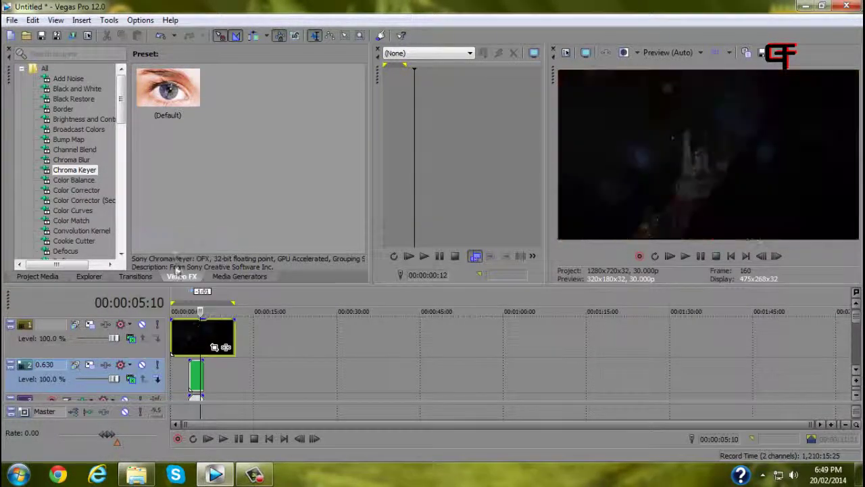
click(132, 379)
click(179, 252)
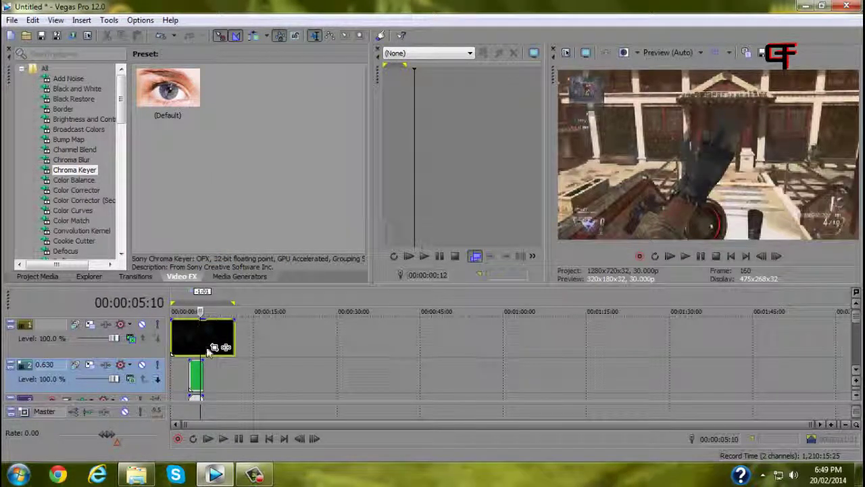
Play back the hand animation section from 00:00:03:08 and replay it from the same point
key(Left)
key(Left)
key(Left)
key(Left)
key(Left)
key(Left)
key(Left)
key(Left)
key(Left)
key(Left)
key(Left)
key(Left)
key(Left)
key(Left)
key(Left)
key(Left)
key(Left)
key(Left)
key(Left)
key(Left)
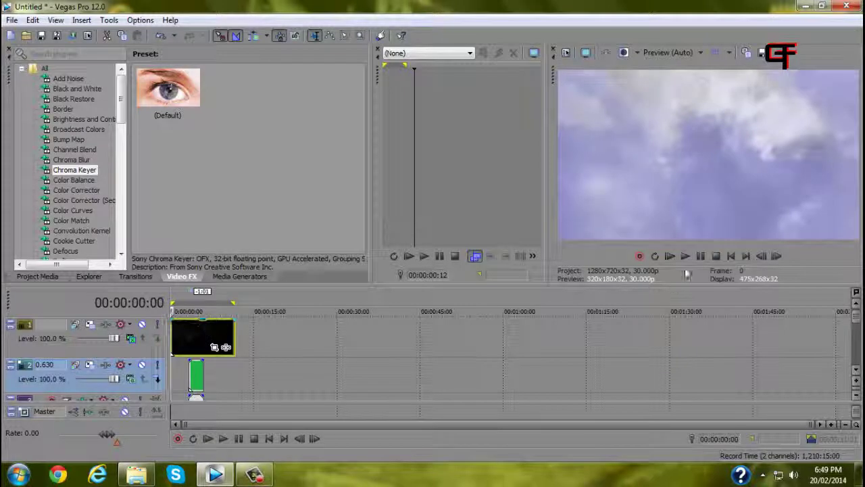
click(189, 297)
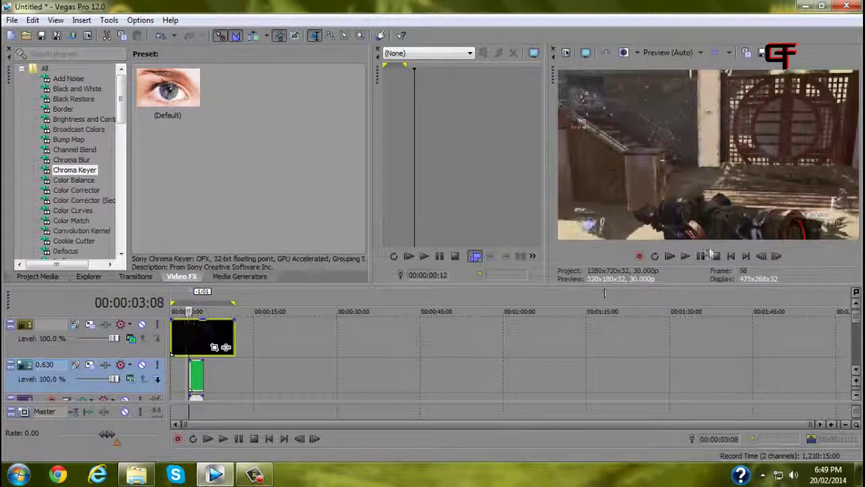
click(687, 257)
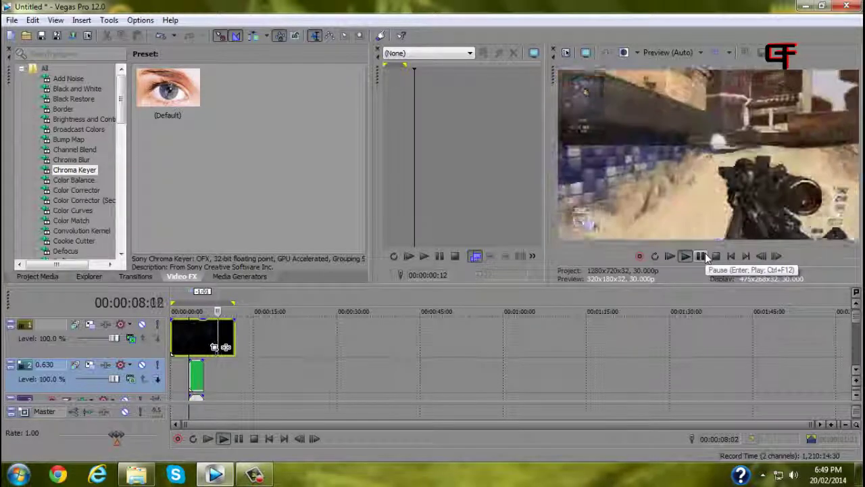
click(703, 258)
click(190, 304)
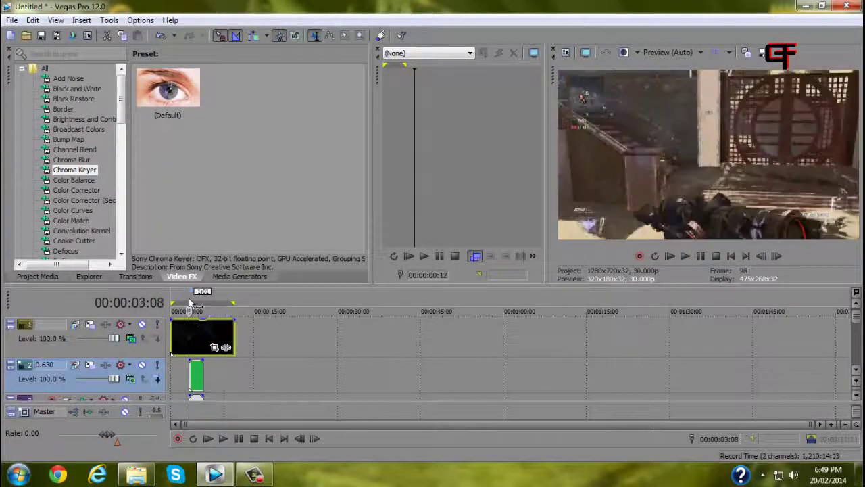
click(701, 258)
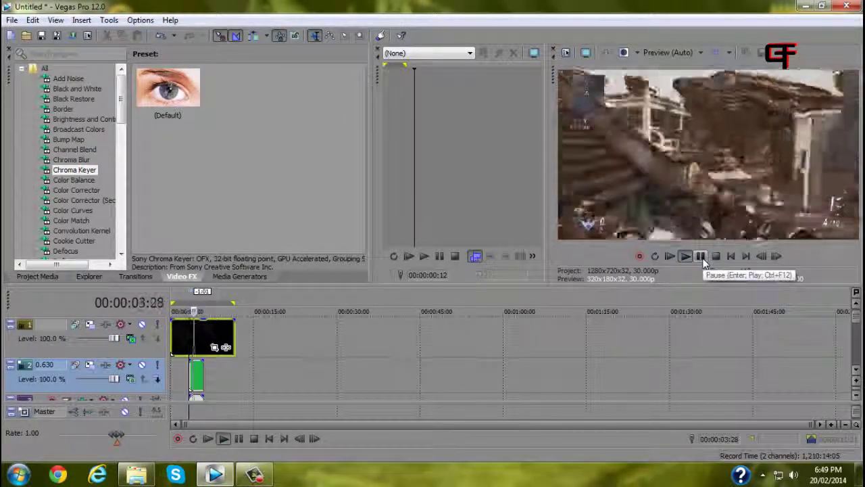
Shorten the hand animation clip, shift it earlier on track 2 by 1:07, and preview the section up to 00:00:05:08
click(206, 384)
drag(210, 384, 191, 387)
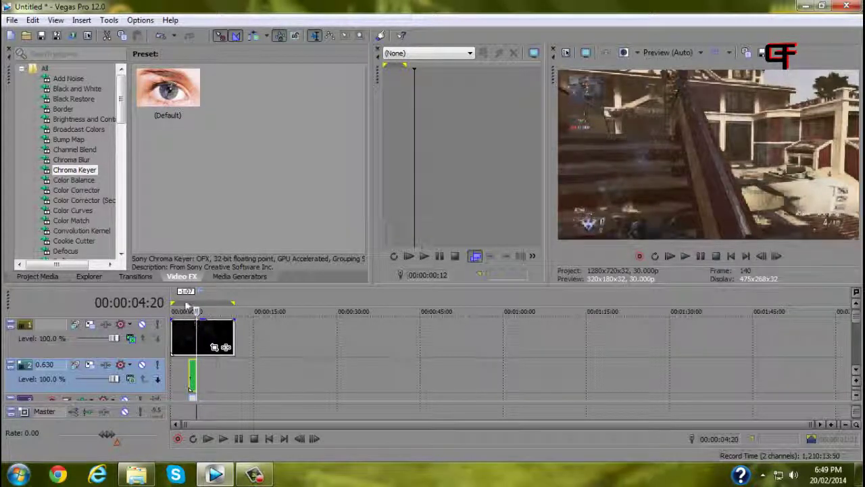
click(184, 309)
click(685, 257)
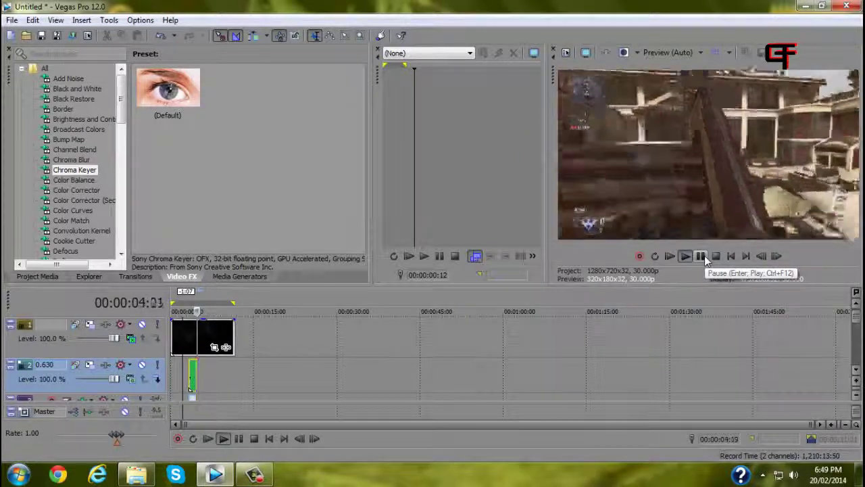
click(703, 257)
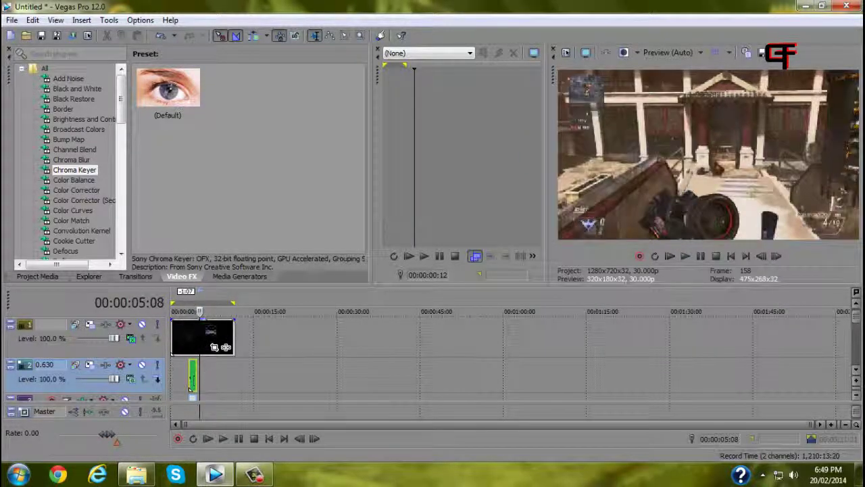
Move the hand animation clip to start at 00:00:04:20 and play it back up to 00:00:06:13
click(192, 388)
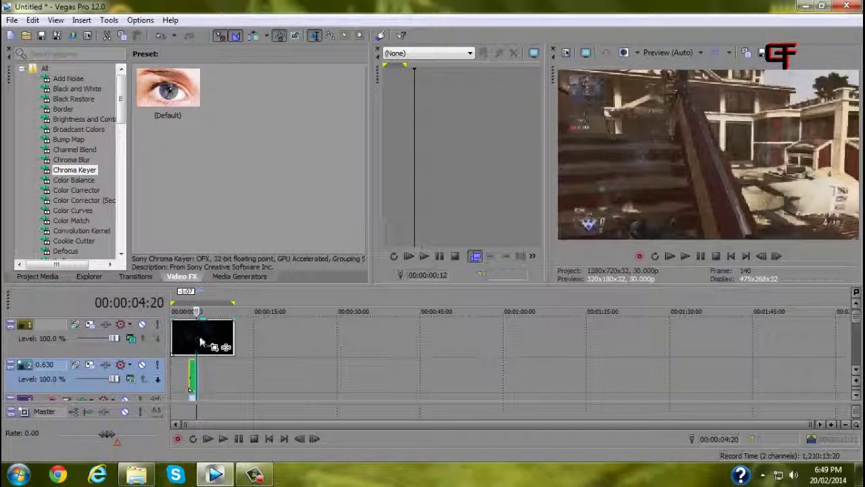
drag(212, 382, 201, 380)
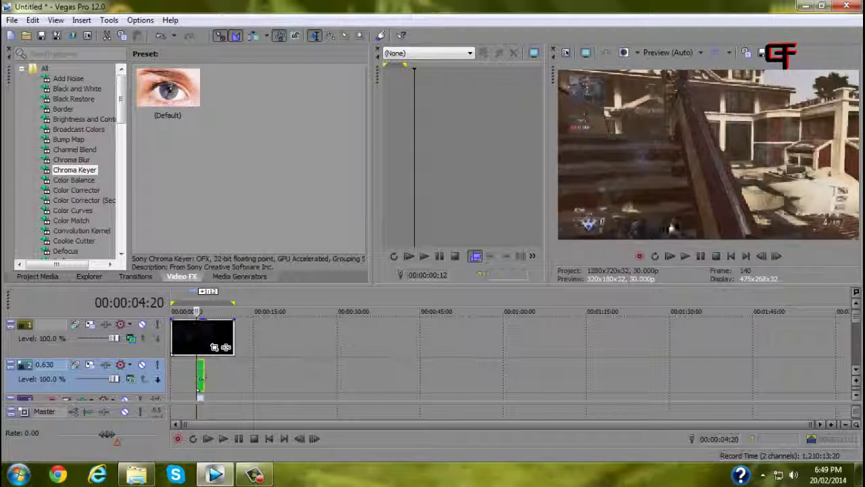
click(685, 256)
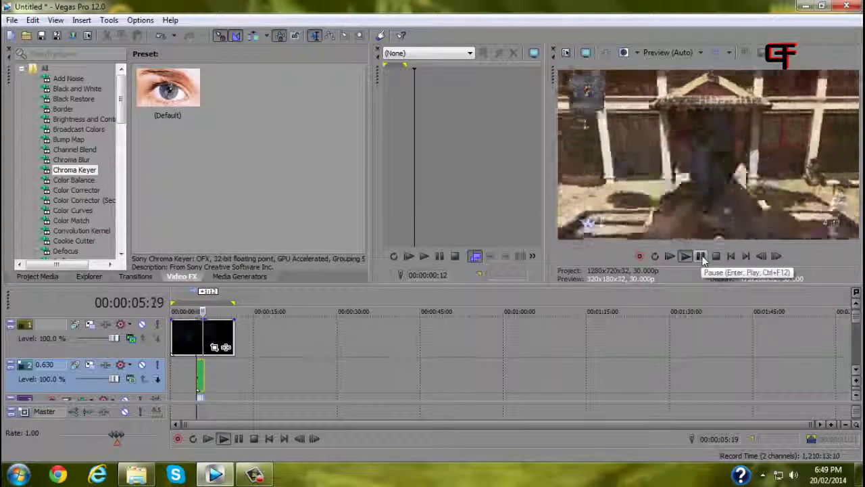
click(700, 255)
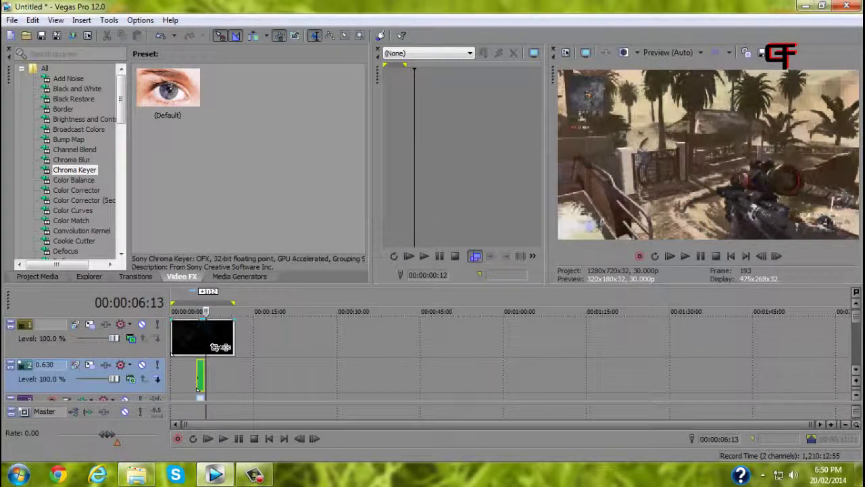
Move the hand animation clip to start at 00:00:03:27 on track 2 and play the edit up to 00:00:08:07
click(201, 347)
drag(202, 347, 200, 347)
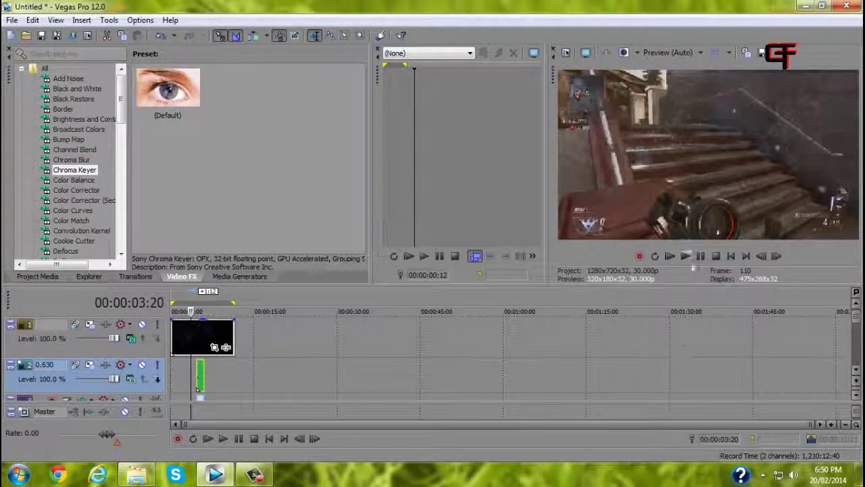
click(686, 256)
click(700, 255)
drag(201, 374, 197, 372)
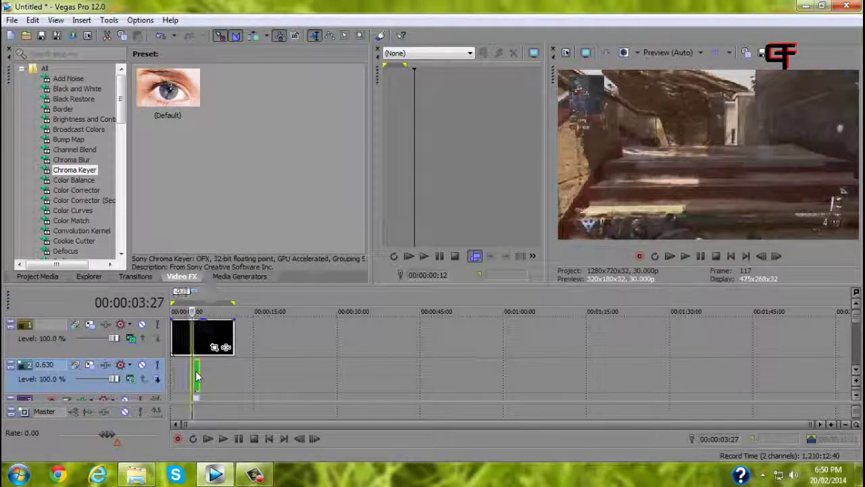
click(684, 256)
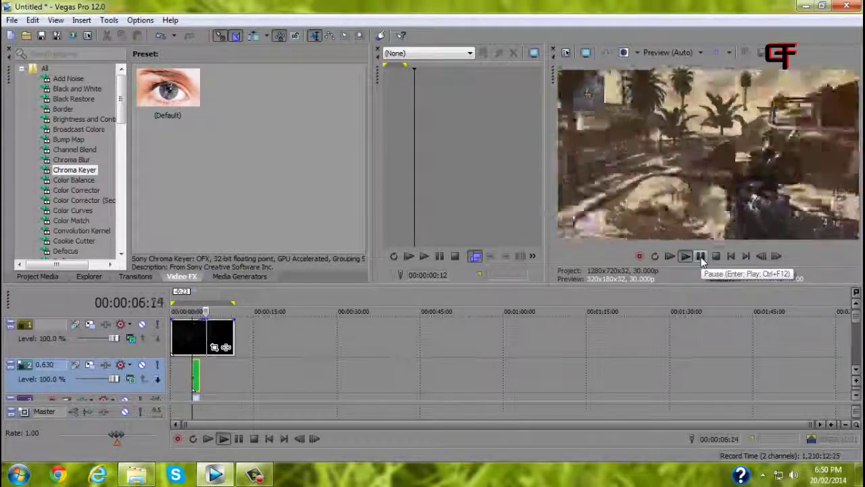
click(700, 256)
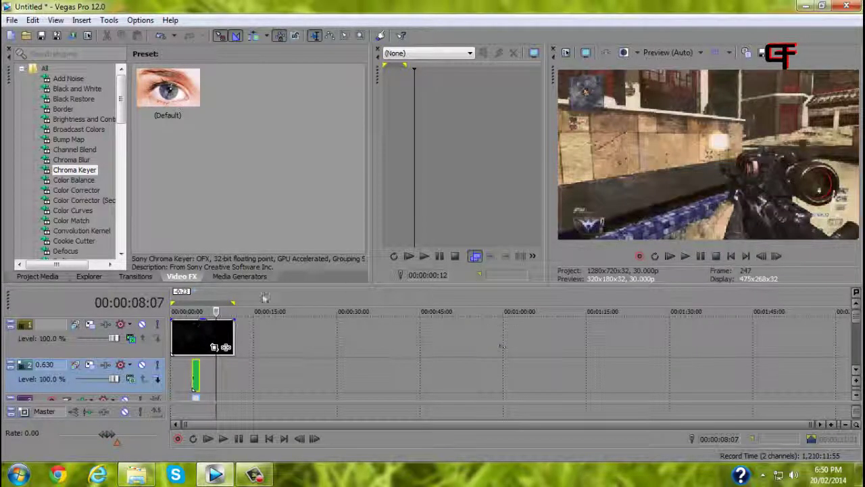
Apply the Warm Vignette preset of the Soft Contrast effect to the Black Ops II gameplay clip on track 4
click(38, 276)
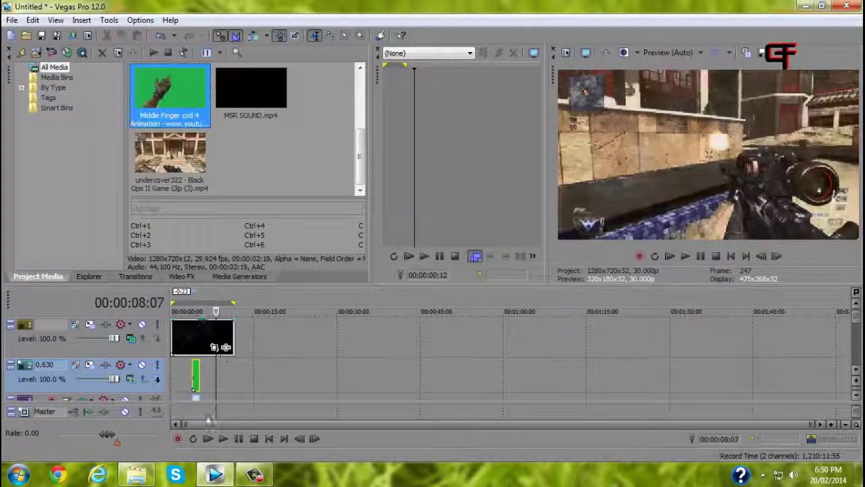
drag(218, 381, 179, 388)
click(177, 276)
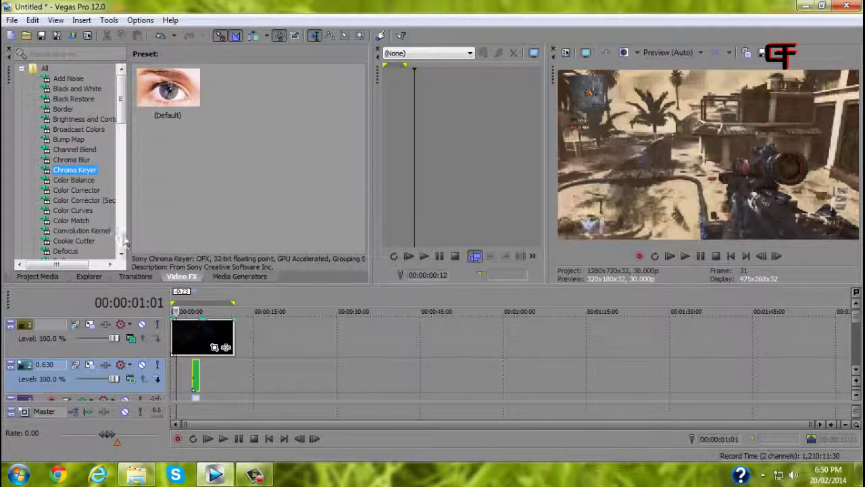
scroll(123, 242, down, 10)
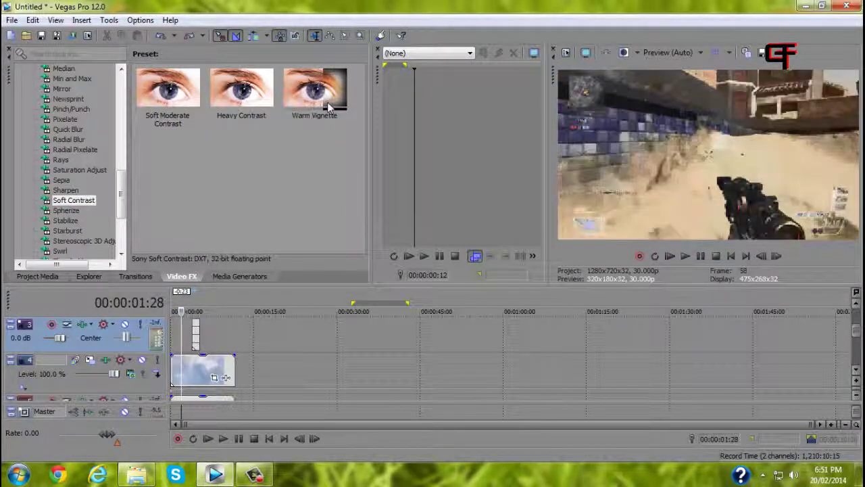
click(327, 103)
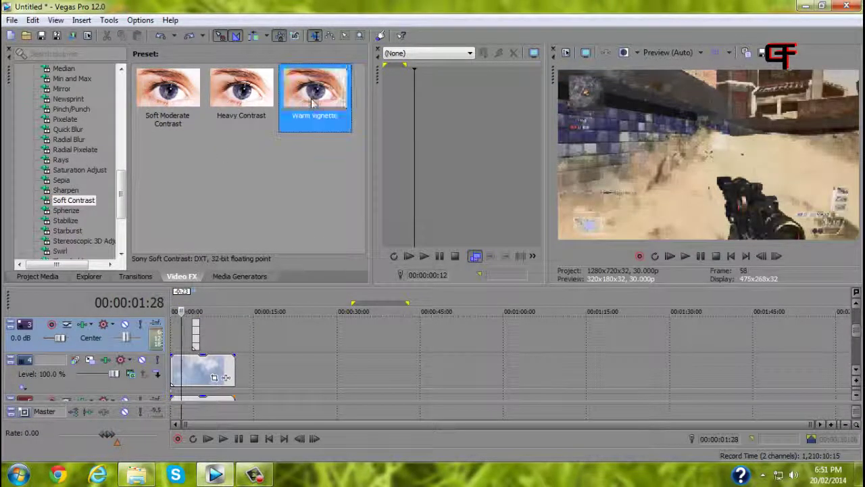
drag(336, 116, 321, 179)
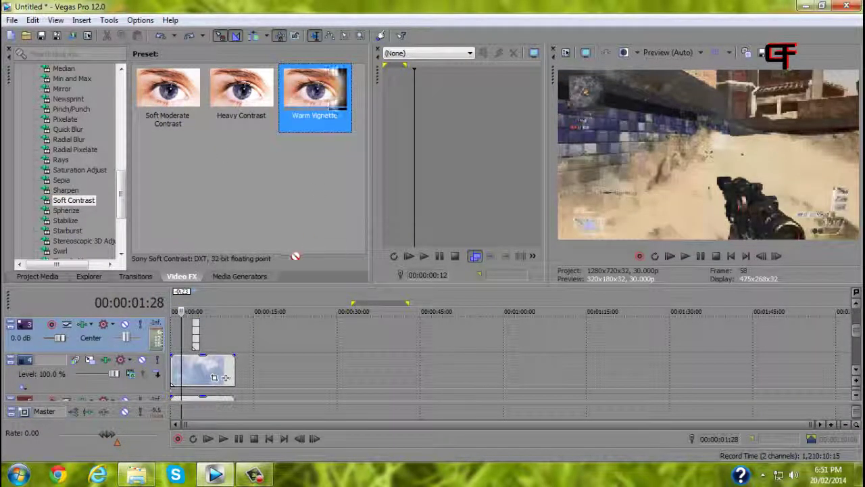
drag(295, 256, 296, 382)
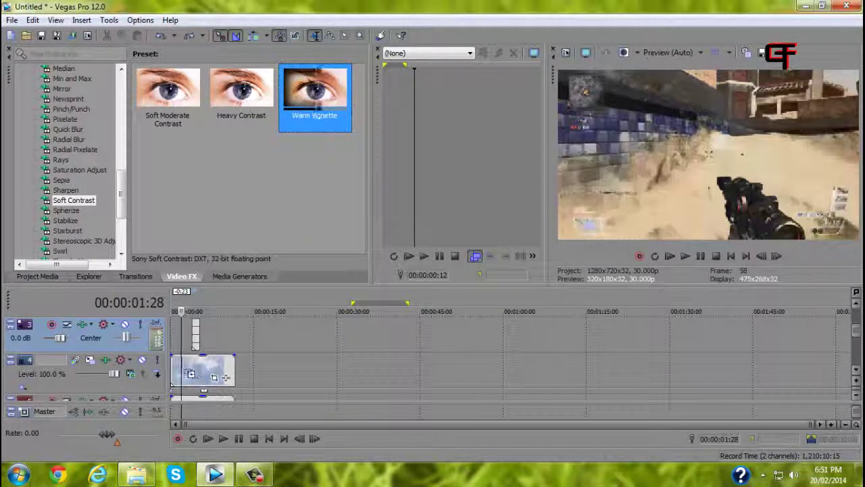
drag(190, 370, 232, 363)
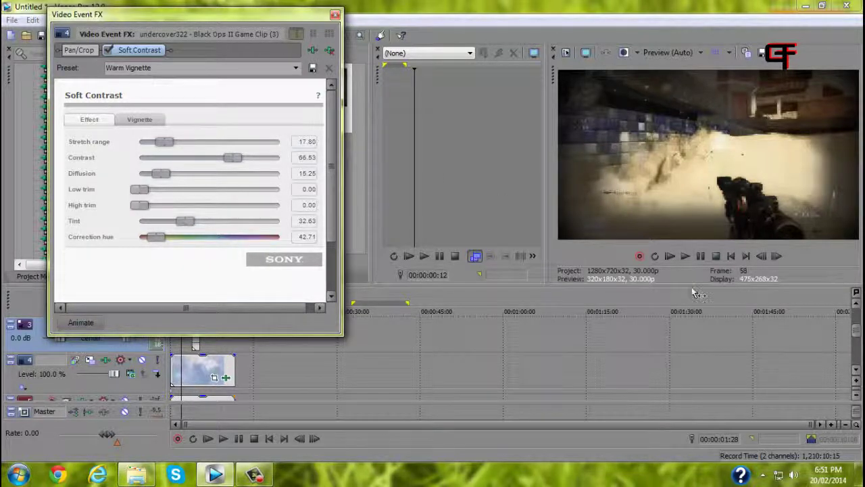
Preview up to 00:00:02:14 and set the Soft Contrast stretch range to 100.00 and the contrast to about 51
click(690, 256)
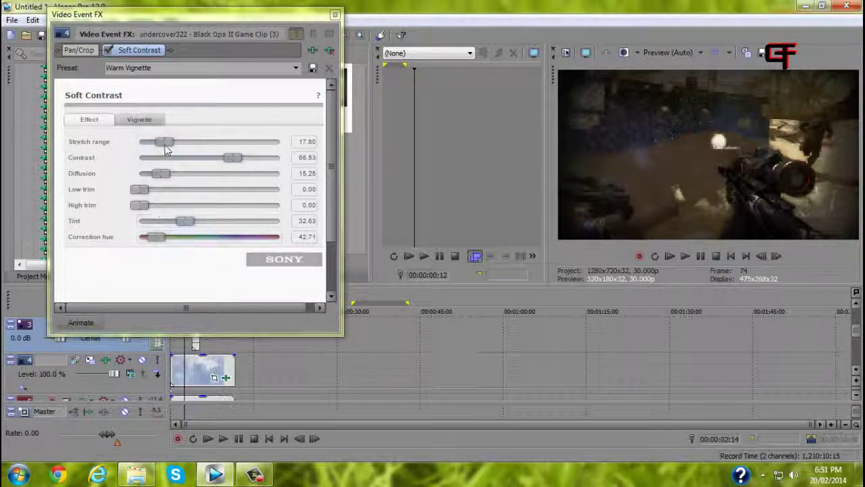
drag(165, 142, 351, 140)
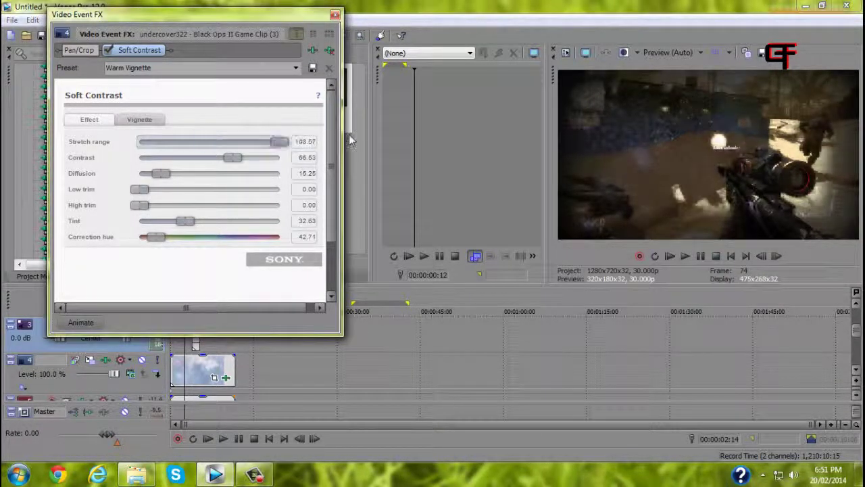
drag(228, 160, 168, 175)
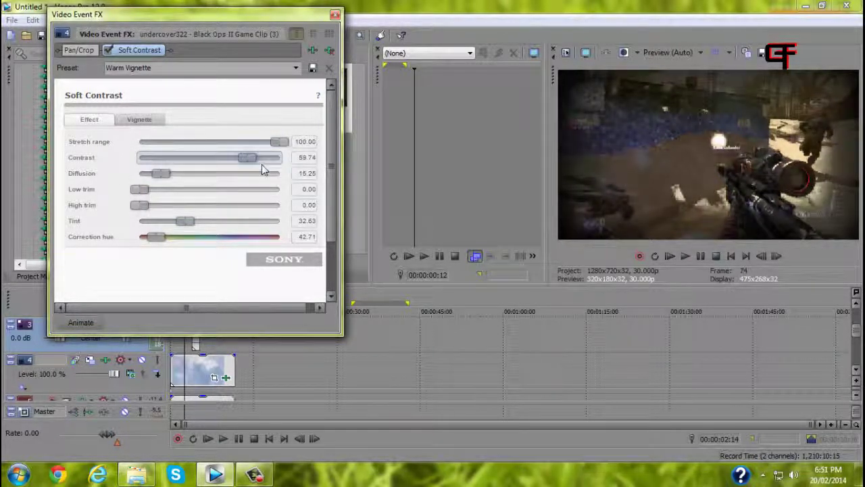
drag(261, 165, 211, 163)
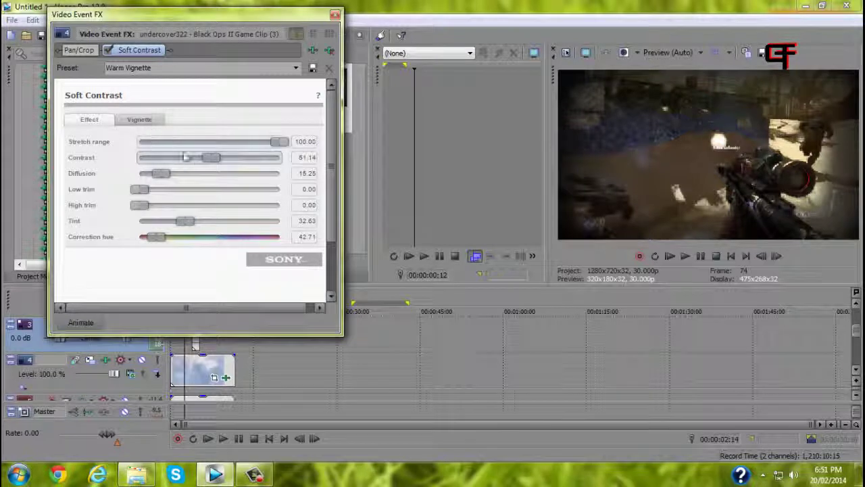
Set the Soft Contrast vignette strength to about 33 and close the effect settings
click(140, 120)
drag(276, 166, 187, 167)
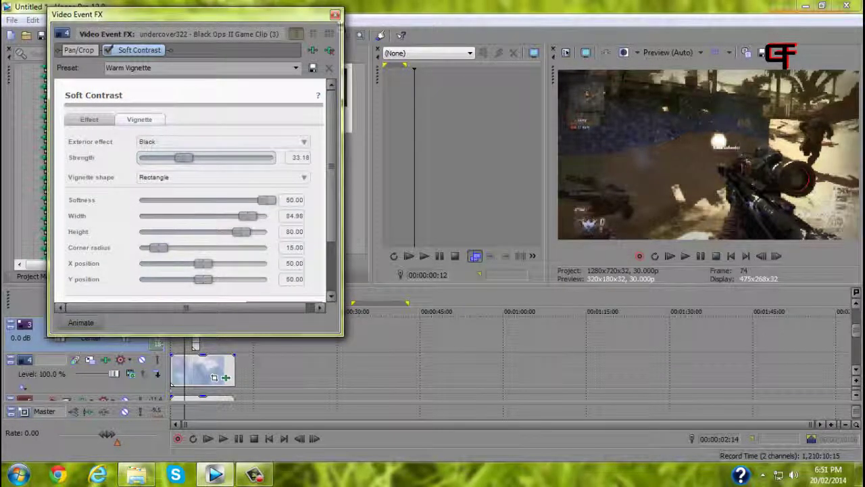
click(335, 14)
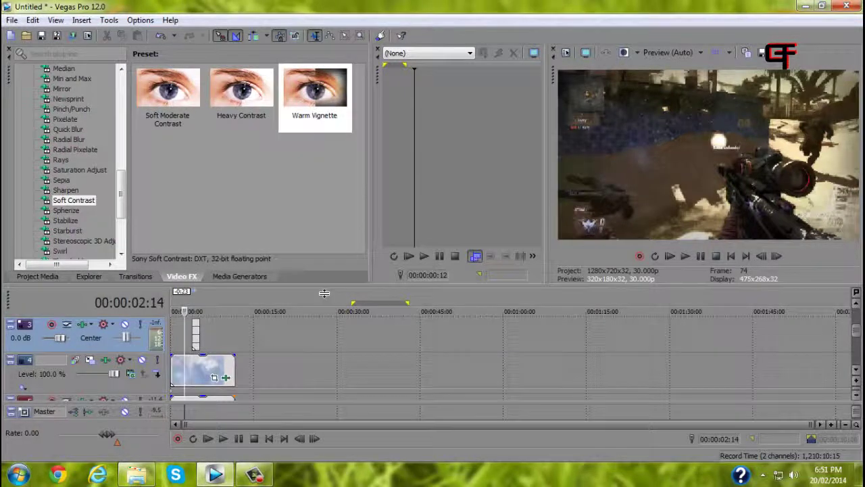
Try stacking a second Soft Contrast effect with the Heavy Contrast preset on the gameplay clip and compare it with the Warm Vignette settings
drag(239, 91, 211, 374)
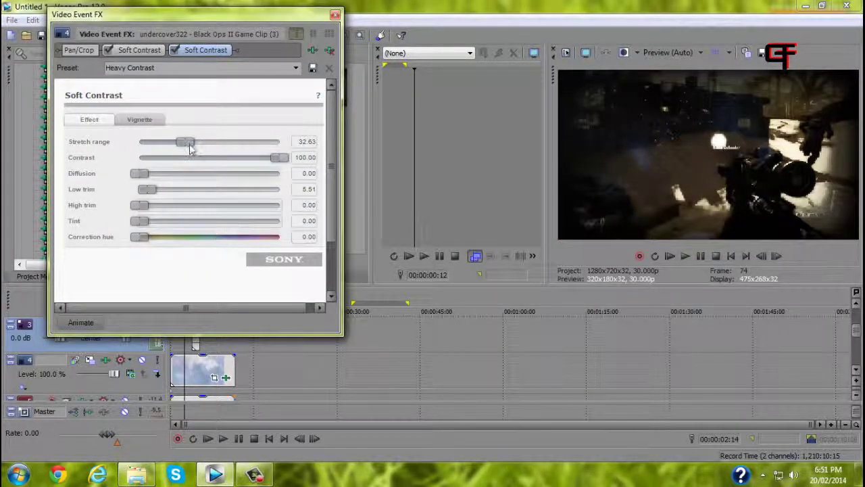
click(135, 51)
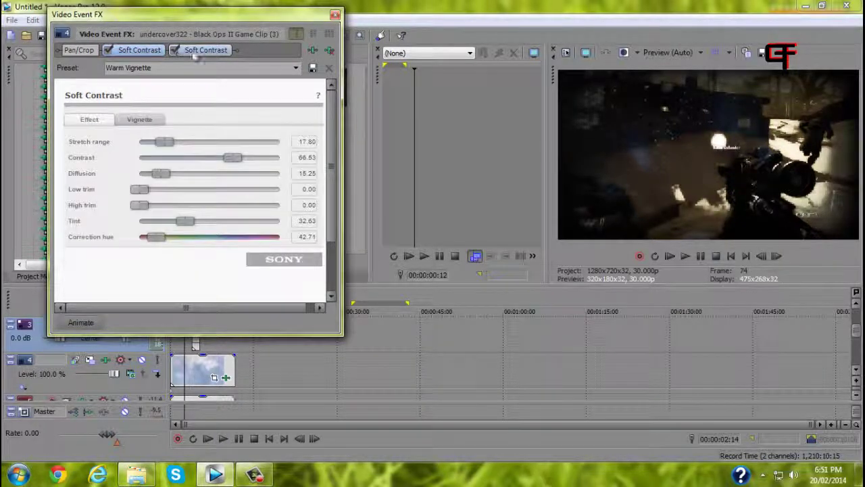
click(199, 53)
click(147, 53)
click(200, 53)
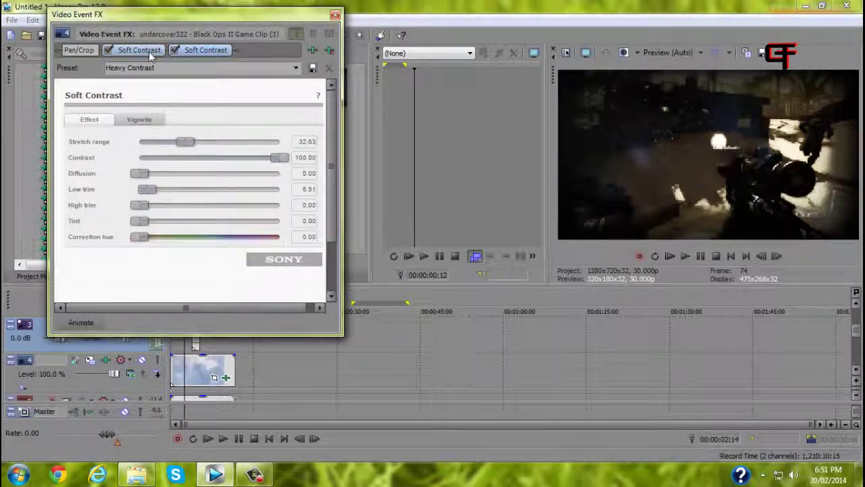
click(143, 52)
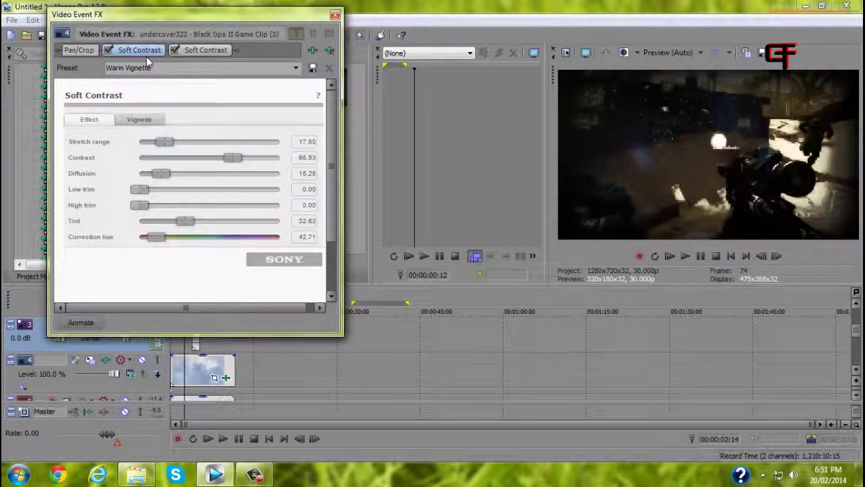
click(336, 14)
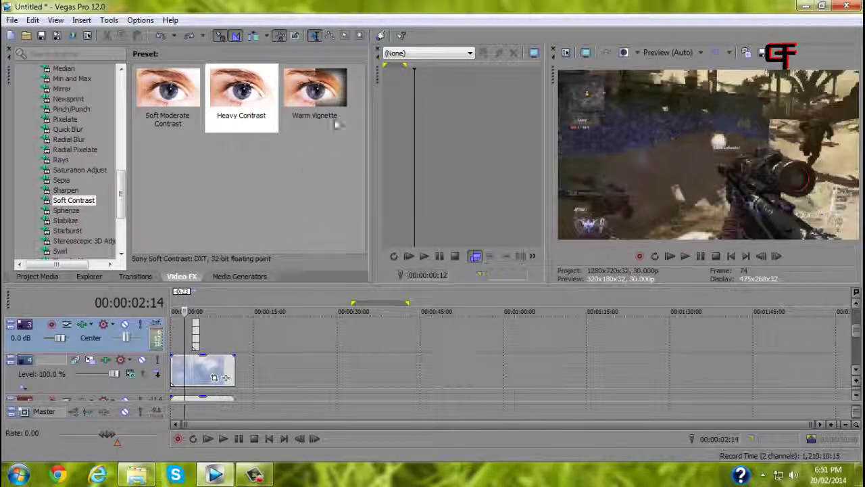
Apply the Heavy Contrast preset to the gameplay clip with stretch range 100.00, diffusion about 33, low trim 0.00, tint about 9 and correction hue about 57
drag(242, 95, 223, 368)
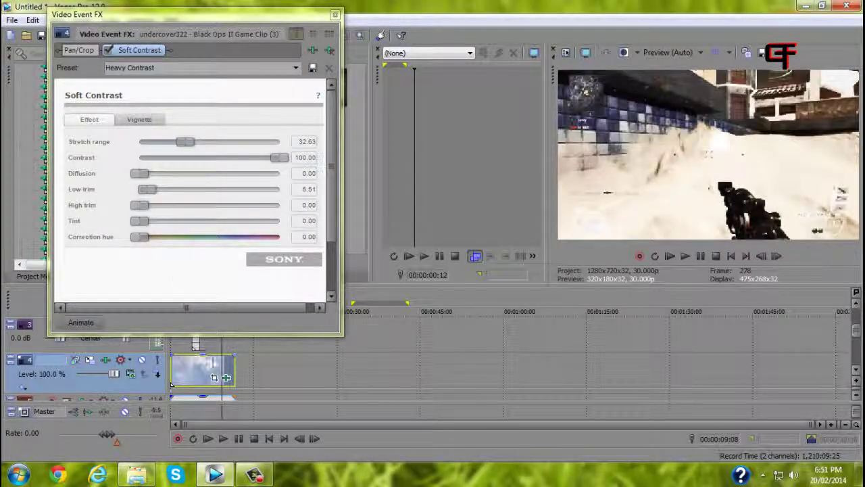
click(188, 348)
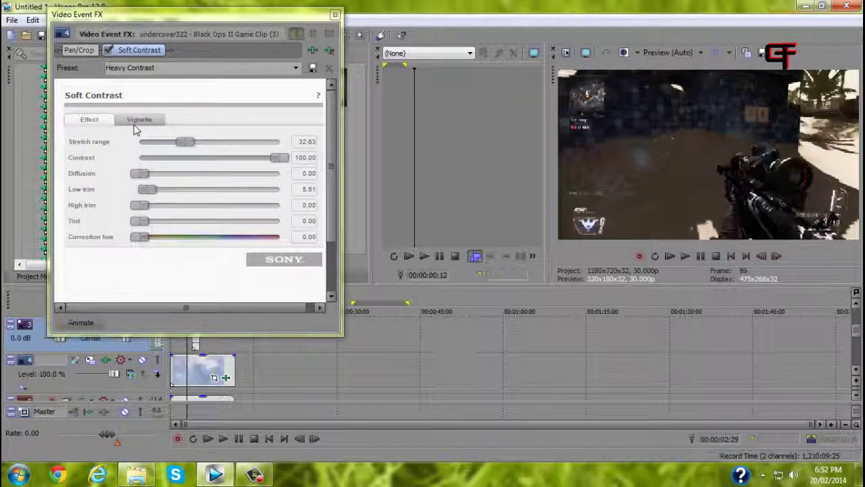
drag(188, 148, 296, 177)
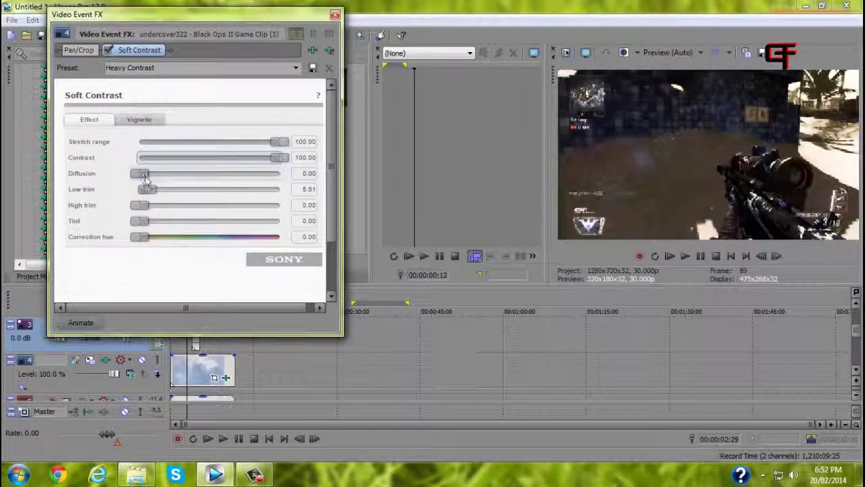
drag(142, 175, 345, 194)
drag(265, 198, 167, 243)
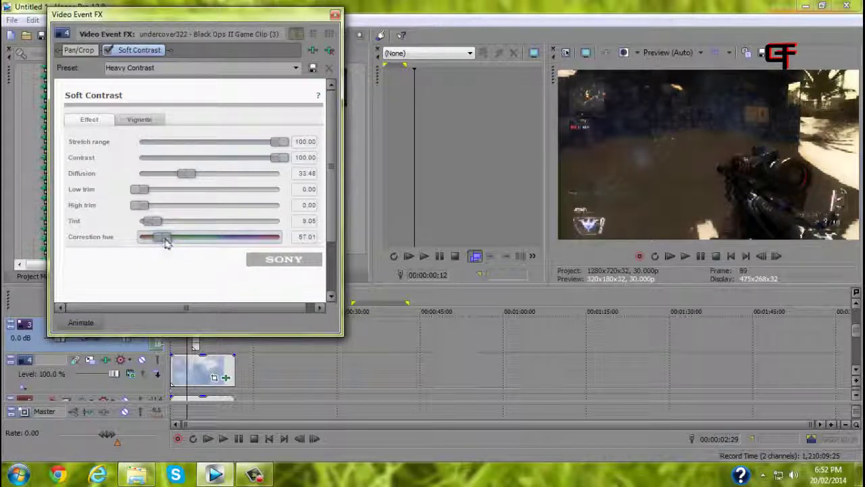
Set the Soft Contrast vignette strength to 100.00 and close the effect settings
click(140, 119)
drag(274, 158, 440, 187)
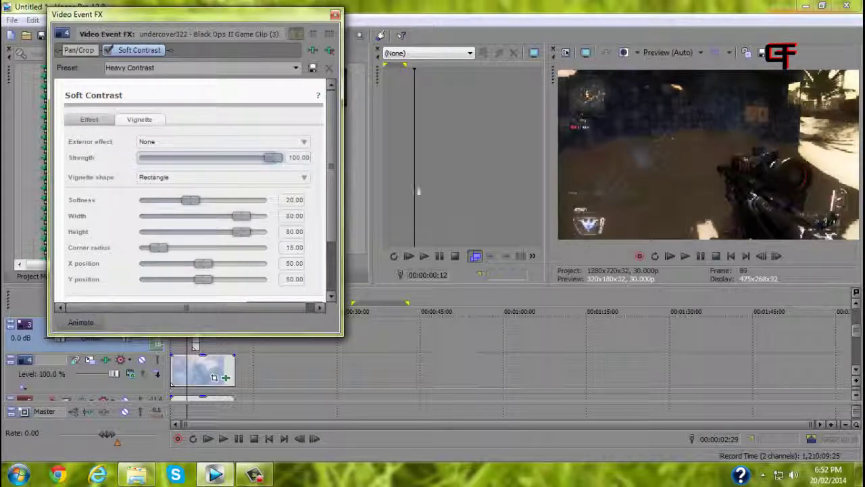
click(336, 15)
Play the edit from the start up to 00:00:09:04 to review the new contrast look on the gameplay clip
click(172, 310)
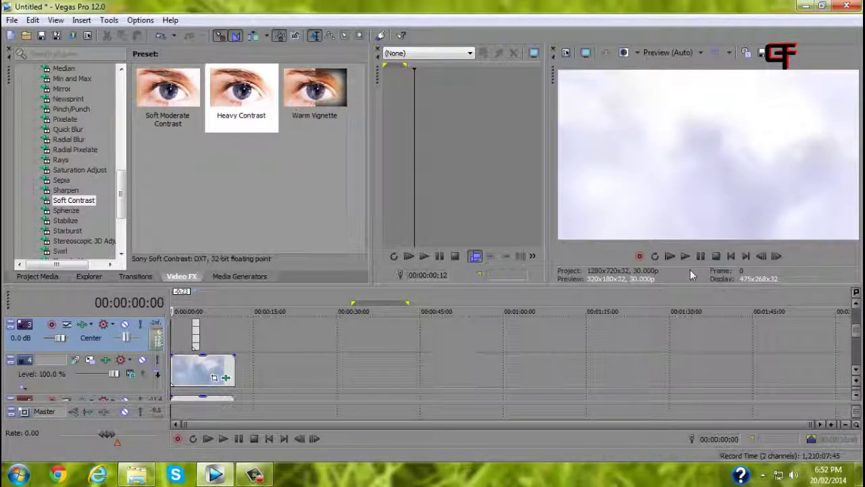
click(684, 255)
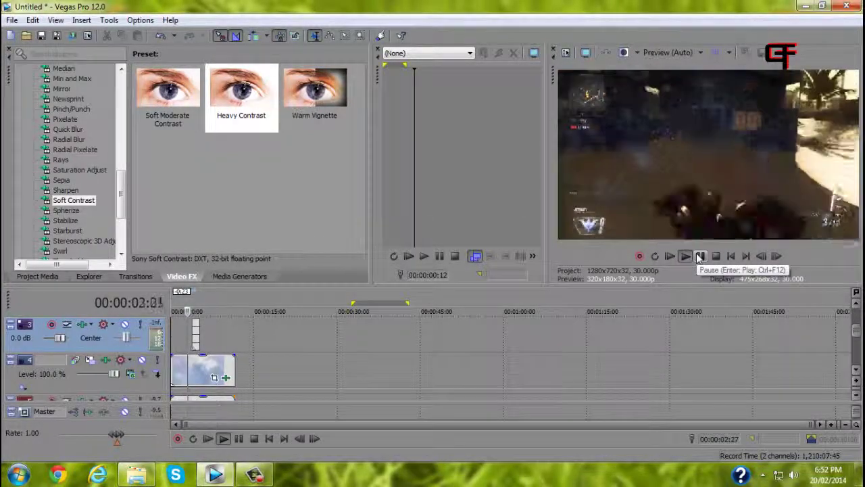
click(699, 256)
click(700, 256)
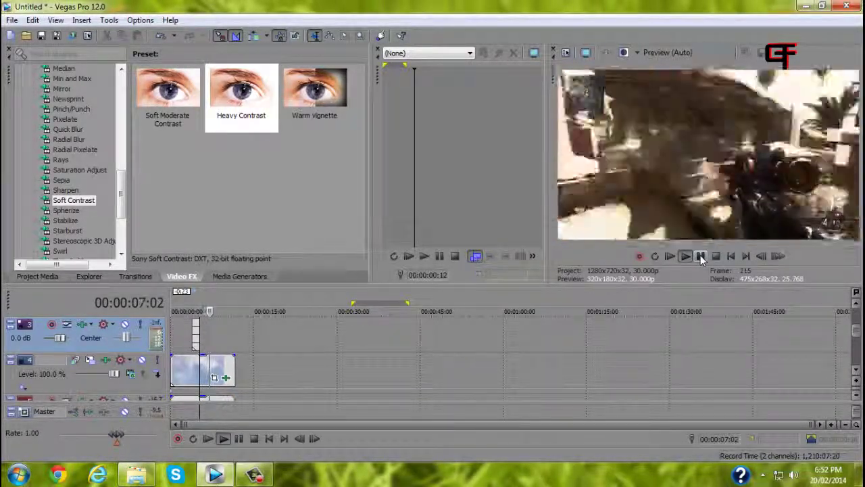
click(700, 256)
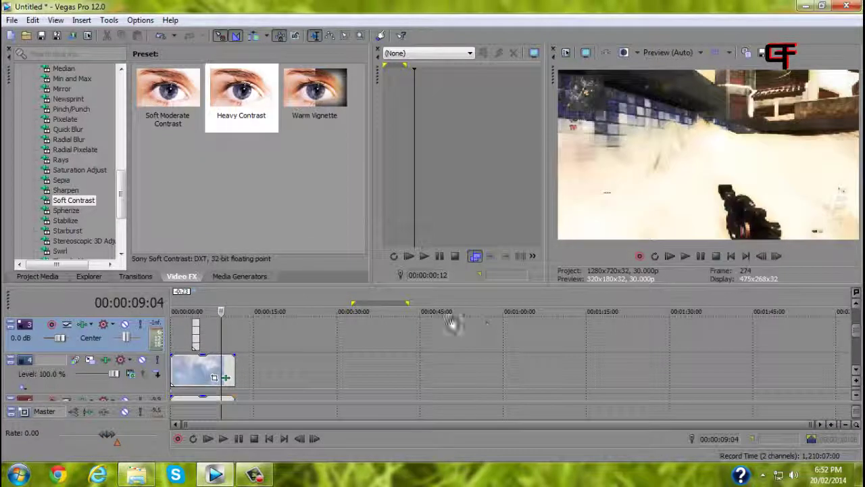
drag(217, 347, 187, 354)
click(685, 260)
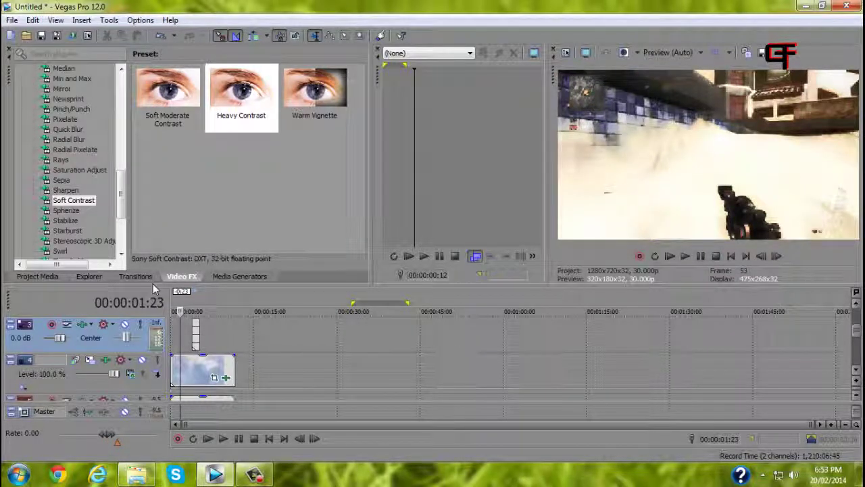
Add the song Dope D.O.D. - Evil.mp3 from the project media to audio track 6 at the start of the timeline
click(39, 277)
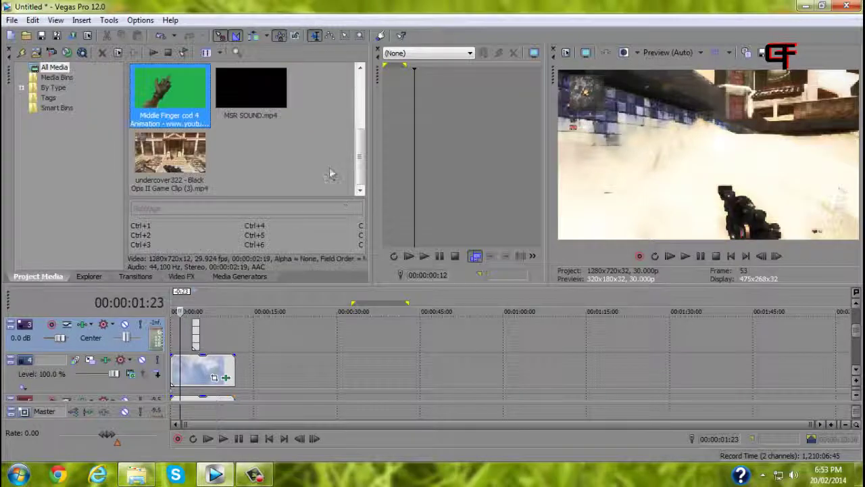
scroll(360, 146, up, 2)
click(230, 108)
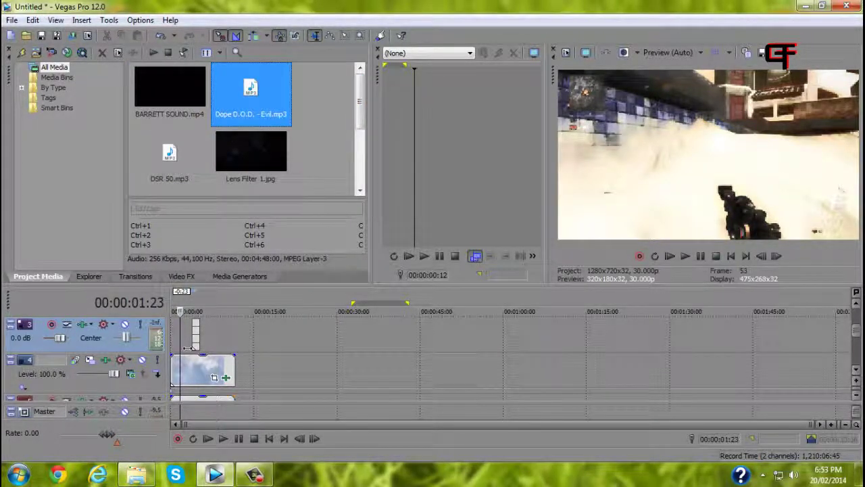
click(173, 345)
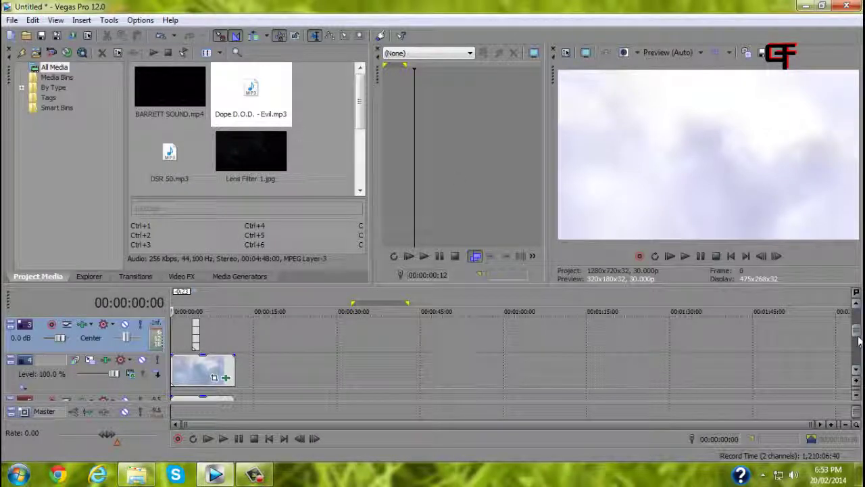
drag(858, 342, 857, 357)
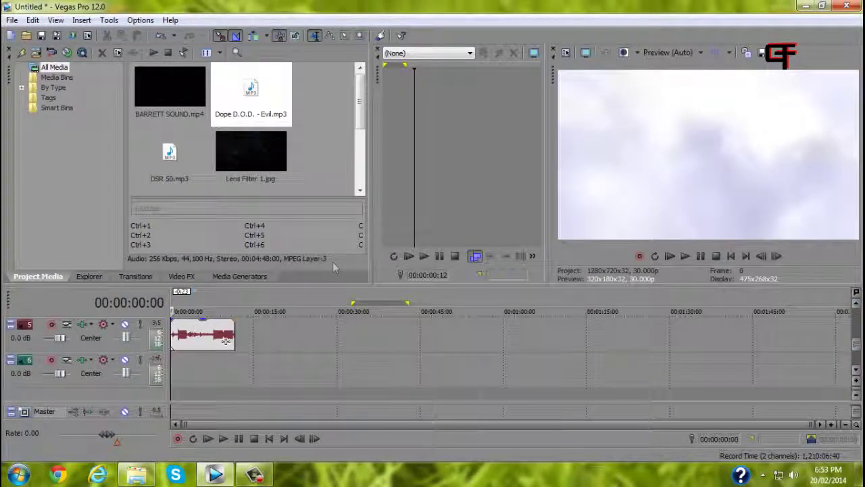
drag(249, 107, 192, 375)
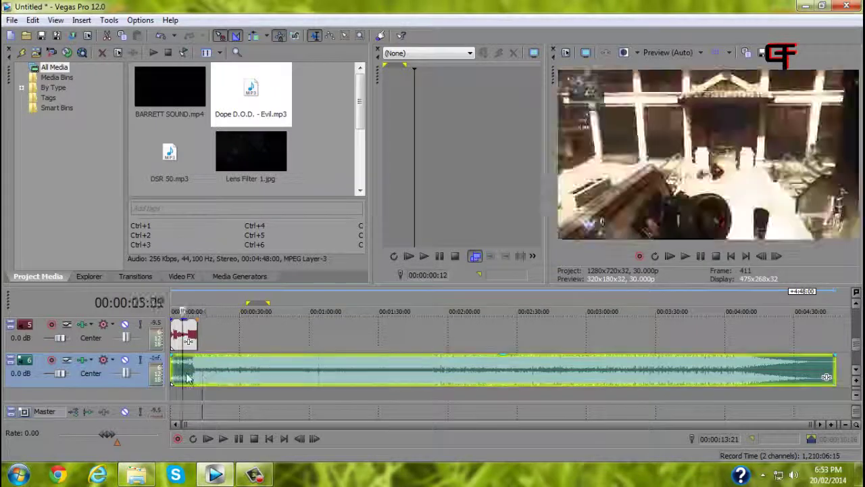
Trim the beginning of the Evil.mp3 song on track 6, align it with the timeline start and give it a short fade-in
click(187, 379)
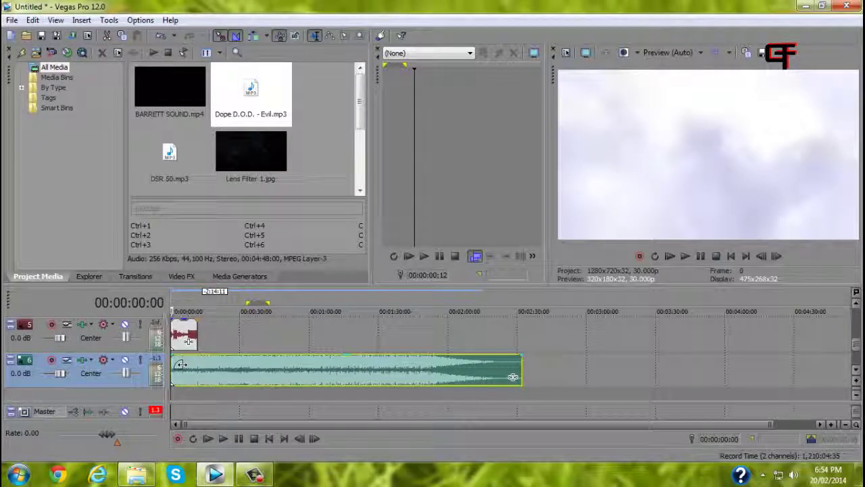
mouse_move(187, 364)
mouse_down()
mouse_move(256, 363)
mouse_move(193, 363)
mouse_move(233, 382)
mouse_move(230, 365)
mouse_move(174, 366)
mouse_up()
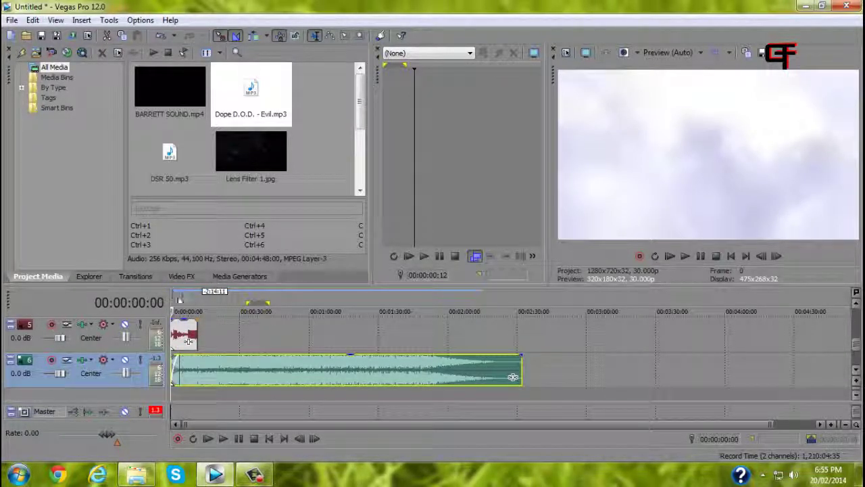
Play the edit from the start and step frame by frame to the sniper shot at 00:00:07:25 to check the music timing
click(686, 257)
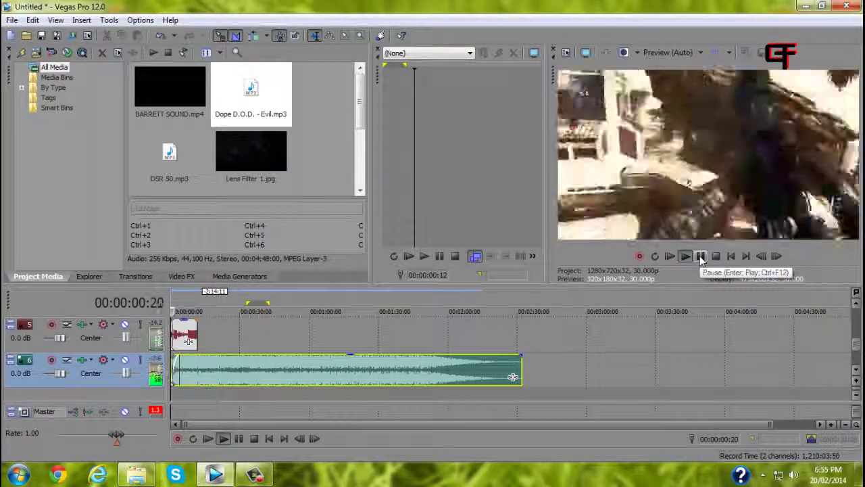
click(700, 258)
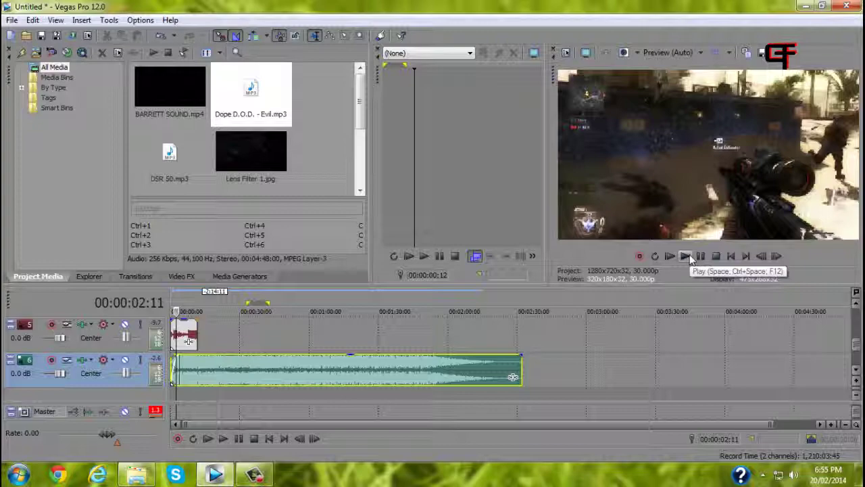
click(687, 257)
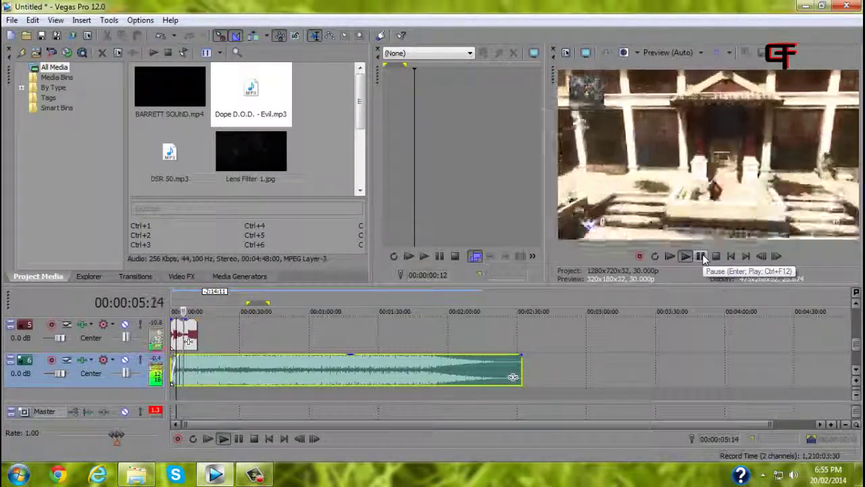
click(703, 259)
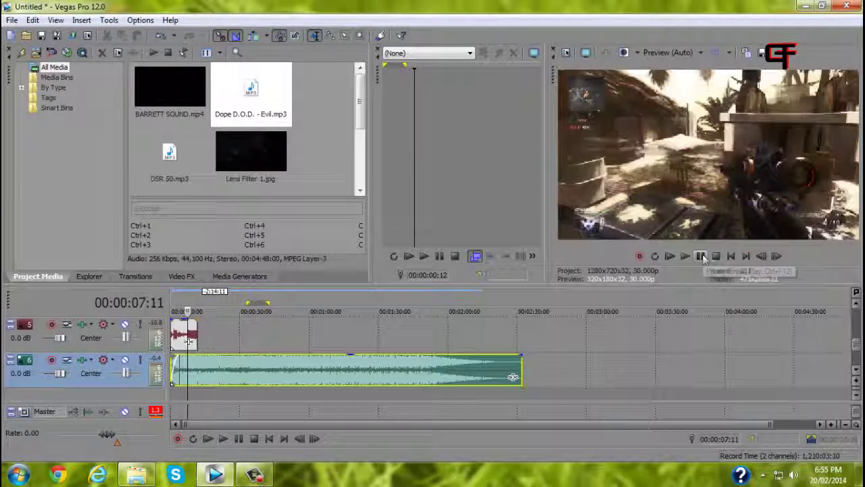
click(776, 256)
click(776, 256)
click(775, 256)
click(776, 257)
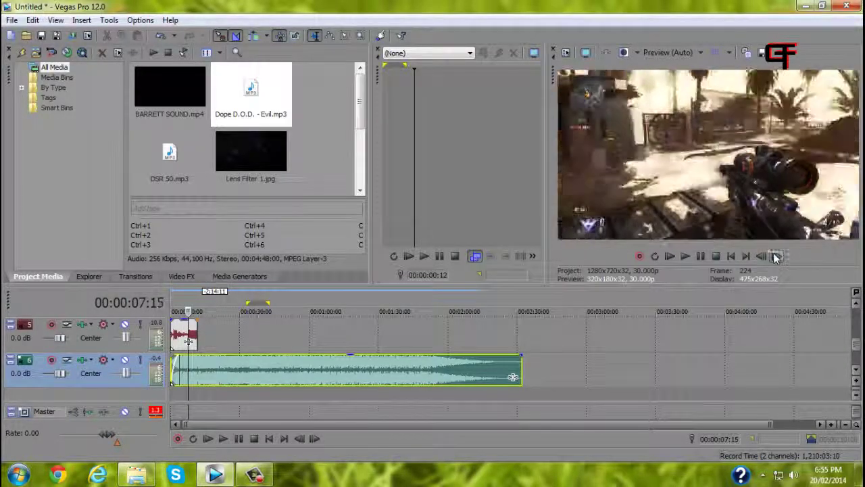
click(776, 256)
click(776, 256)
click(776, 257)
click(776, 256)
click(776, 257)
click(776, 256)
click(776, 256)
click(776, 256)
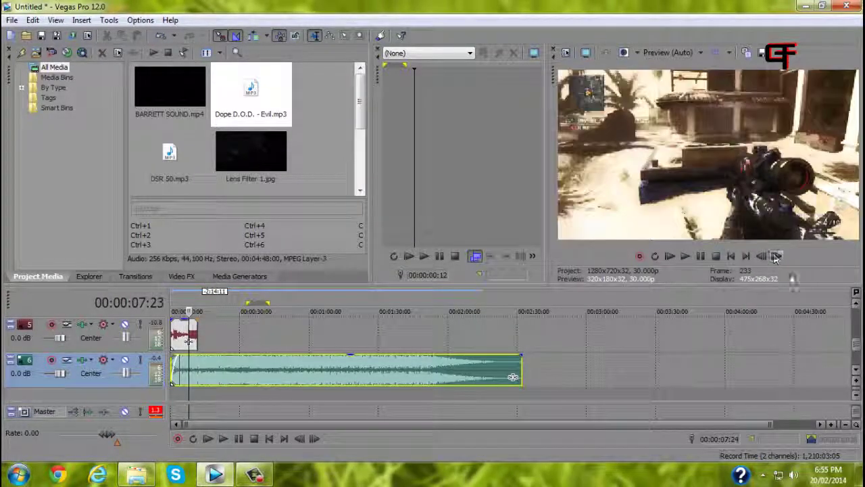
click(776, 256)
click(776, 256)
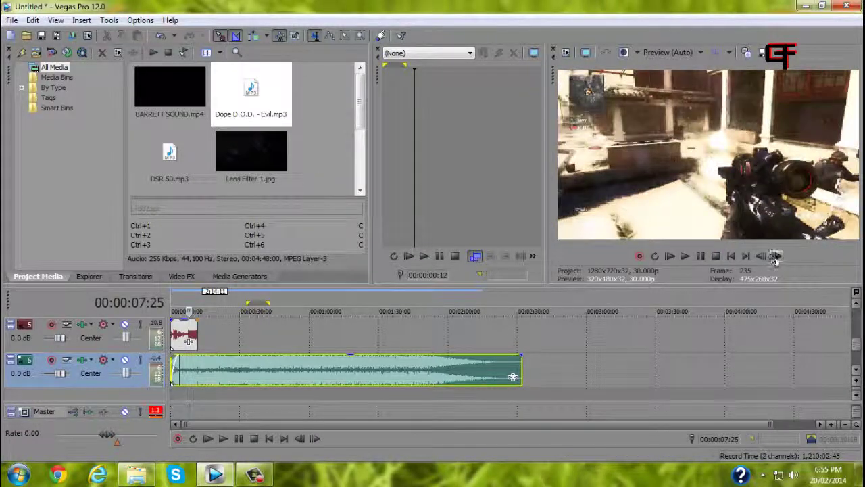
click(776, 256)
click(762, 256)
click(761, 257)
click(776, 256)
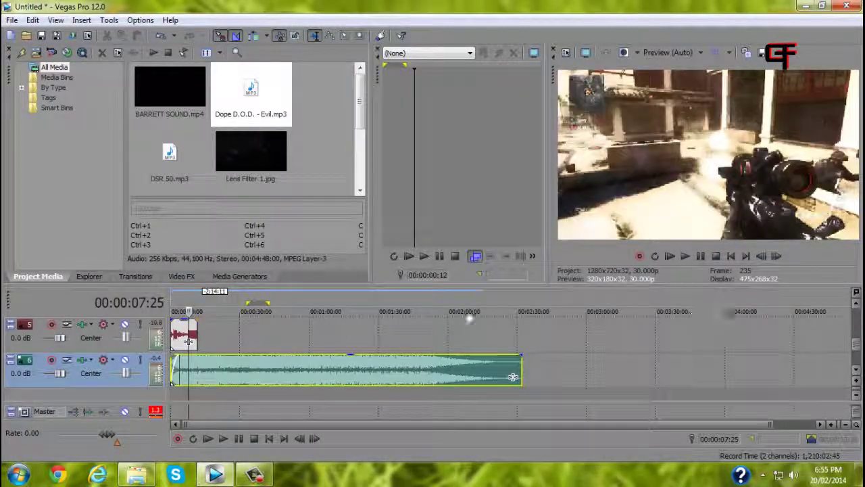
Readjust the trimmed beginning of the Evil.mp3 song on track 6 without a fade-in and realign it with the timeline start
double_click(230, 381)
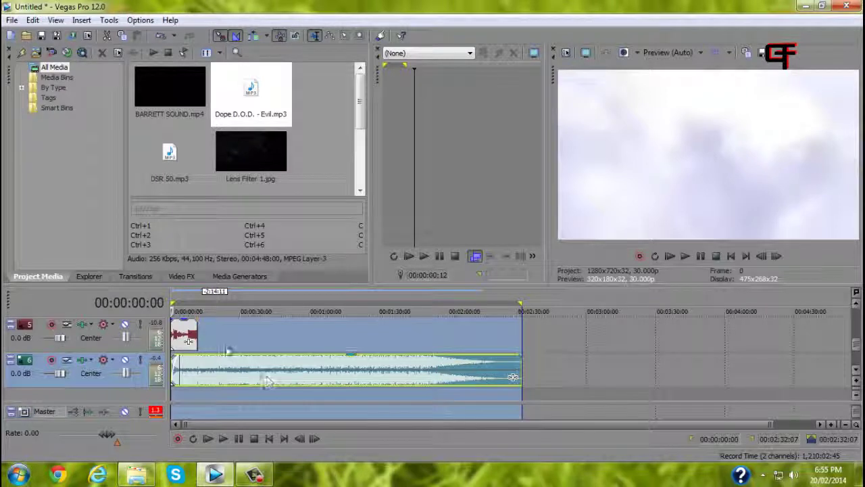
click(226, 365)
mouse_move(206, 376)
mouse_down()
mouse_move(270, 376)
mouse_move(218, 380)
mouse_up()
click(216, 380)
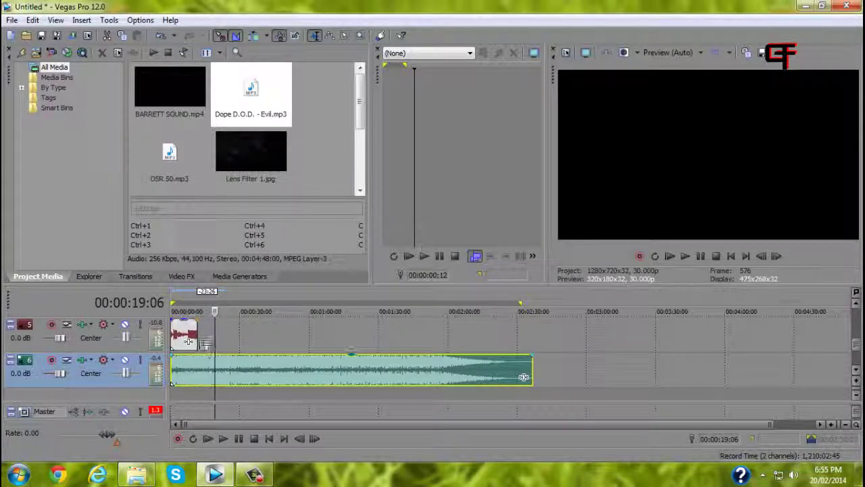
Play the edit from the start to the music drop and split the Evil.mp3 song on track 6 at 00:00:07:21
scroll(223, 382, up, 2)
scroll(284, 385, down, 1)
click(857, 380)
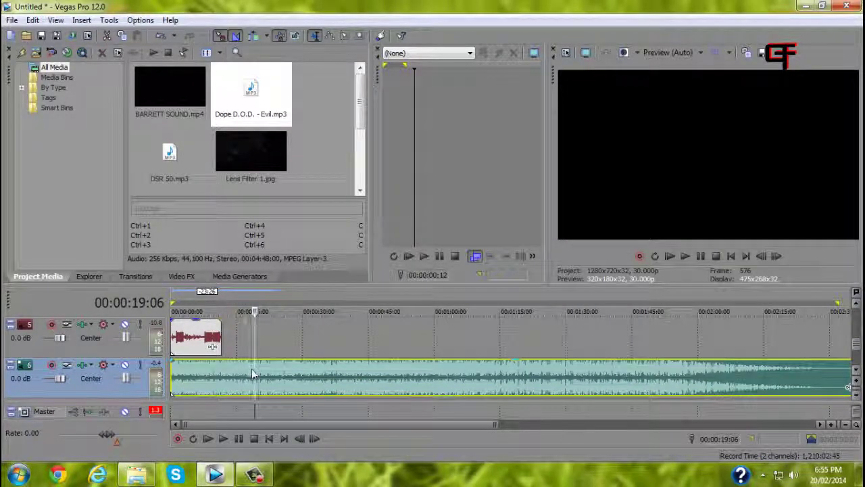
drag(262, 378, 170, 381)
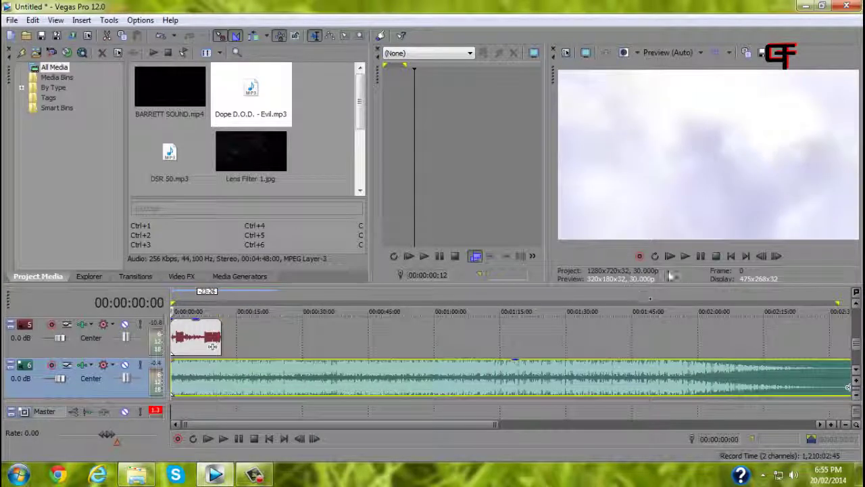
click(685, 257)
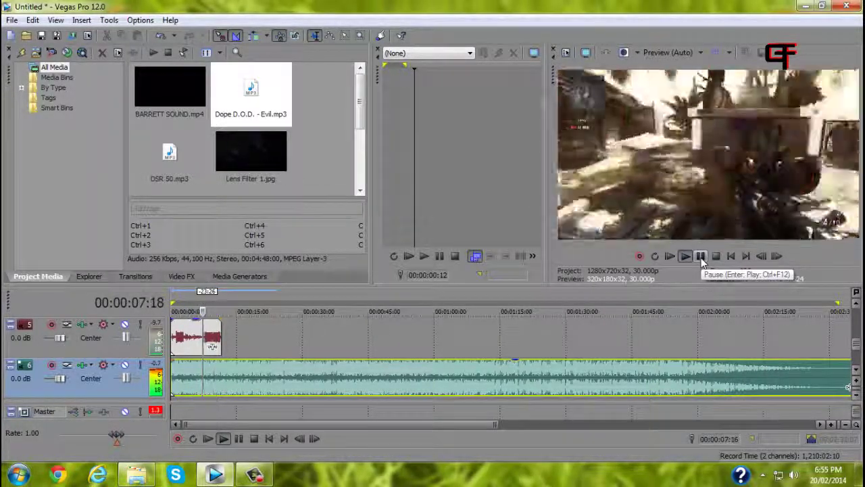
click(700, 258)
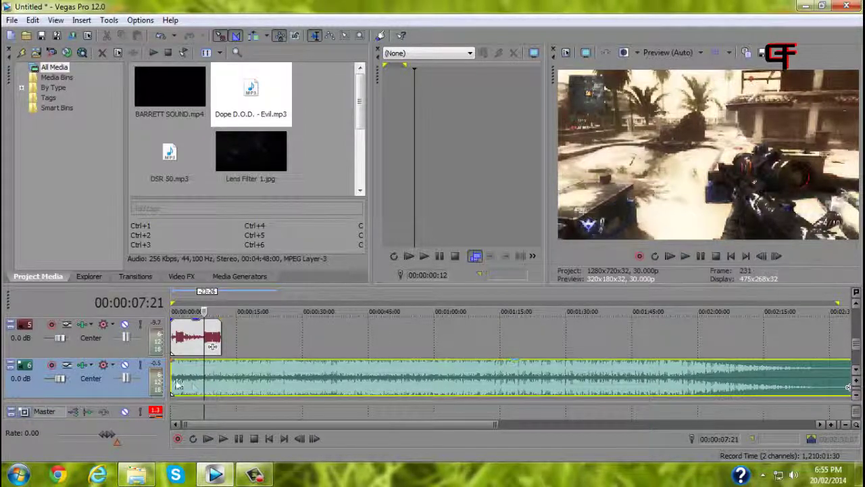
key(s)
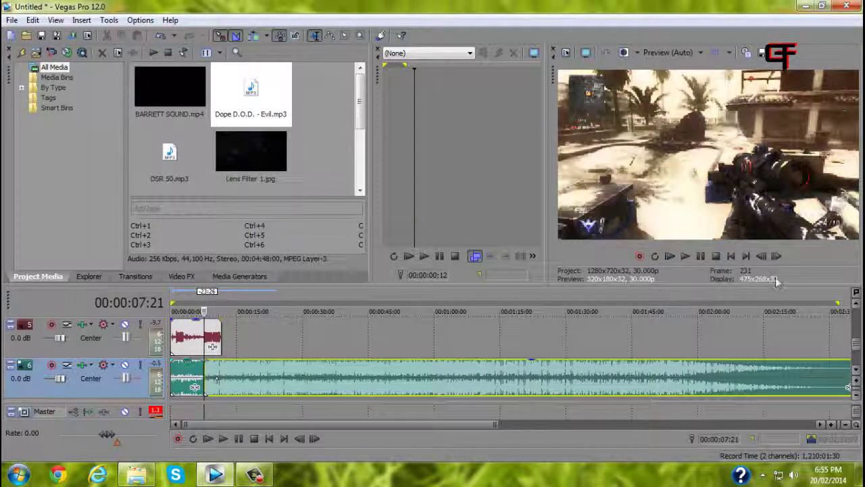
Step frame by frame to the sniper shot at 00:00:07:25 and move the second part of the song to start there
click(778, 256)
click(778, 256)
click(778, 256)
click(778, 256)
click(778, 256)
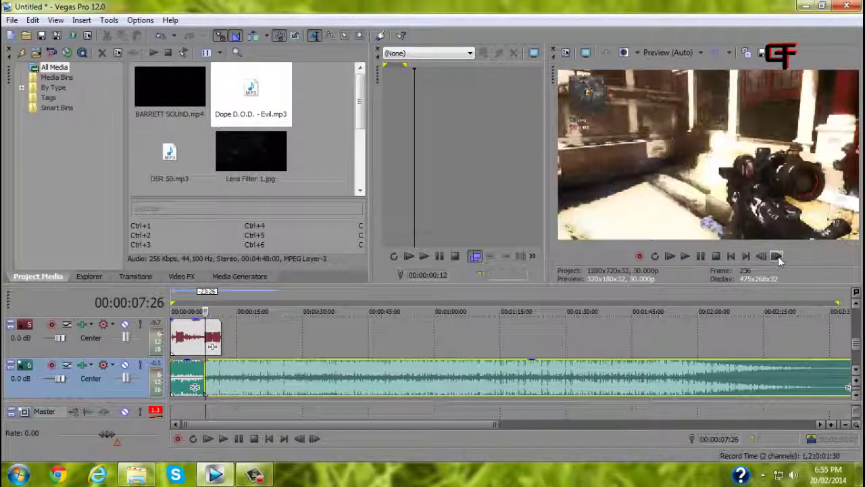
double_click(764, 256)
click(778, 257)
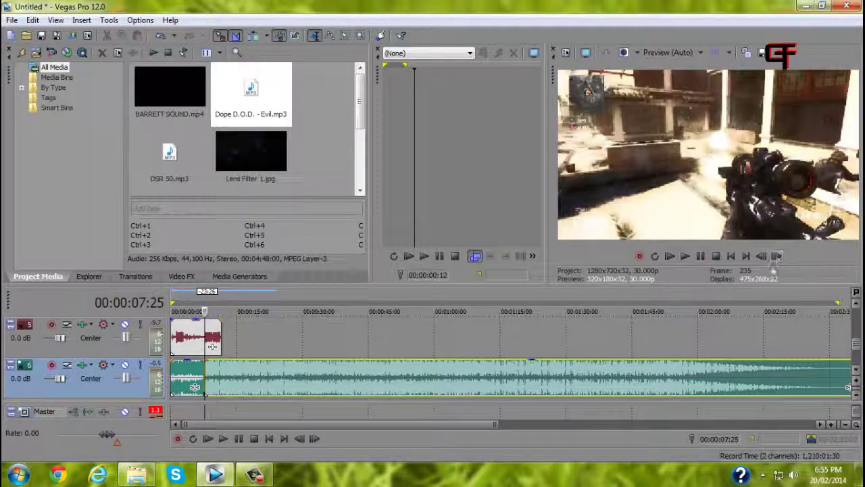
drag(259, 376, 258, 380)
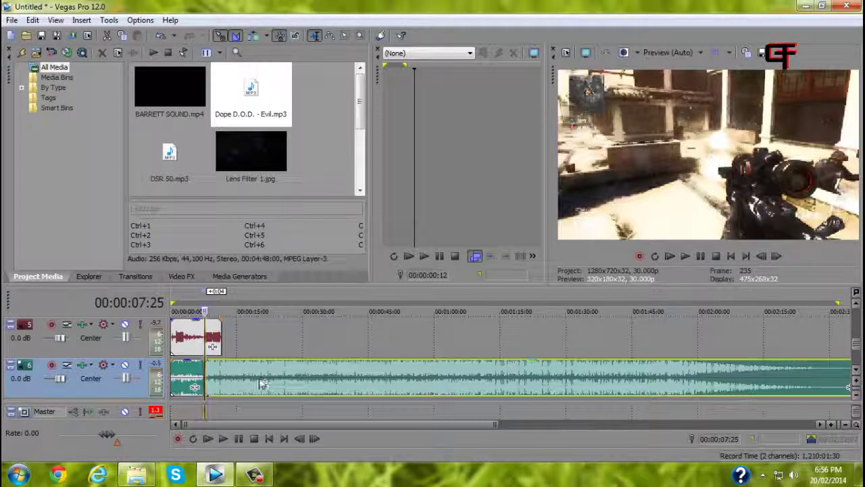
Move the first part of the song on track 6 four frames forward to close the gap before the second part
click(186, 382)
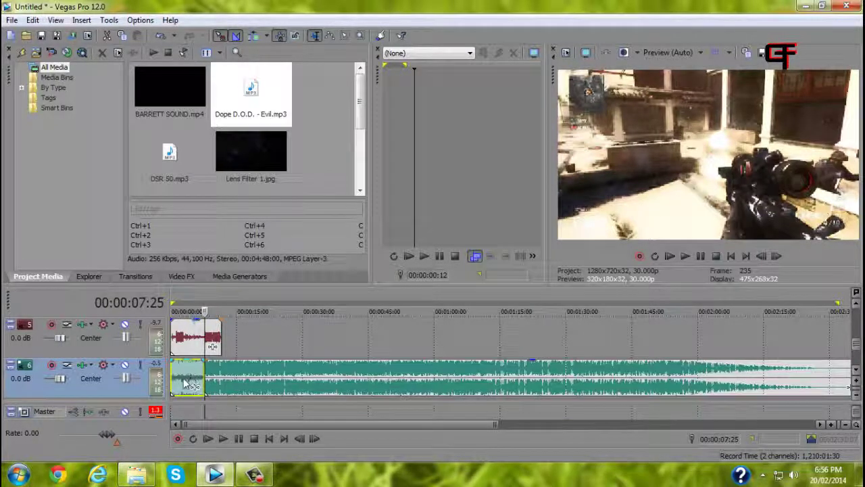
ctrl+click(210, 337)
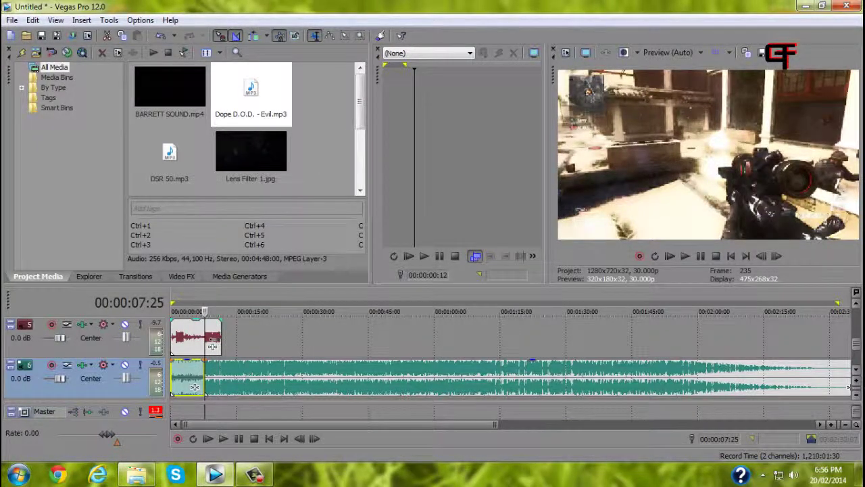
click(195, 386)
scroll(209, 389, up, 8)
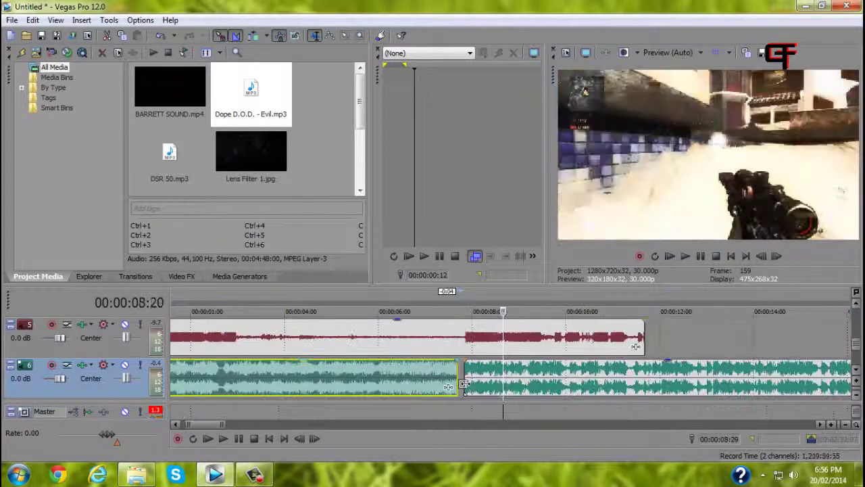
mouse_move(466, 385)
mouse_down()
mouse_move(490, 378)
mouse_move(476, 377)
mouse_up()
click(471, 383)
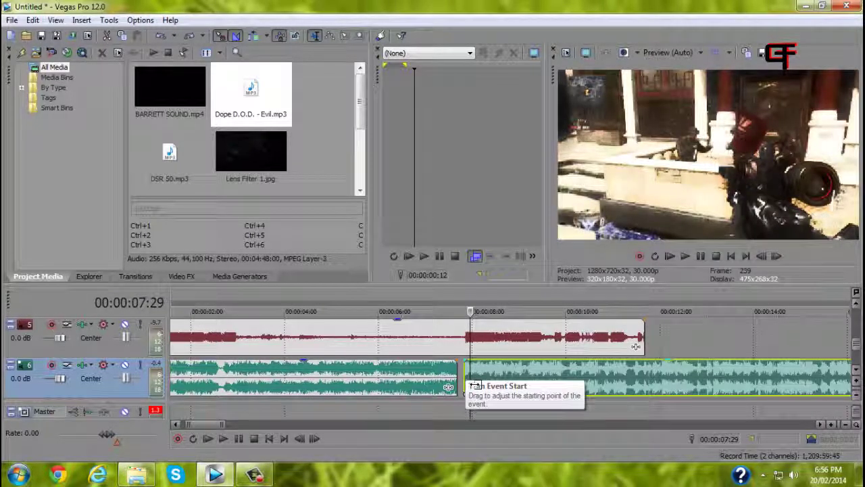
drag(425, 373, 431, 374)
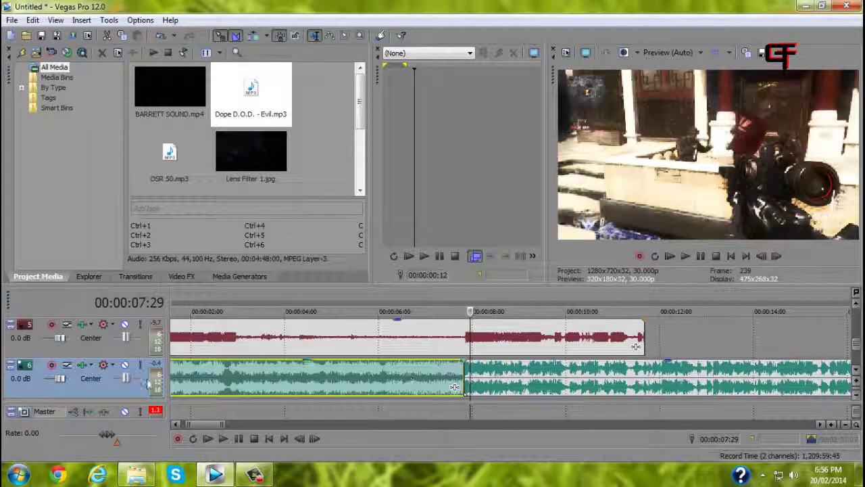
Extend the song's first part back to the timeline start and give it a fade-in ending at about 00:00:01:09
drag(194, 425, 186, 424)
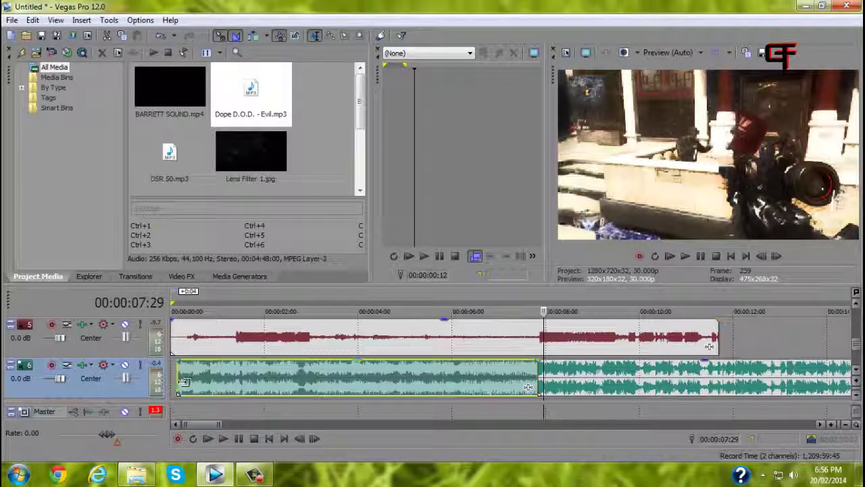
drag(184, 382, 211, 372)
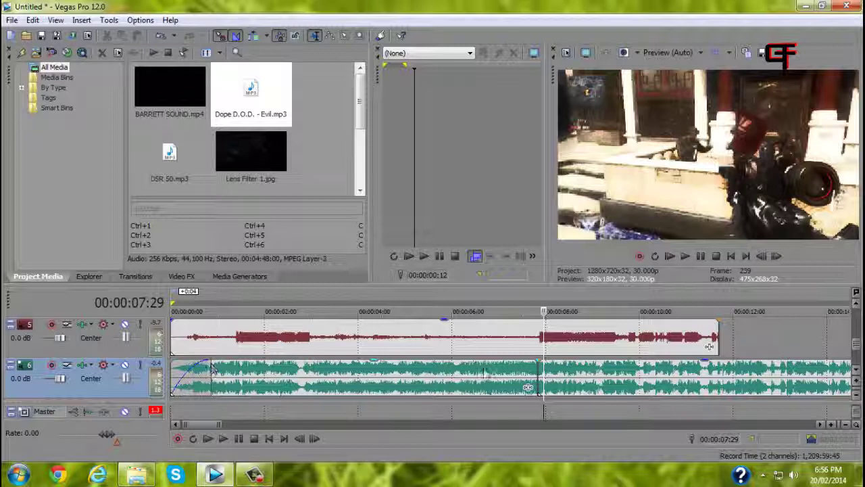
click(231, 373)
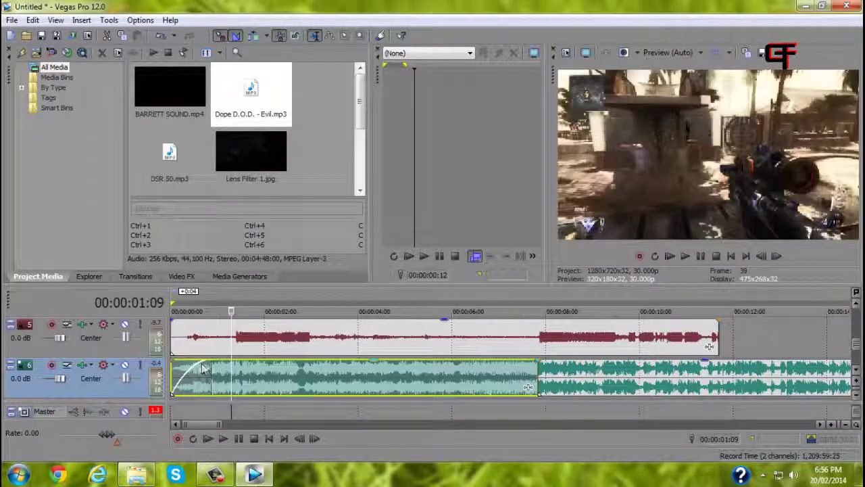
drag(220, 374, 230, 374)
Play the edit from the start past the sniper shot to check the music sync
scroll(289, 372, down, 3)
scroll(290, 372, down, 2)
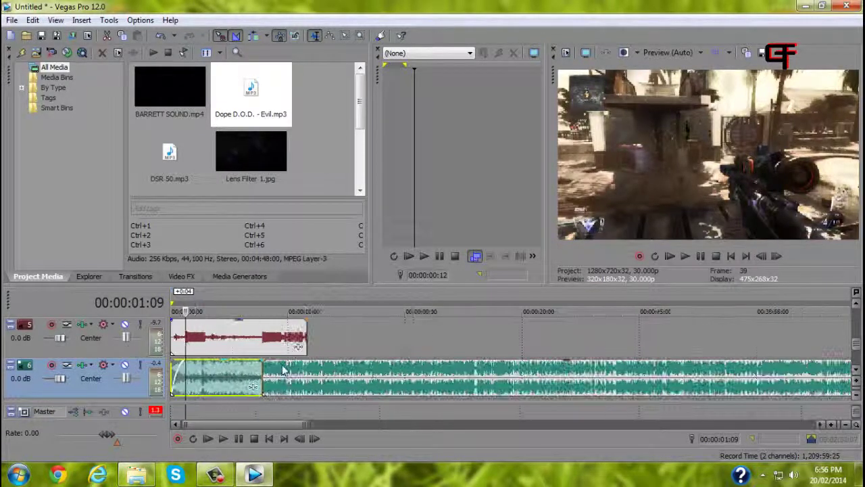
click(175, 299)
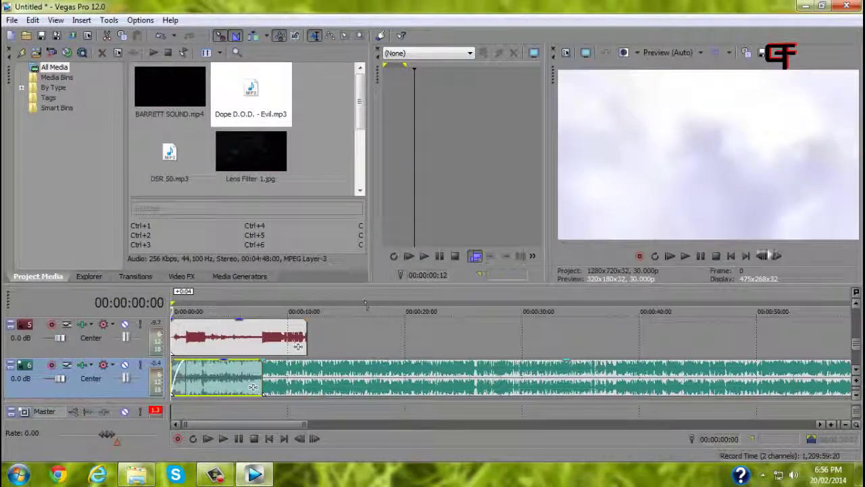
click(685, 257)
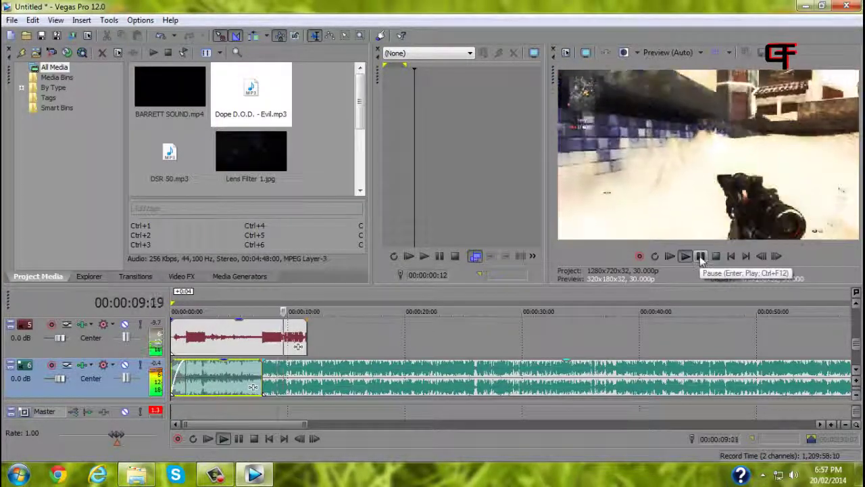
click(699, 257)
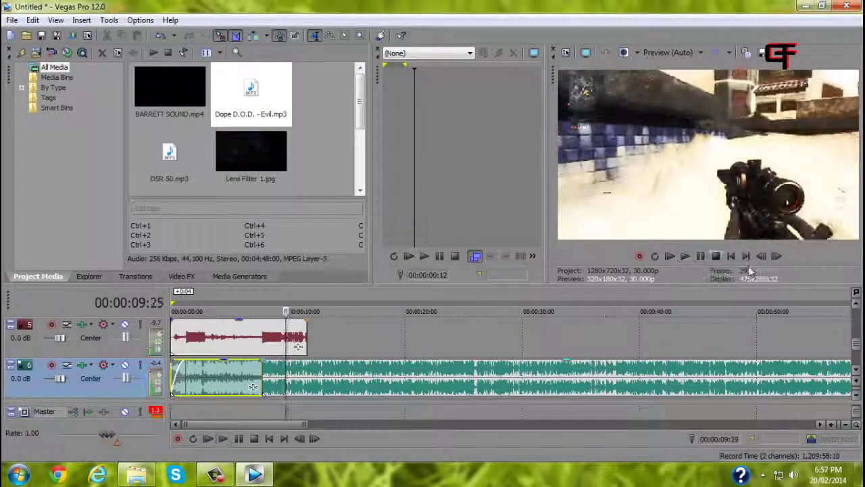
scroll(727, 332, down, 1)
scroll(727, 333, down, 2)
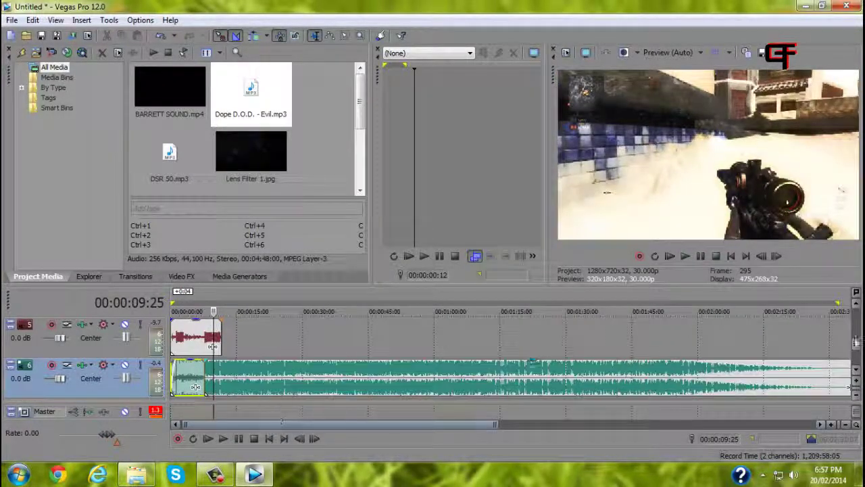
drag(855, 348, 856, 353)
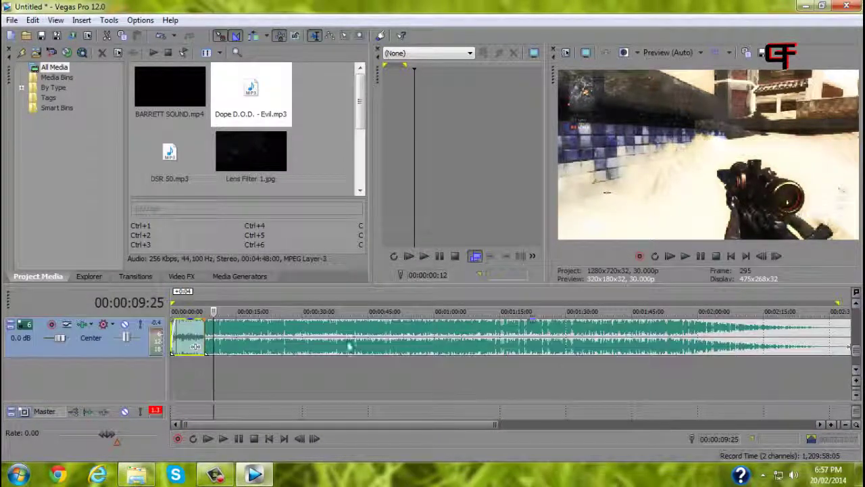
key(ctrl+z)
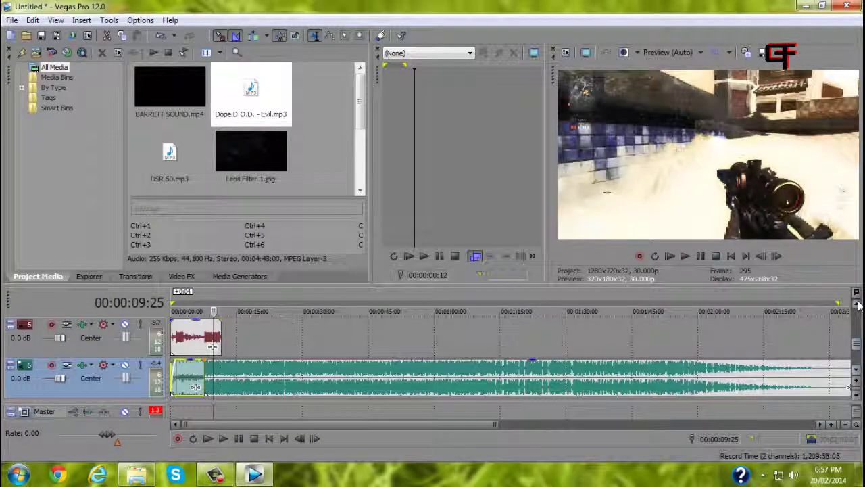
click(857, 305)
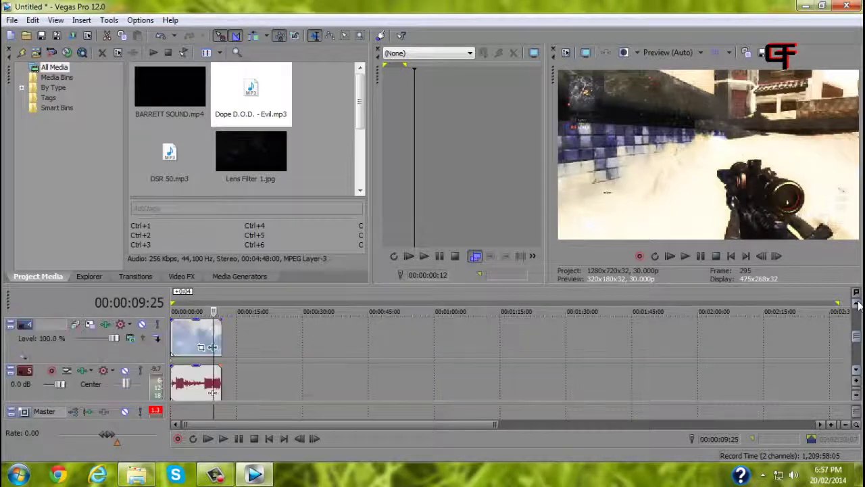
click(856, 370)
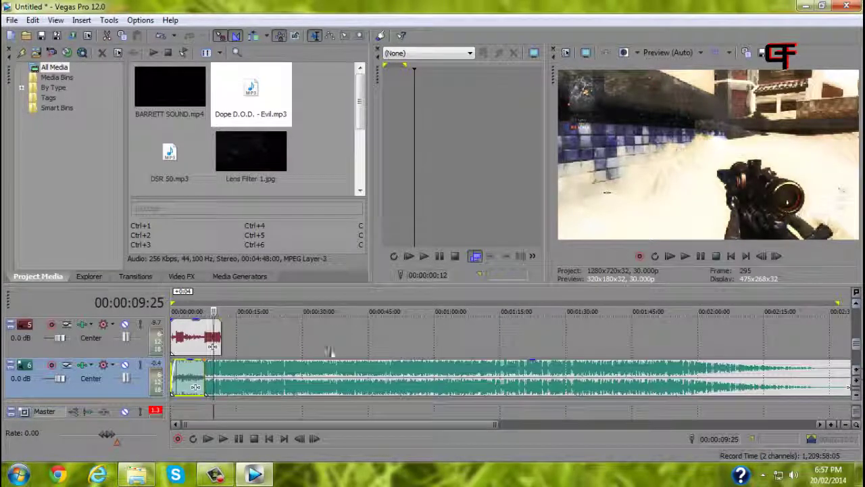
Find the exact frame of the sniper shot and split the gameplay clip on track 4 with its track 5 audio at 00:00:07:25
drag(223, 346, 204, 346)
click(857, 304)
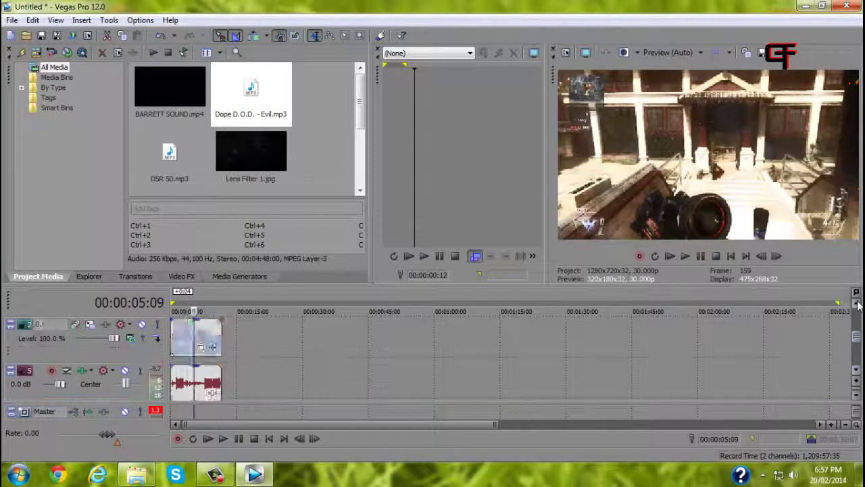
click(857, 303)
click(856, 304)
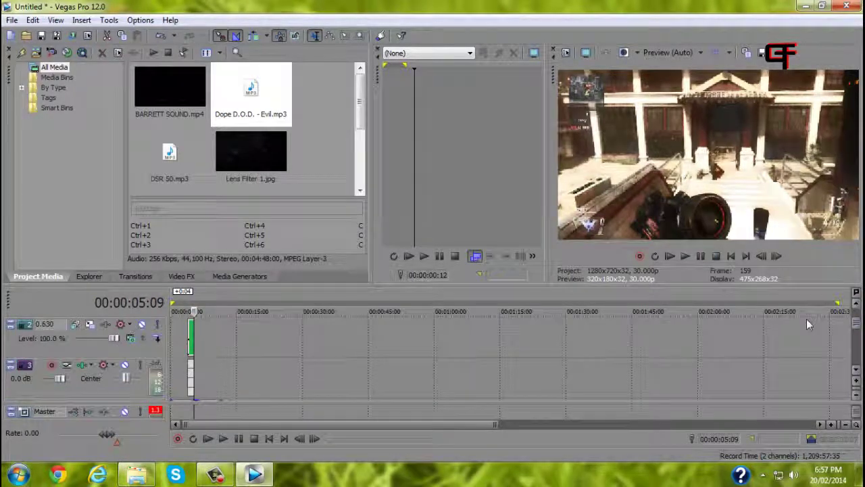
click(856, 377)
click(776, 257)
click(776, 258)
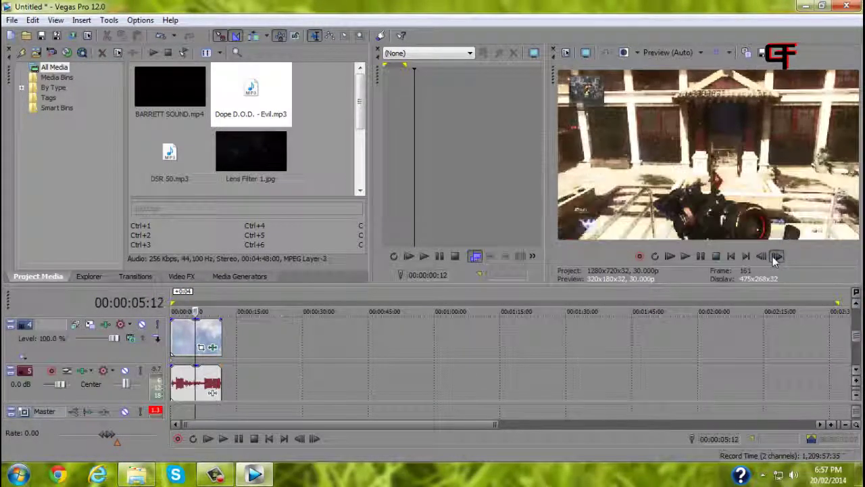
click(776, 258)
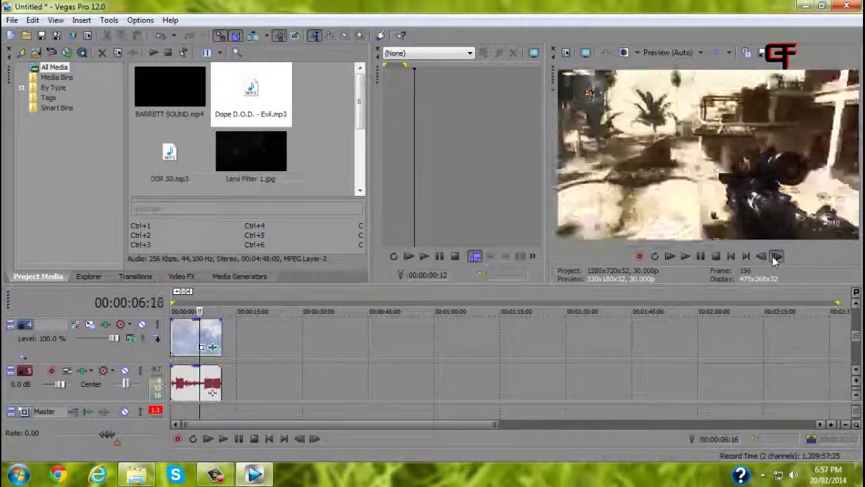
click(776, 257)
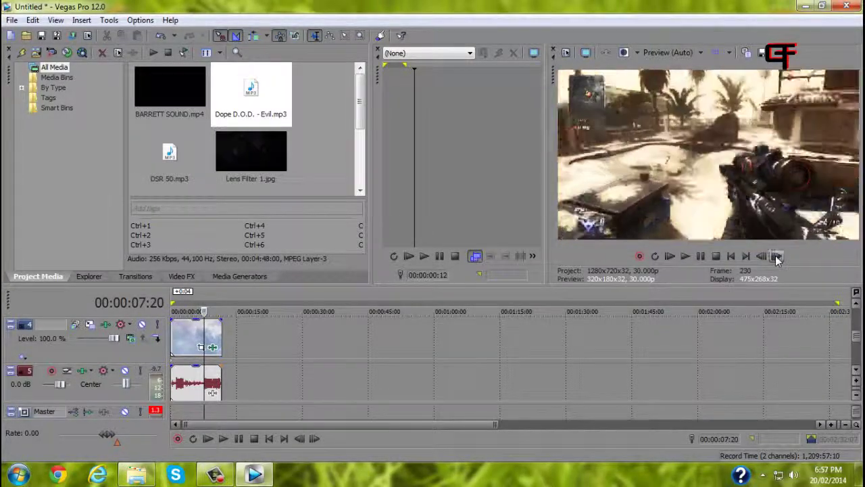
click(764, 257)
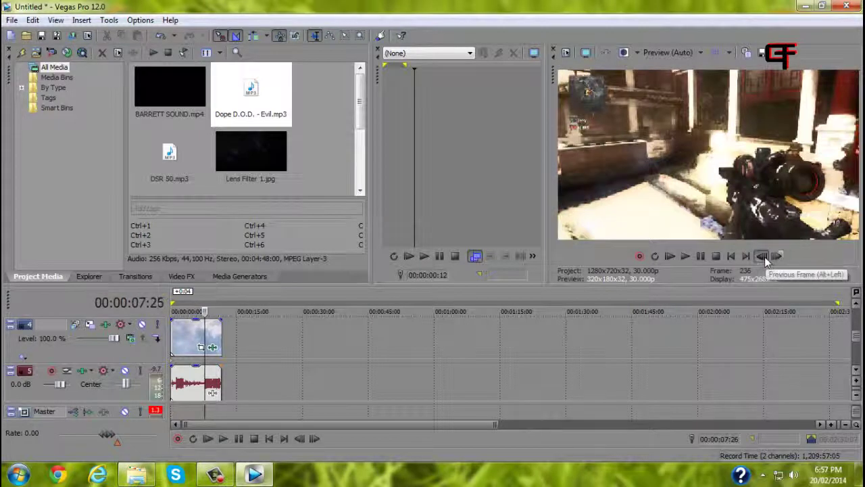
click(765, 256)
click(776, 259)
click(762, 257)
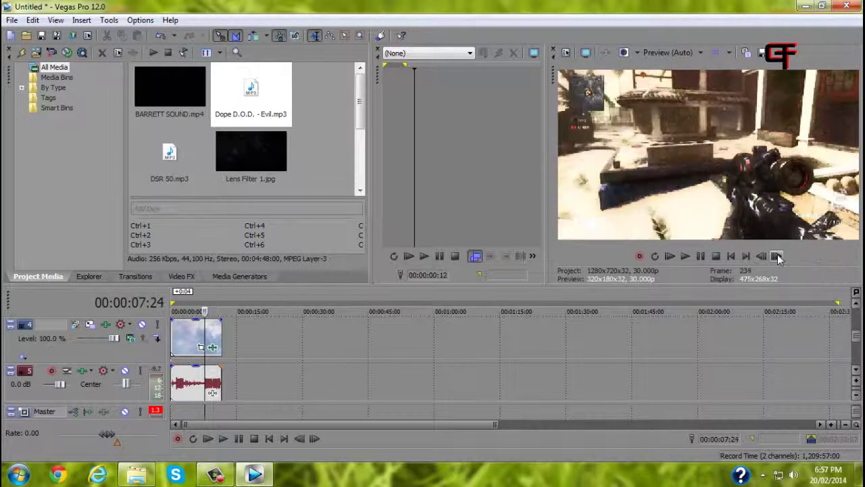
click(776, 257)
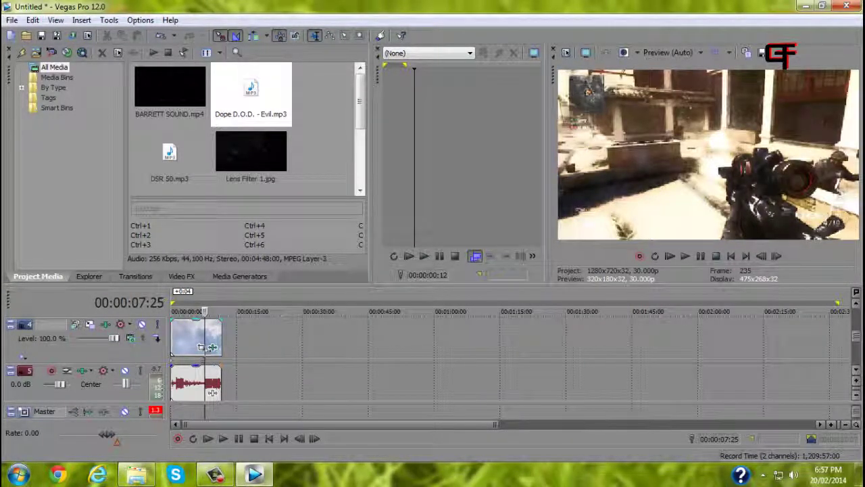
click(206, 343)
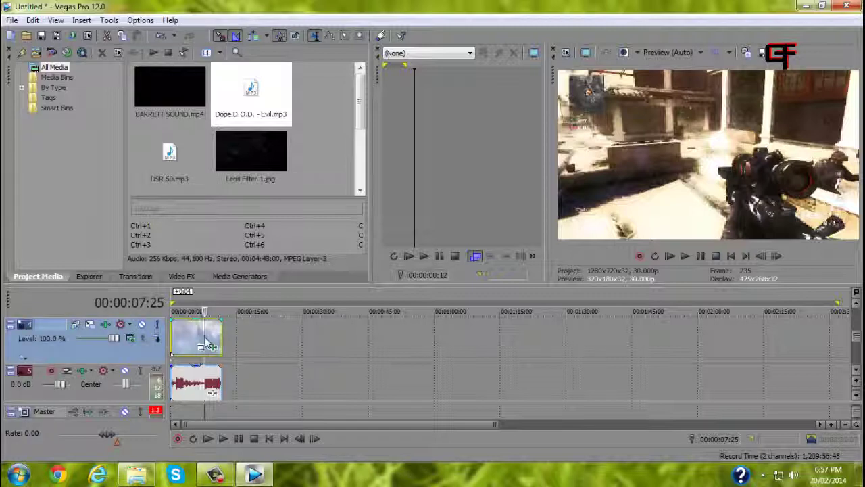
key(s)
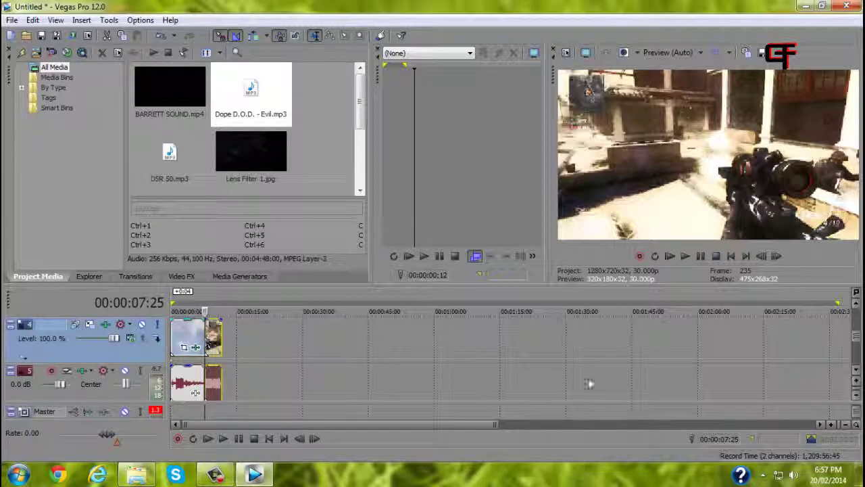
Go through the frames of the sniper shot one by one and split the clip at 00:00:08:01
click(776, 257)
click(777, 257)
click(777, 257)
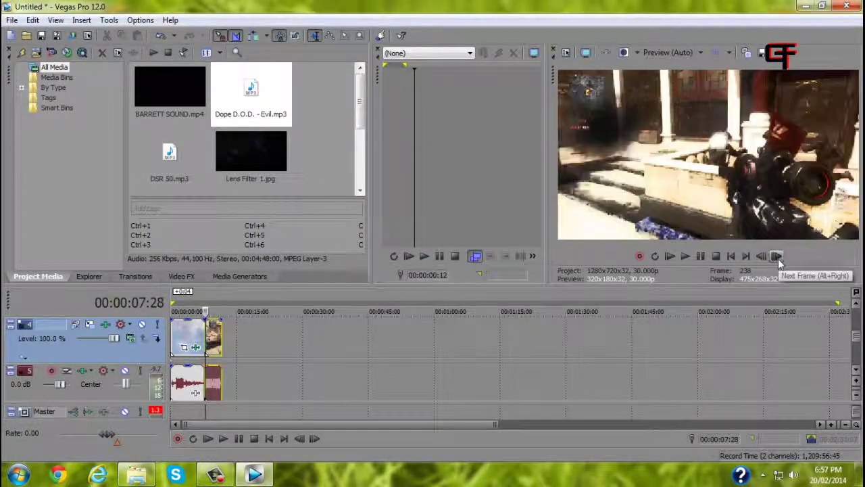
key(alt+Left)
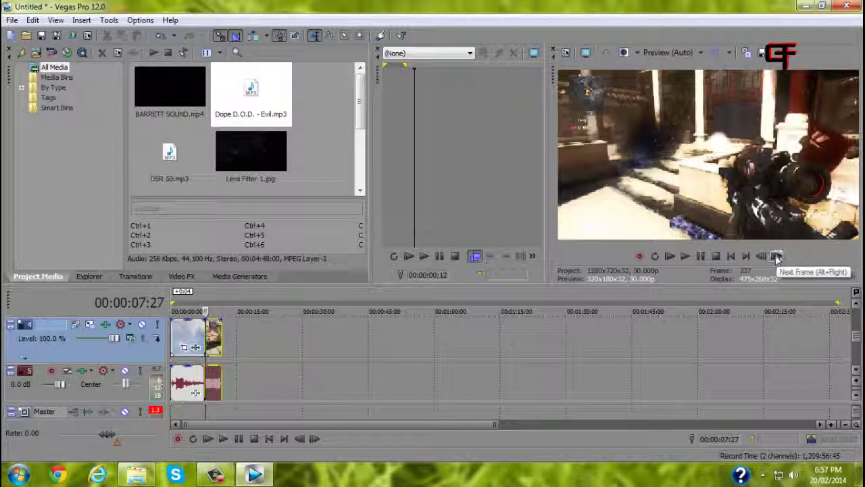
click(776, 257)
click(777, 256)
click(777, 257)
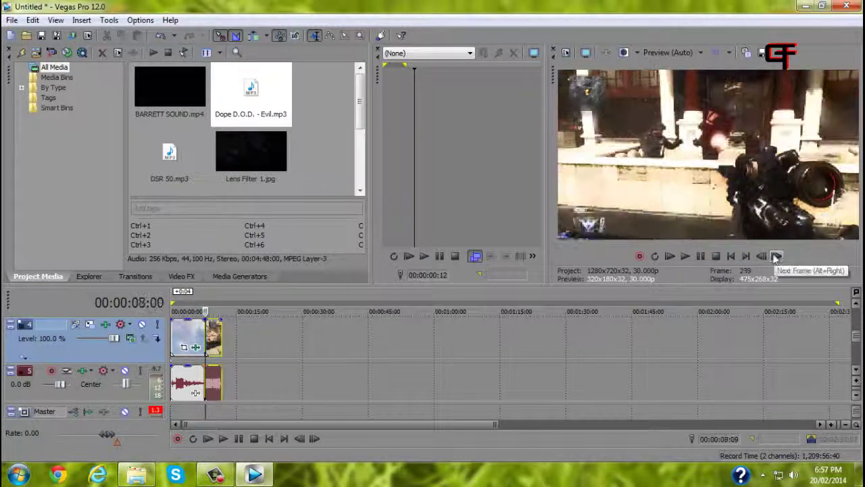
click(775, 257)
click(774, 257)
click(774, 257)
click(774, 257)
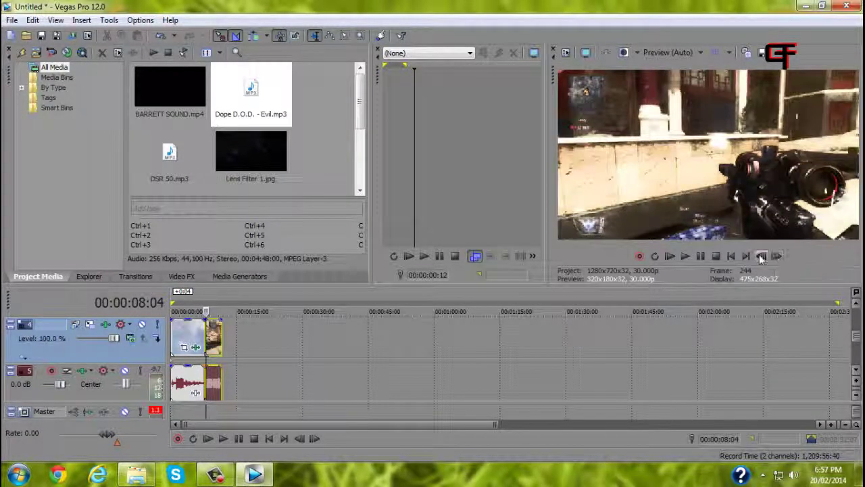
click(761, 257)
click(761, 258)
click(761, 257)
click(762, 257)
click(777, 256)
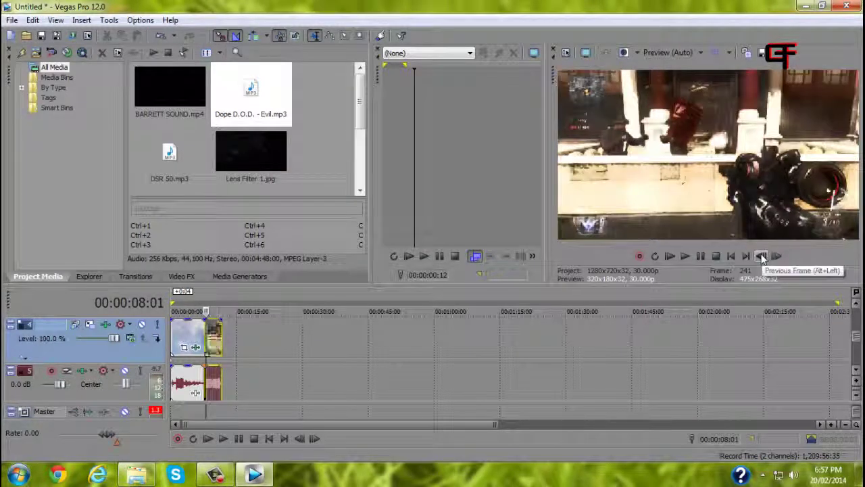
Examine the frames following the 00:00:08:01 split one at a time, up to 00:00:08:29
double_click(777, 257)
double_click(776, 257)
click(776, 257)
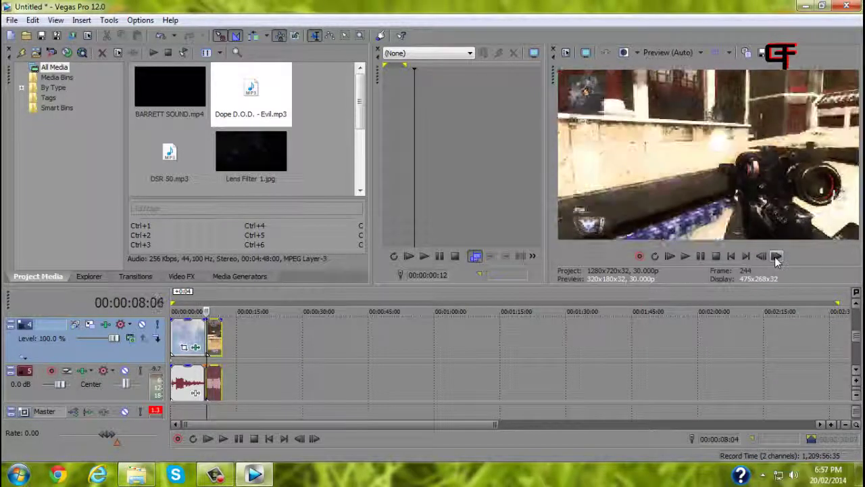
double_click(777, 256)
double_click(777, 257)
click(777, 257)
triple_click(776, 257)
triple_click(777, 256)
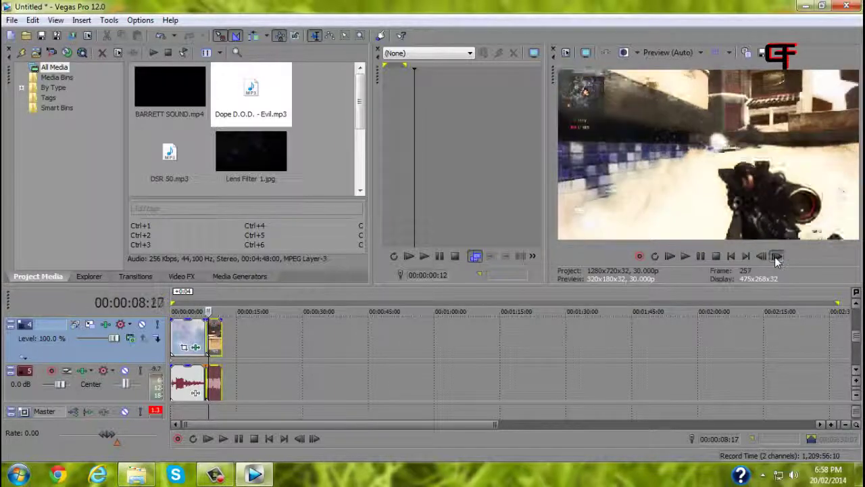
triple_click(777, 257)
triple_click(777, 257)
double_click(776, 257)
double_click(777, 257)
click(777, 257)
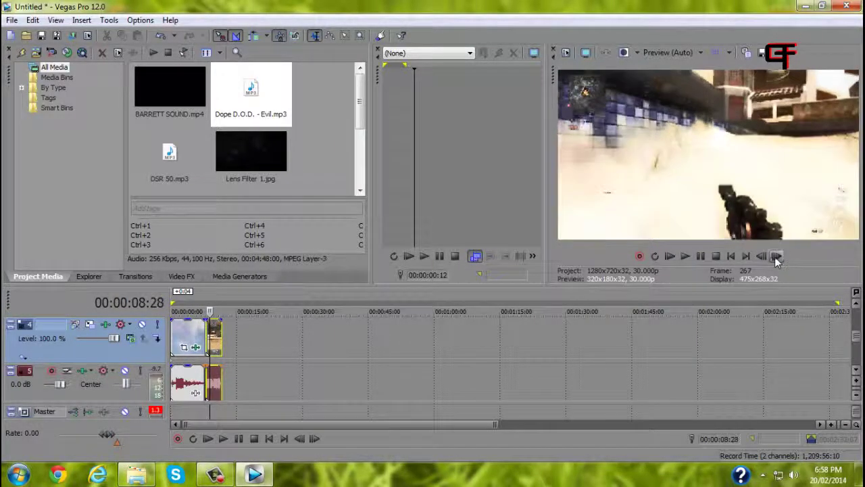
click(777, 257)
Preview the short segment starting at the split at 00:00:07:25
scroll(198, 341, up, 12)
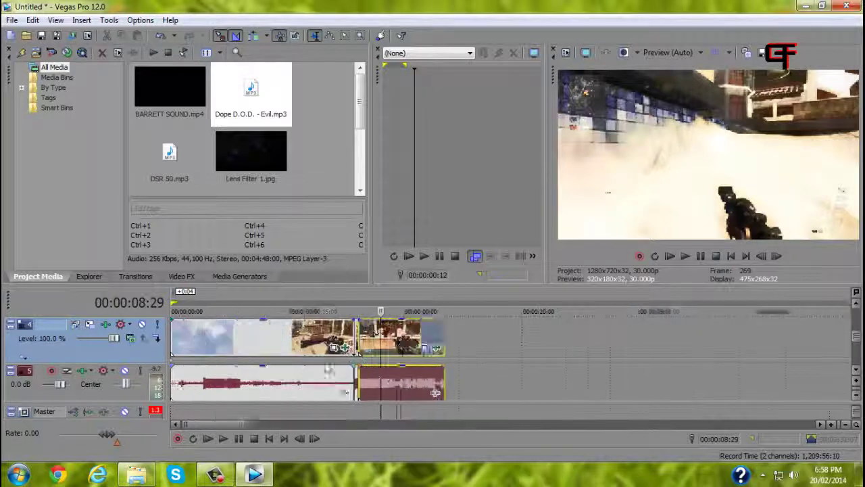
scroll(348, 342, up, 1)
scroll(327, 343, up, 1)
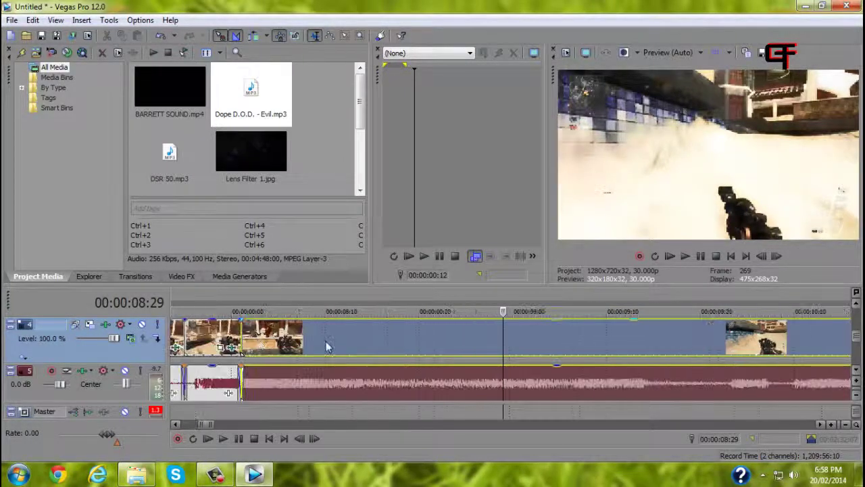
scroll(327, 344, down, 2)
drag(206, 425, 201, 428)
click(477, 300)
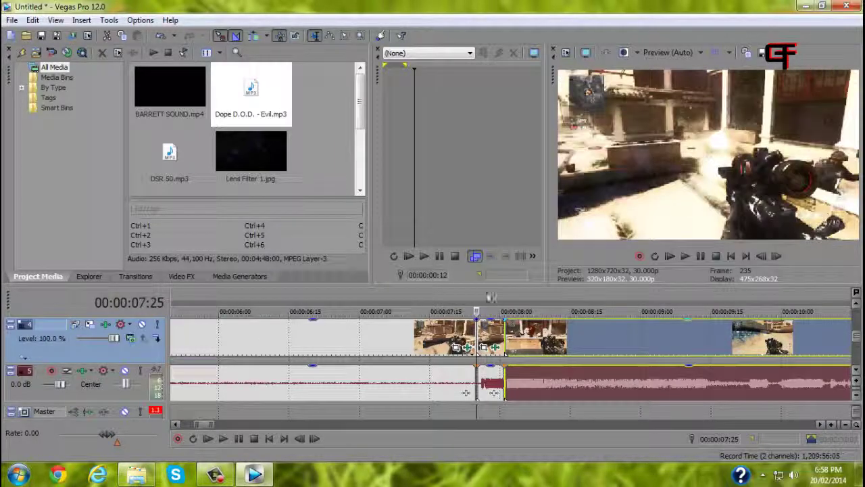
click(686, 256)
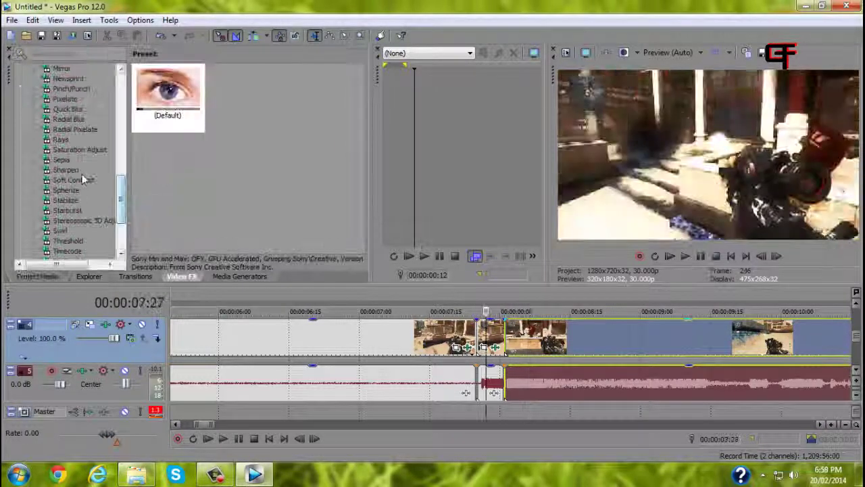
Apply the default Starburst video effect to the short clip between 00:00:07:25 and 00:00:08:01
click(75, 174)
key(Down)
key(Down)
key(Down)
key(Down)
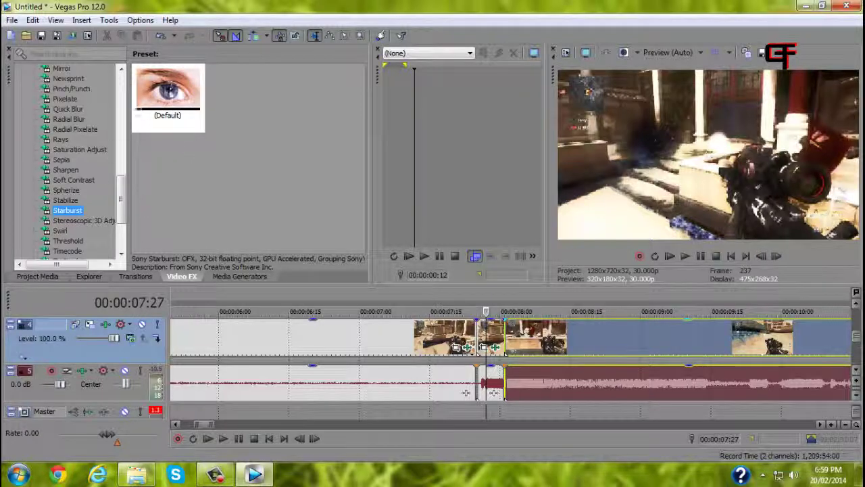
drag(164, 118, 488, 343)
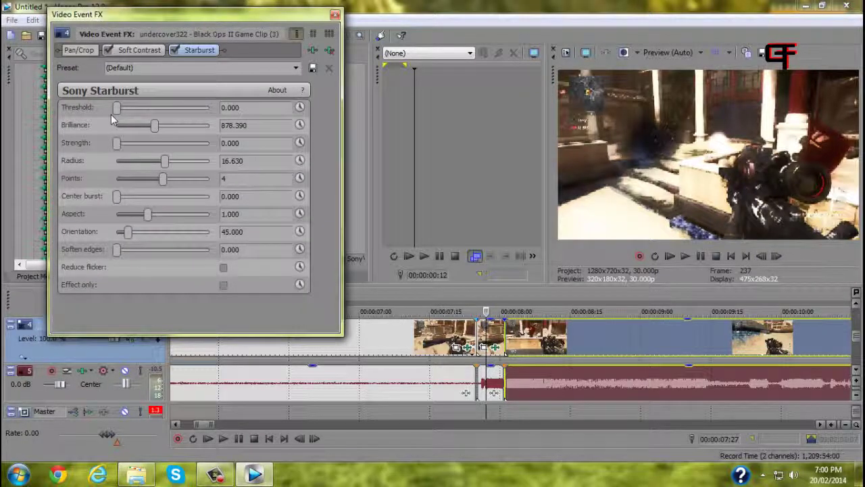
Set the Starburst threshold to 87.755, strength to 14.286 and radius to 15.905
drag(117, 142, 131, 145)
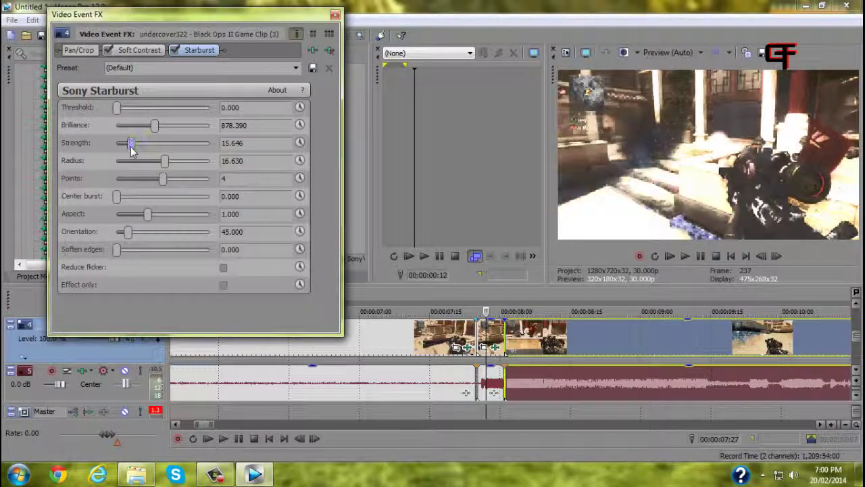
drag(119, 111, 201, 124)
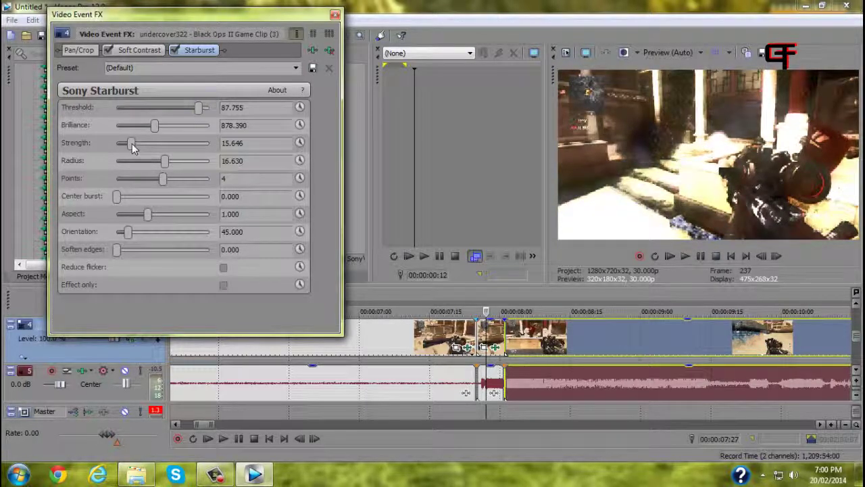
drag(132, 143, 162, 180)
Set the Starburst soften edges to 8.163, try other center burst and points values but return them to 0 and 4, and close the effect settings
drag(117, 198, 158, 199)
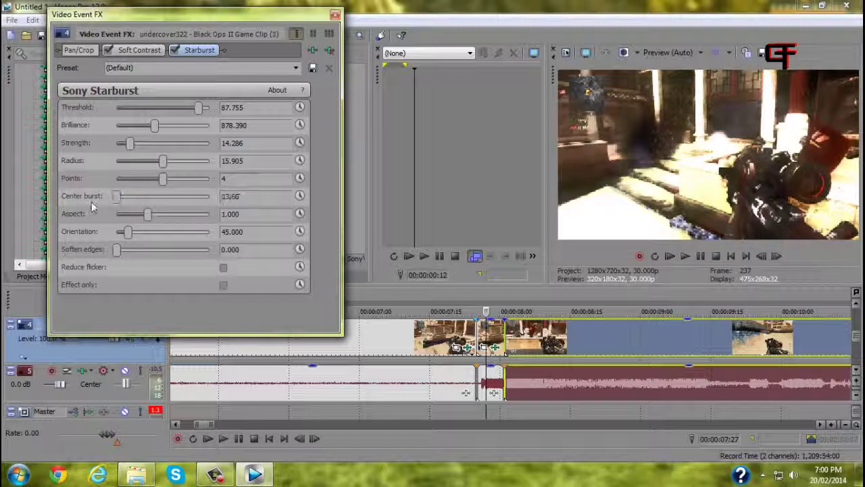
drag(117, 249, 233, 248)
drag(173, 264, 94, 266)
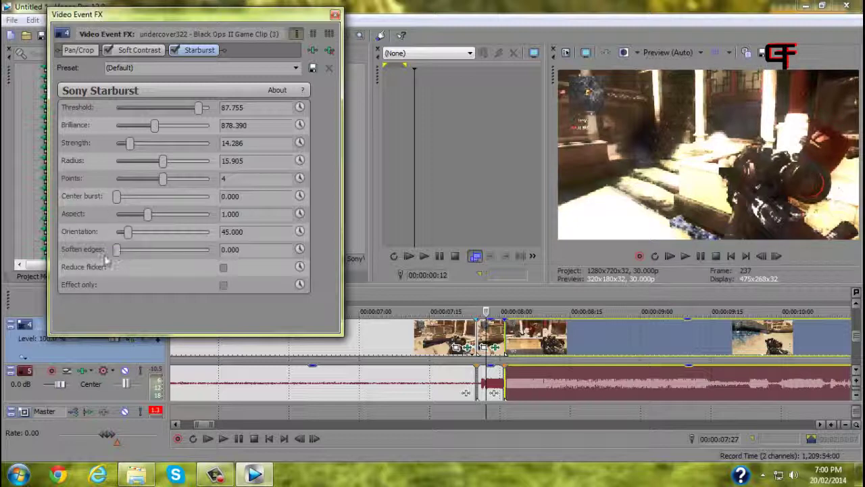
drag(117, 251, 126, 255)
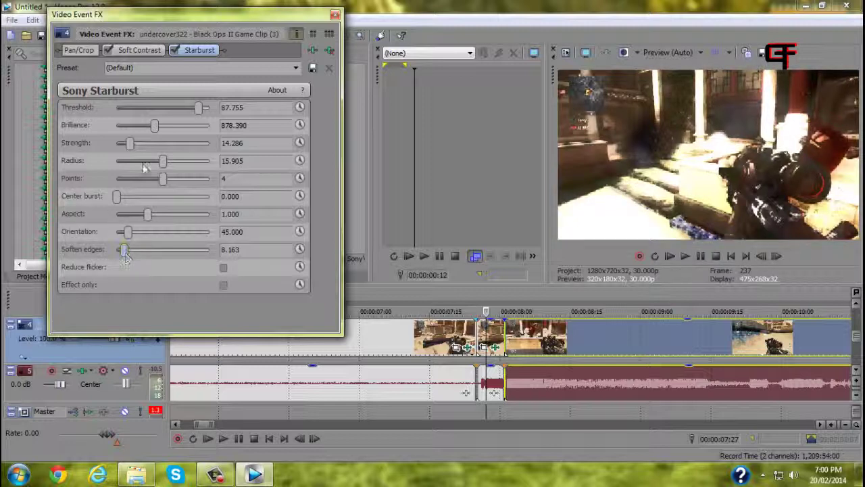
drag(163, 180, 2, 182)
drag(169, 194, 377, 193)
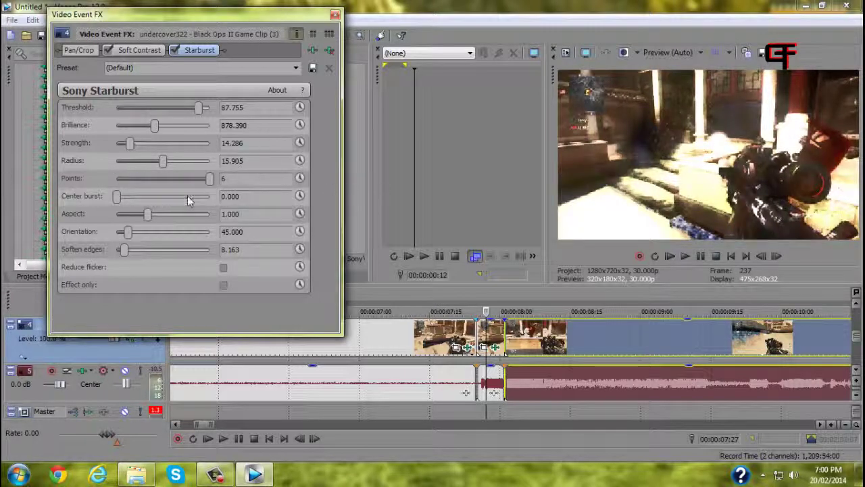
drag(209, 181, 166, 188)
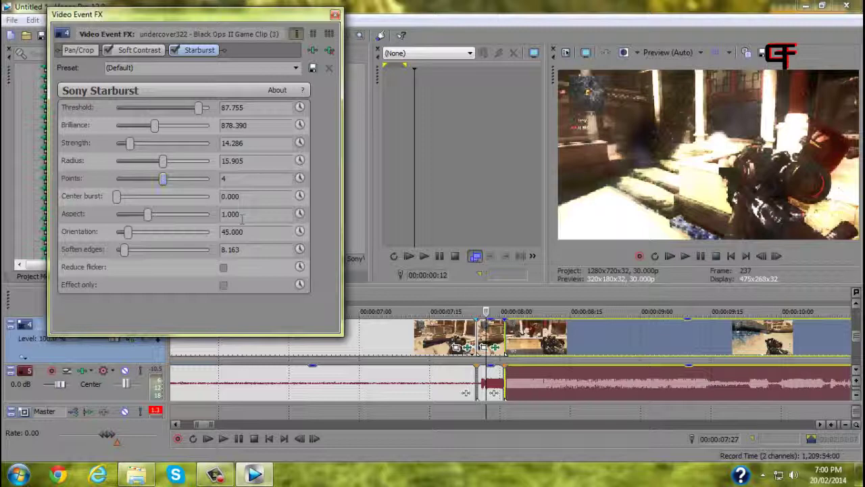
click(334, 15)
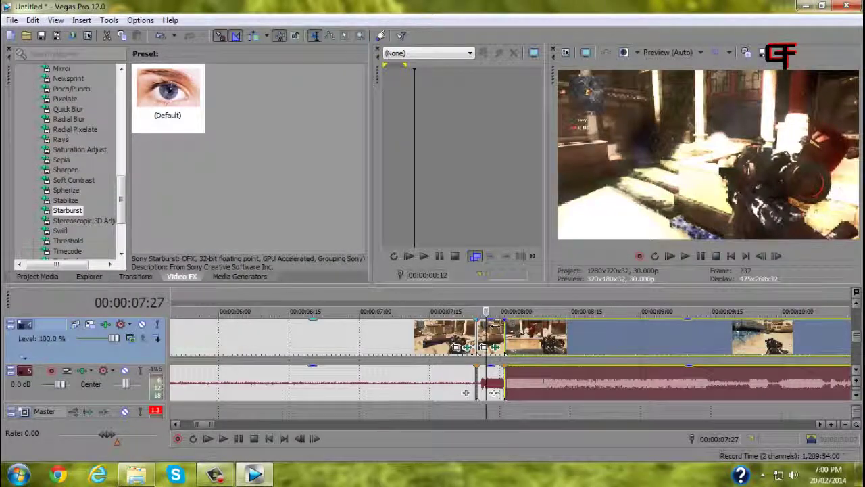
Play back the short Starburst clip twice, starting shortly before the split at 00:00:07:25
click(444, 334)
click(685, 255)
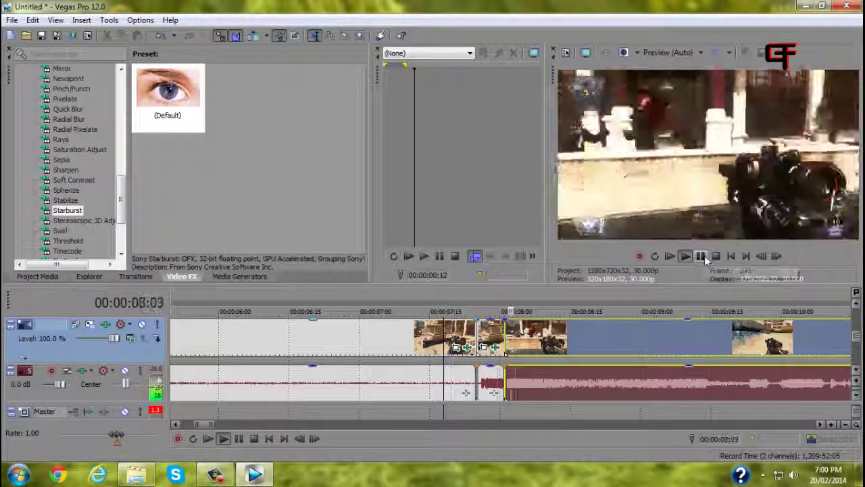
click(700, 256)
click(480, 301)
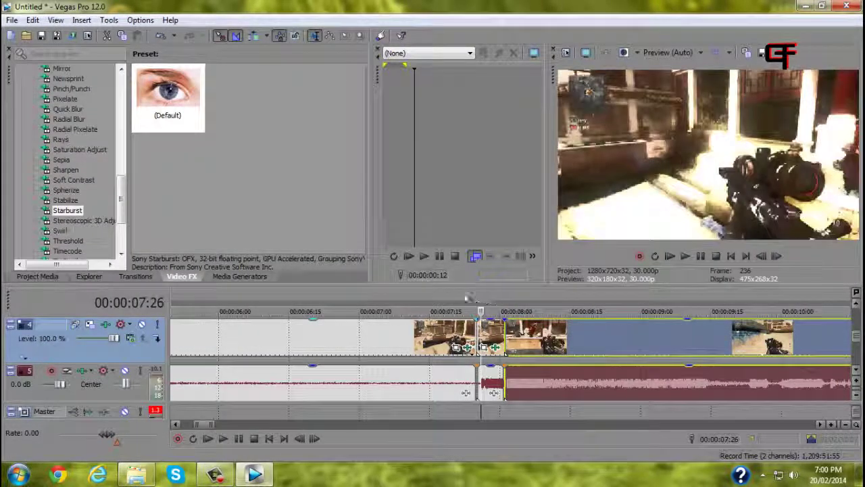
click(458, 301)
click(685, 255)
click(700, 255)
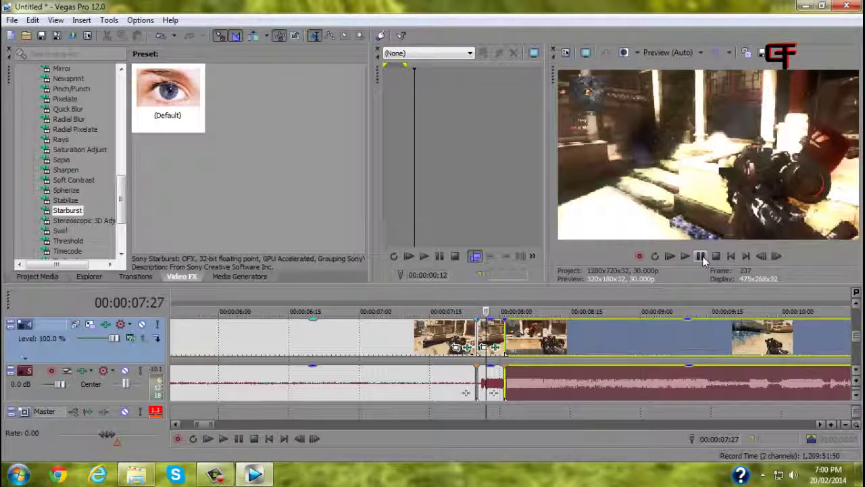
Examine the presets of the remaining video effects, from Swirl through White Balance
scroll(75, 169, down, 3)
click(61, 139)
click(68, 150)
click(67, 160)
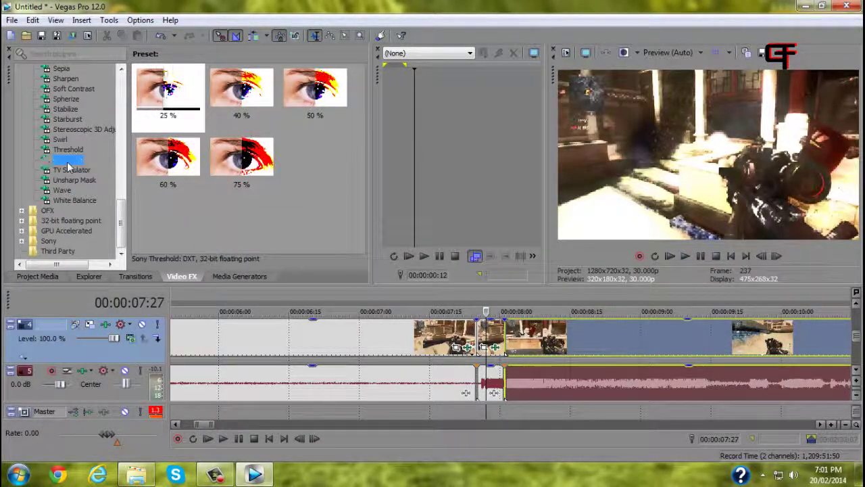
click(71, 170)
click(76, 180)
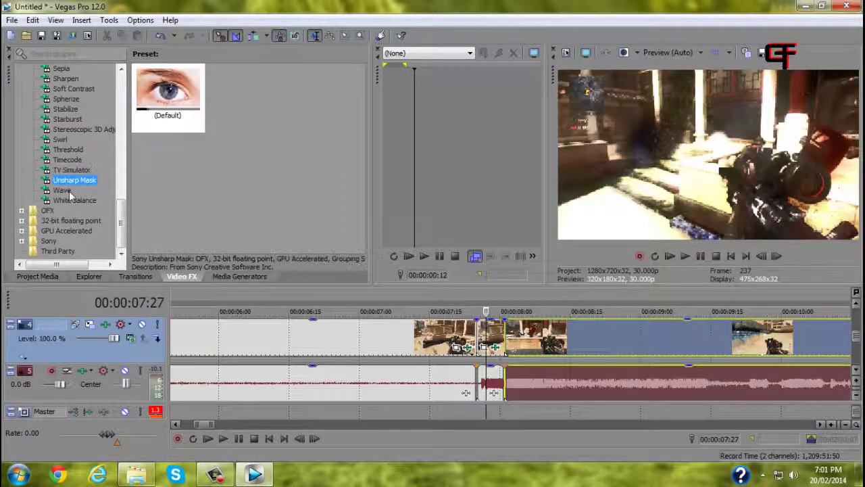
click(71, 200)
click(64, 190)
click(75, 179)
click(77, 170)
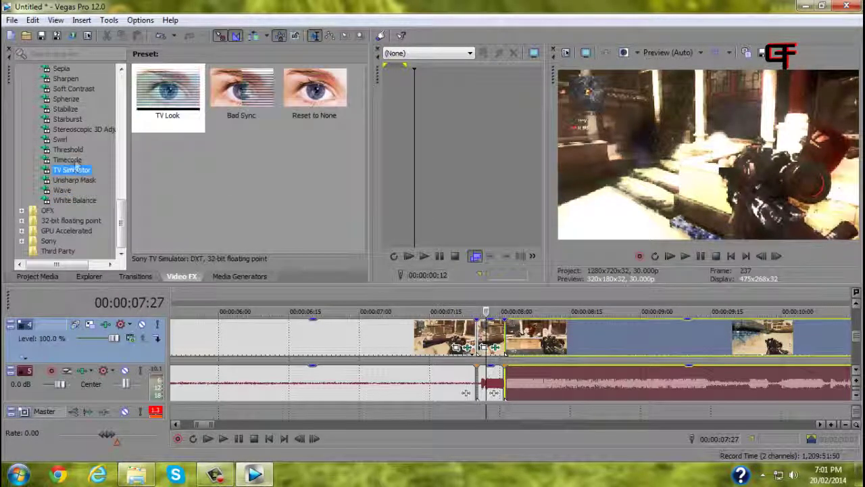
Play the earlier part of the first clip from 00:00:03:24 and split it at 00:00:05:18
click(463, 312)
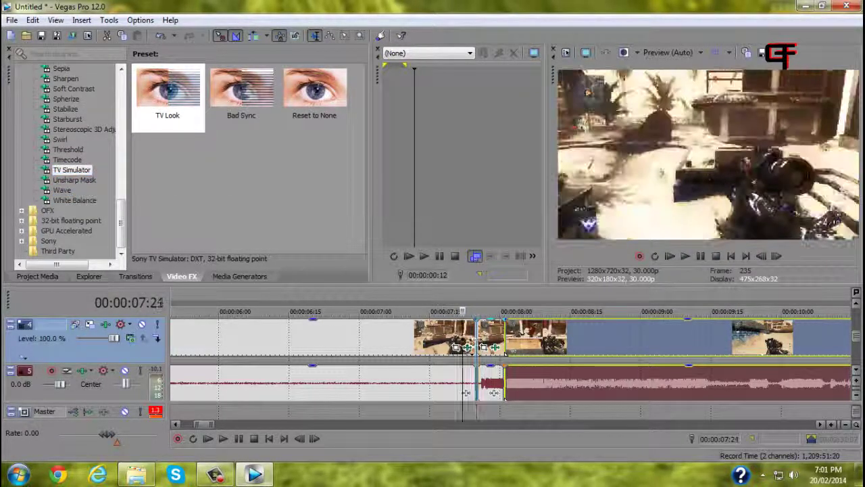
mouse_move(462, 351)
mouse_down()
mouse_move(169, 350)
mouse_move(489, 351)
mouse_move(474, 351)
mouse_up()
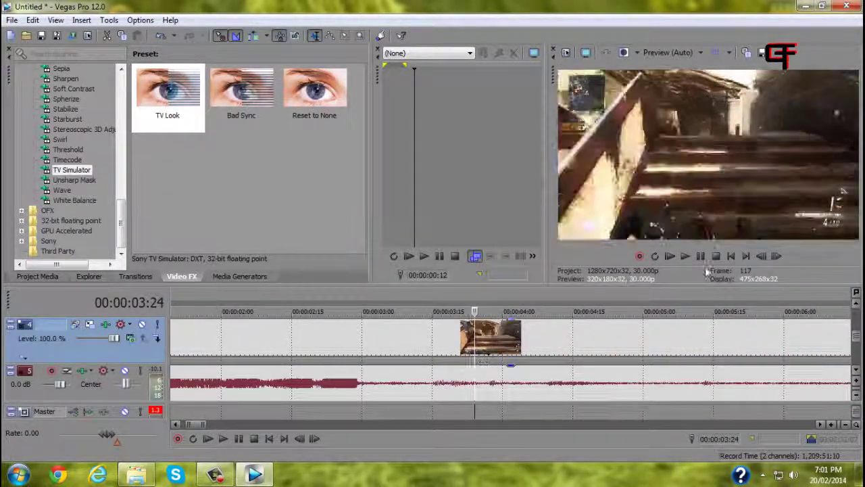
key(space)
click(697, 257)
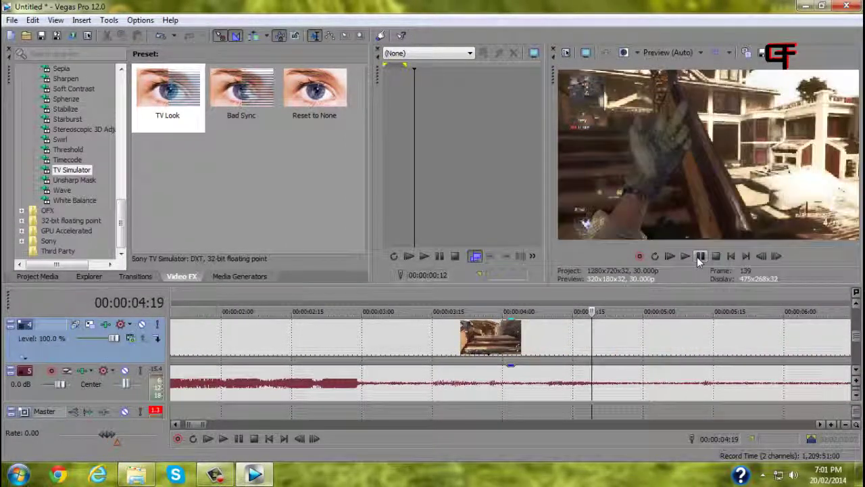
click(693, 257)
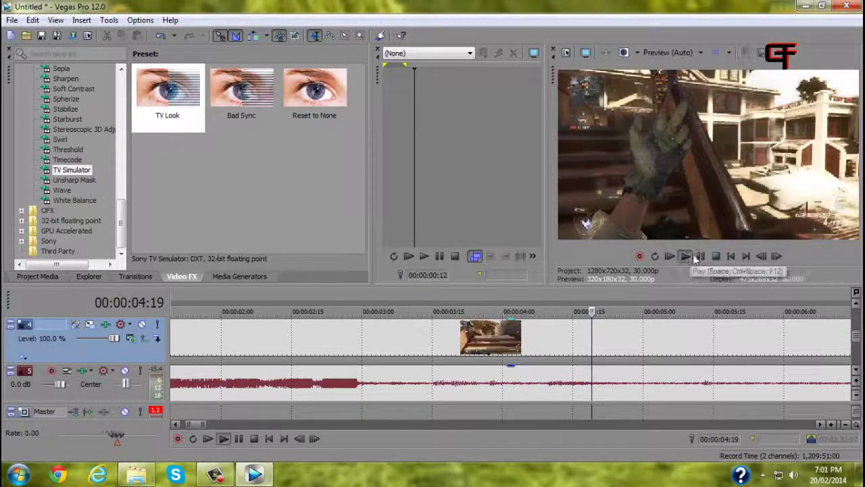
click(700, 257)
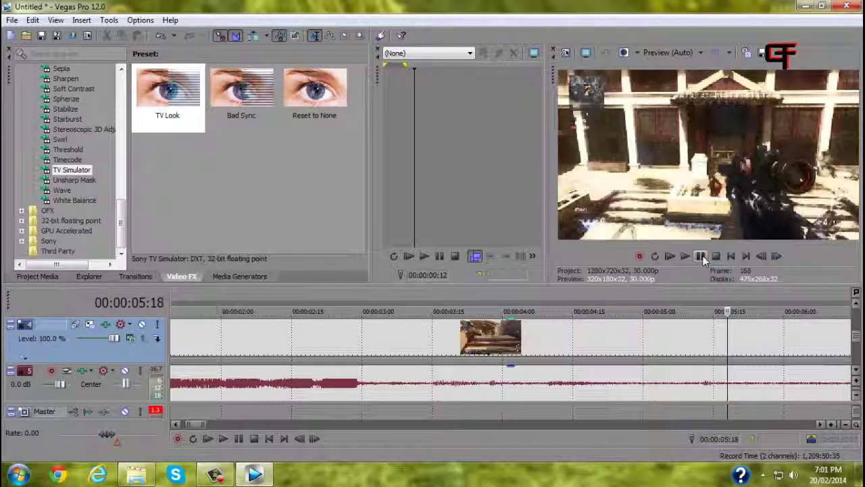
click(736, 351)
key(s)
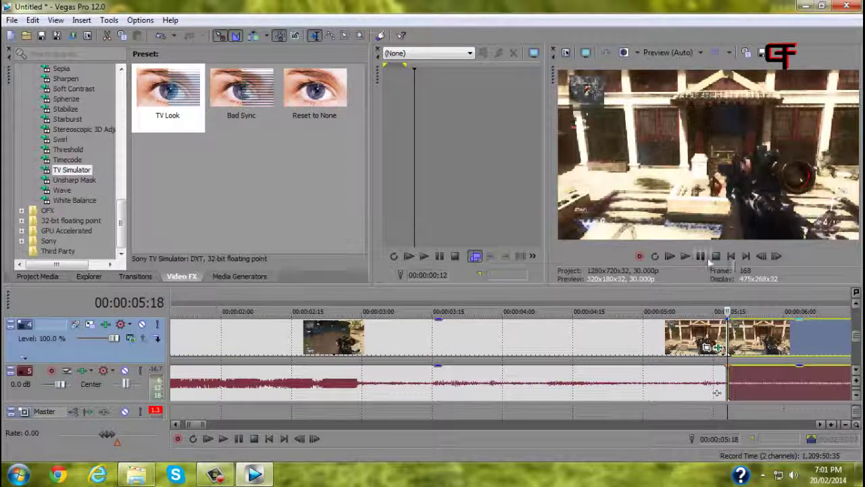
Play the clip that starts at the 00:00:05:18 split through 00:00:07:26, and replay its beginning
click(686, 257)
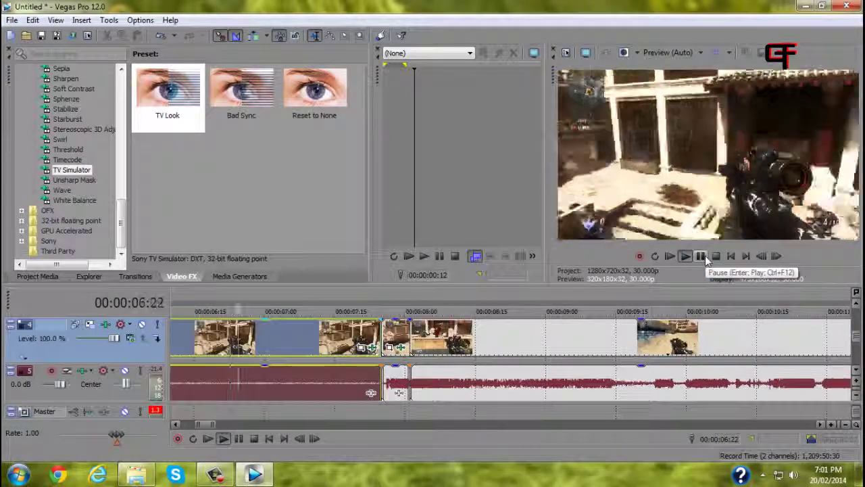
click(701, 256)
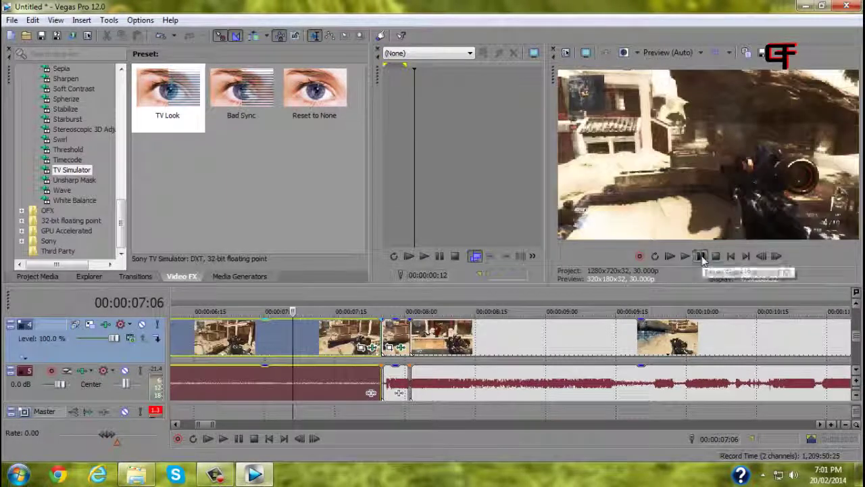
click(702, 256)
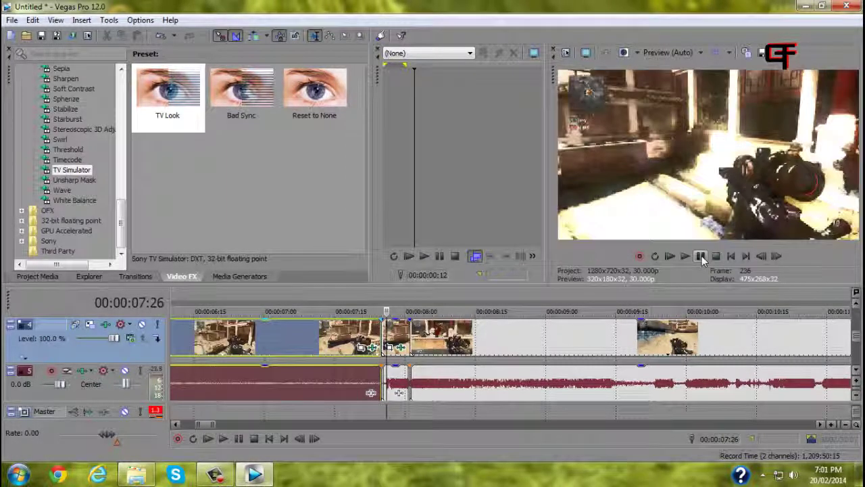
drag(386, 311, 289, 377)
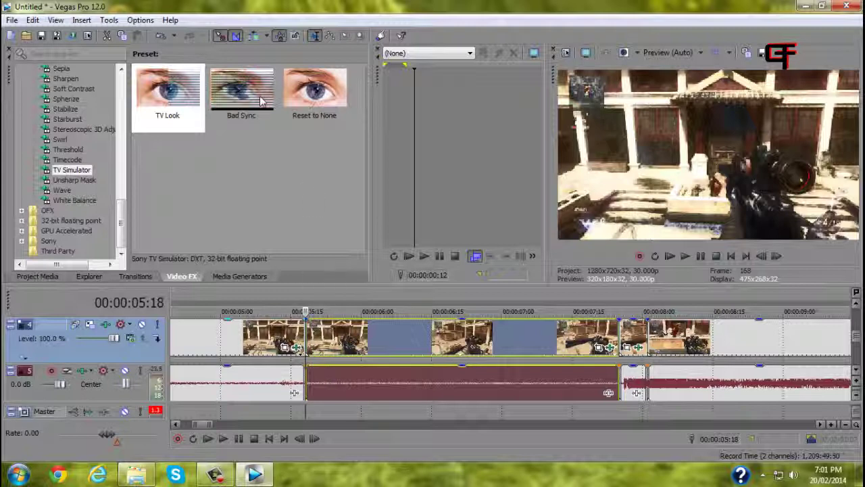
click(286, 297)
click(669, 257)
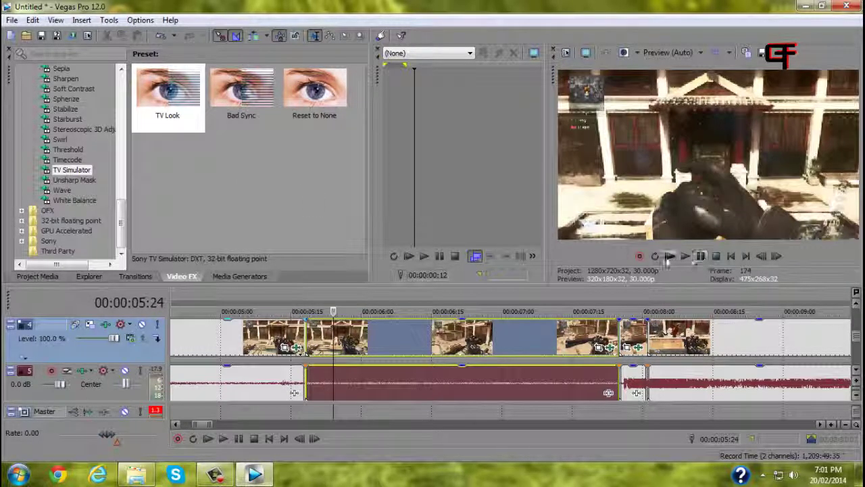
key(space)
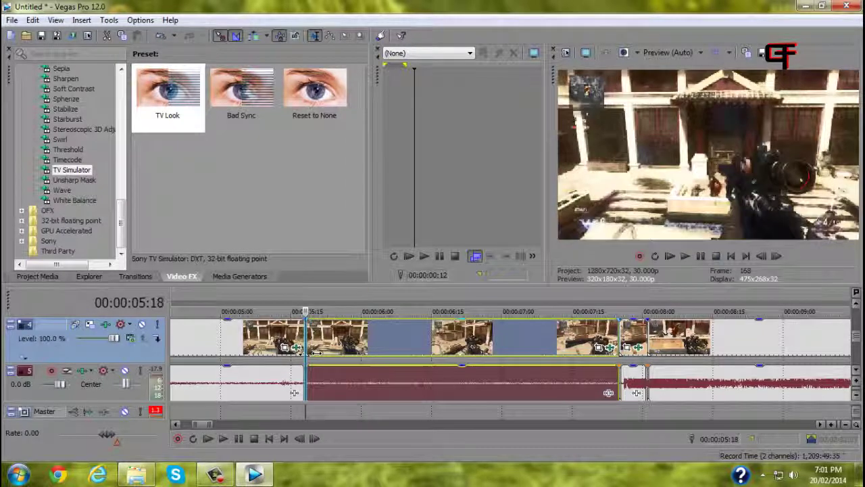
Apply the TV Simulator effect with the Bad Sync preset to the clip between 00:00:05:18 and 00:00:07:25
click(241, 94)
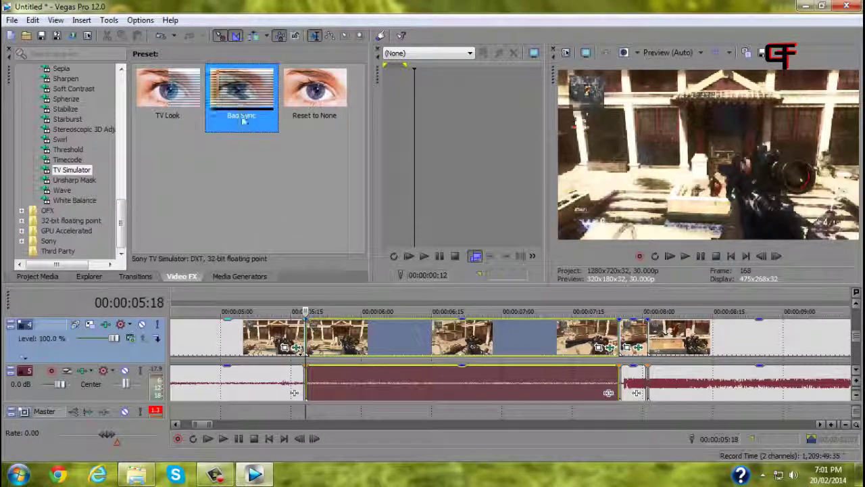
click(86, 170)
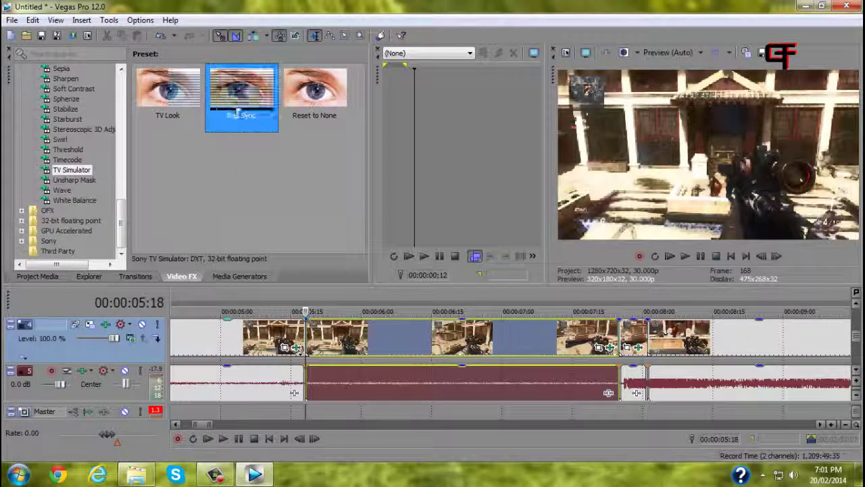
drag(341, 310, 346, 336)
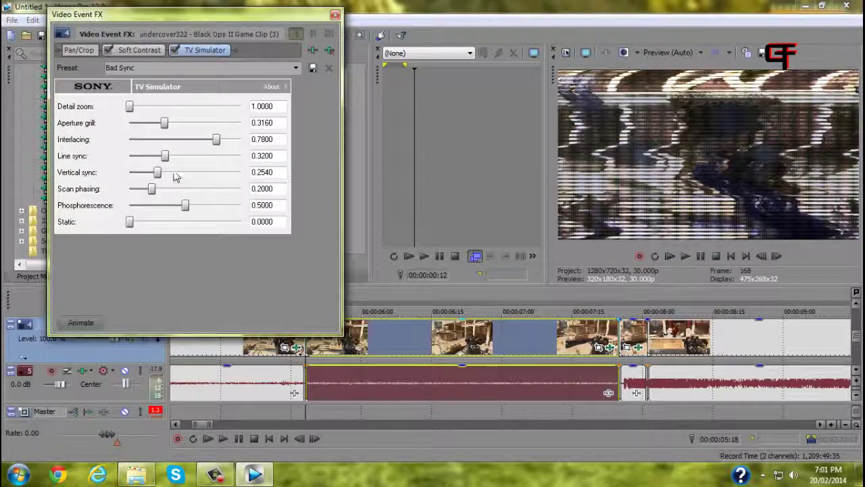
Set the TV Simulator aperture grill to 0, line sync to 1 and vertical sync to 1, and preview the clip
drag(165, 126, 91, 128)
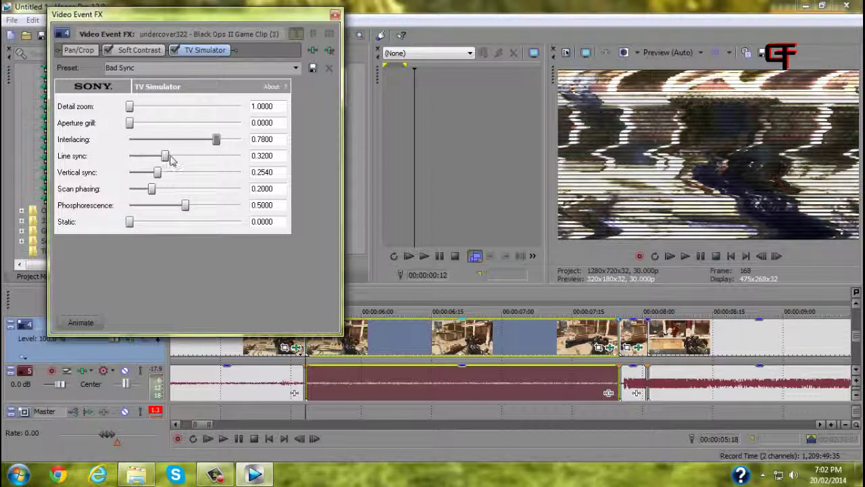
drag(165, 155, 267, 169)
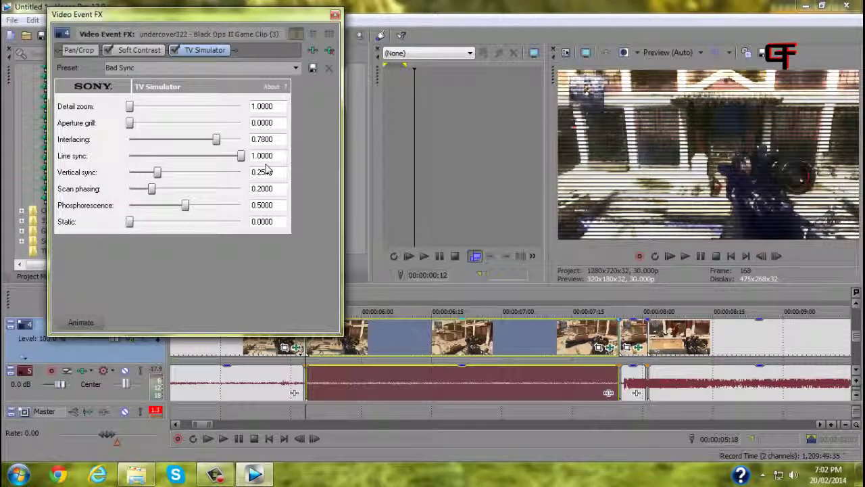
drag(165, 172, 249, 177)
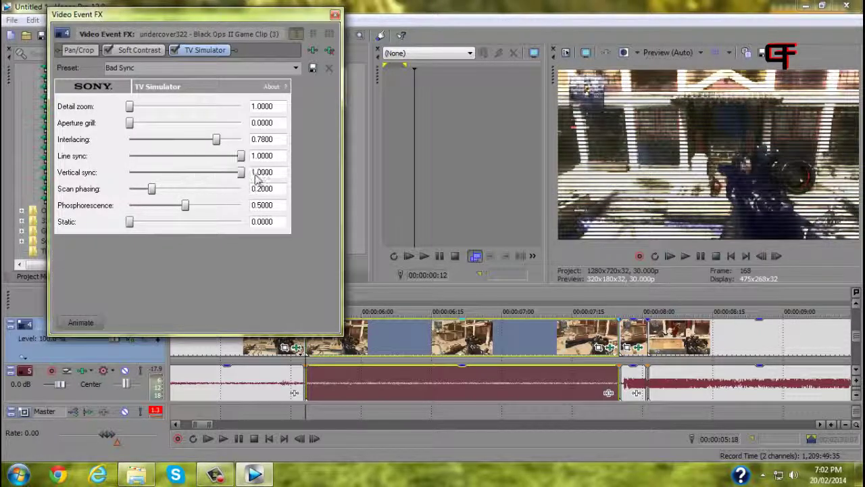
click(685, 256)
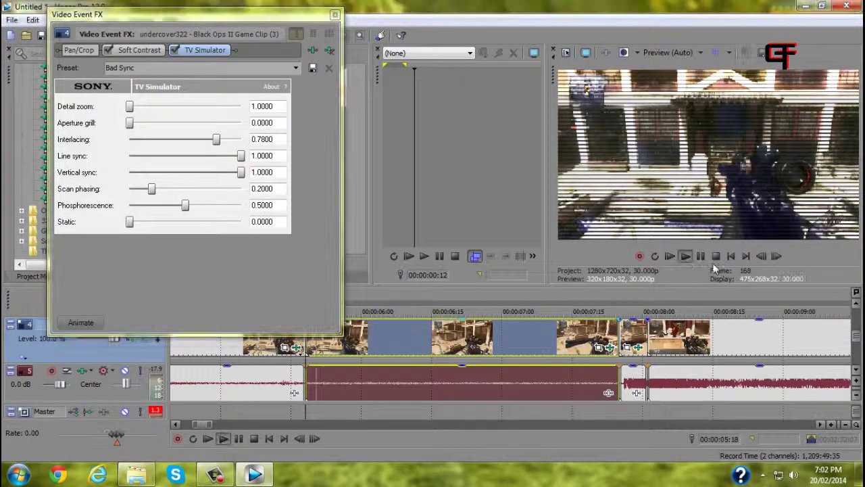
click(704, 260)
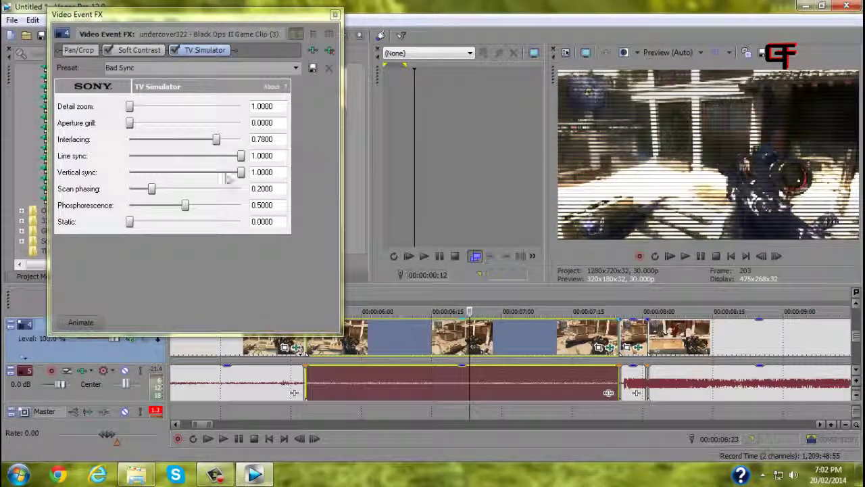
Try vertical sync 0.954 and line sync 0.618 with playback of the clip, and return both values to 1
drag(240, 174, 237, 175)
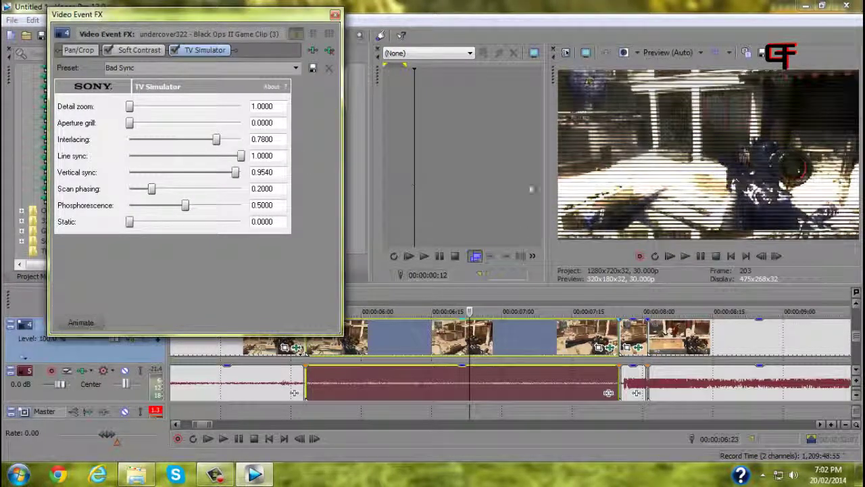
click(684, 256)
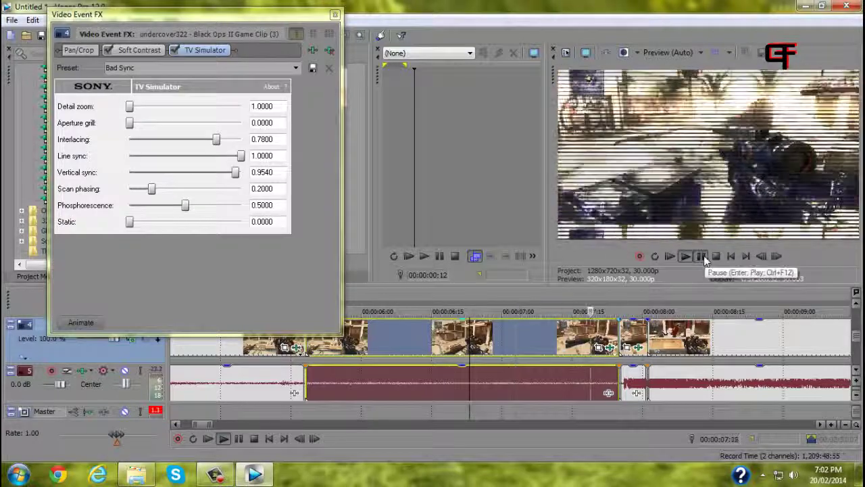
click(700, 257)
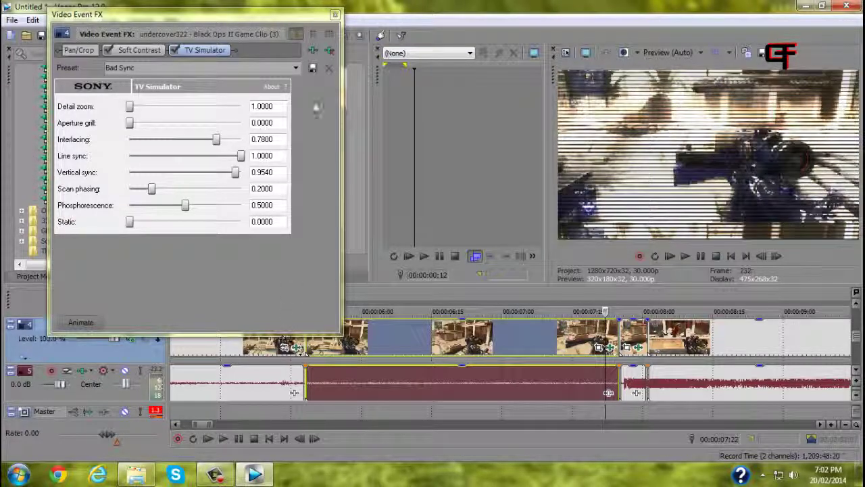
drag(233, 173, 197, 160)
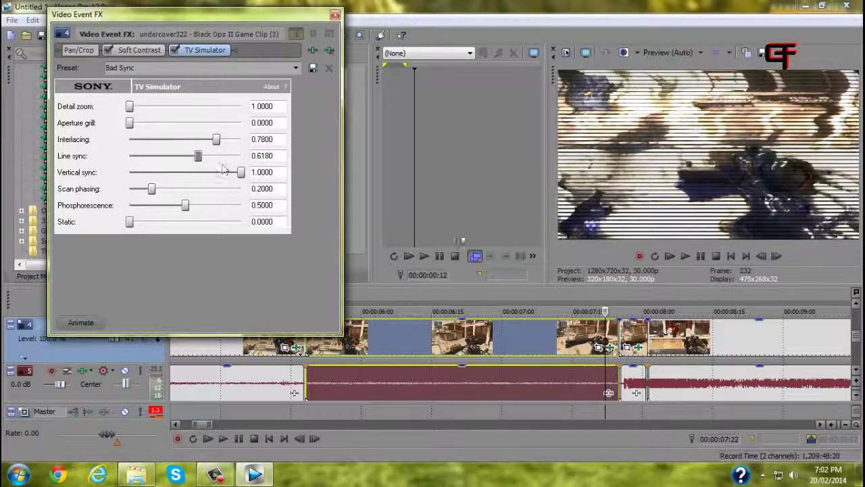
click(364, 309)
click(699, 257)
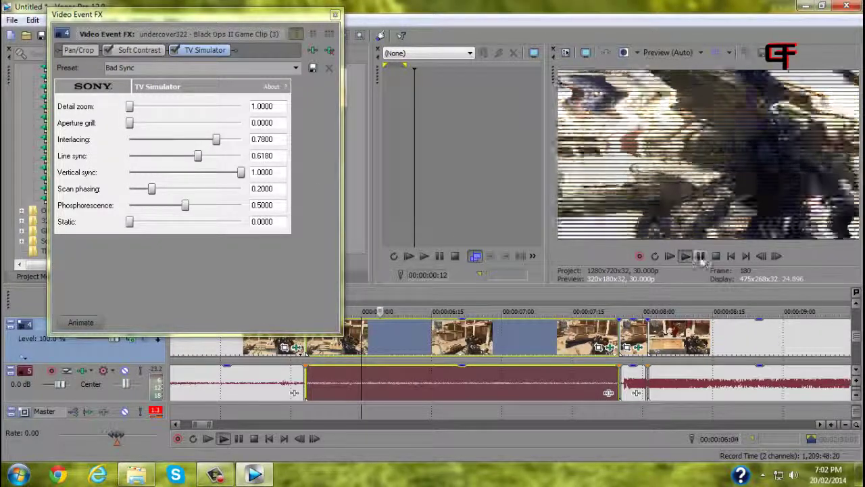
key(Return)
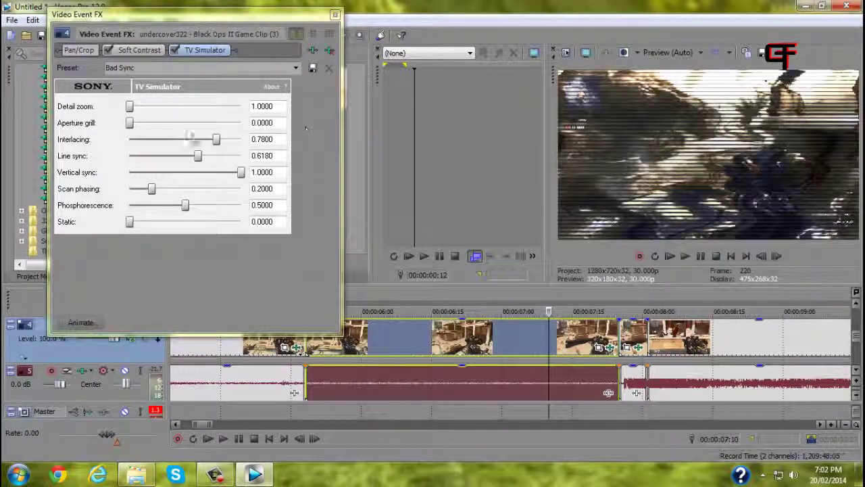
drag(198, 156, 239, 162)
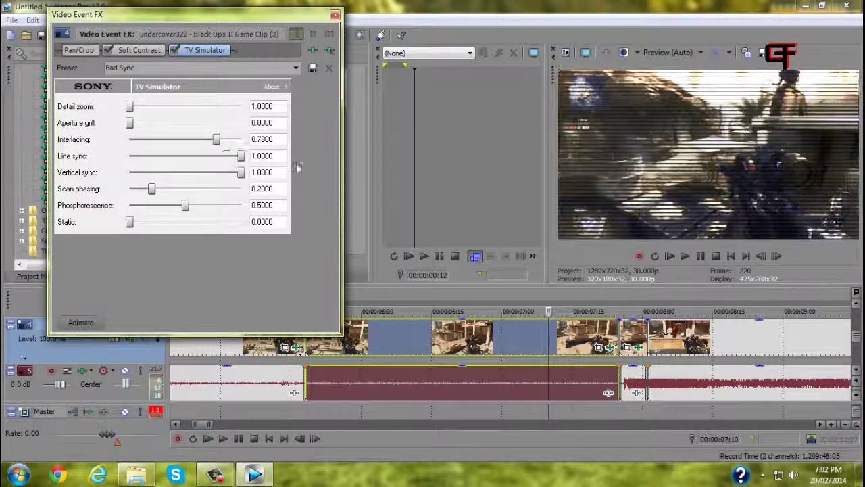
Set the TV Simulator scan phasing to 0.004 and phosphorescence to 0.504, and close the effect settings
drag(152, 189, 180, 223)
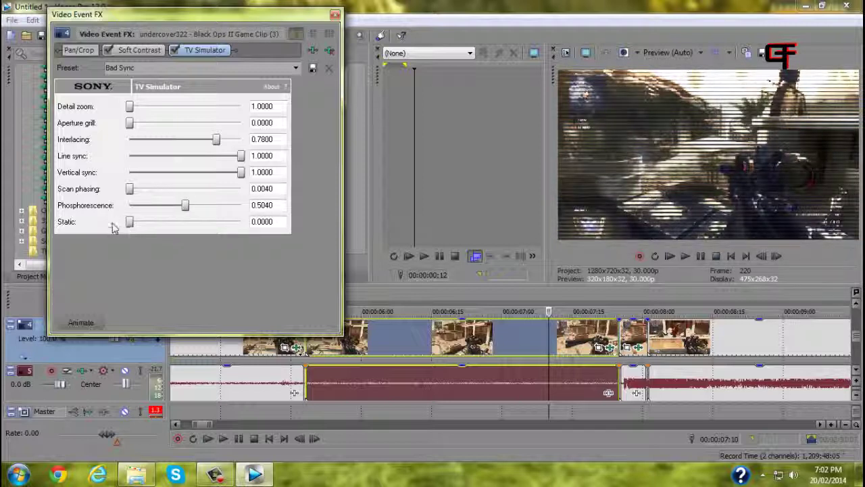
drag(129, 109, 13, 141)
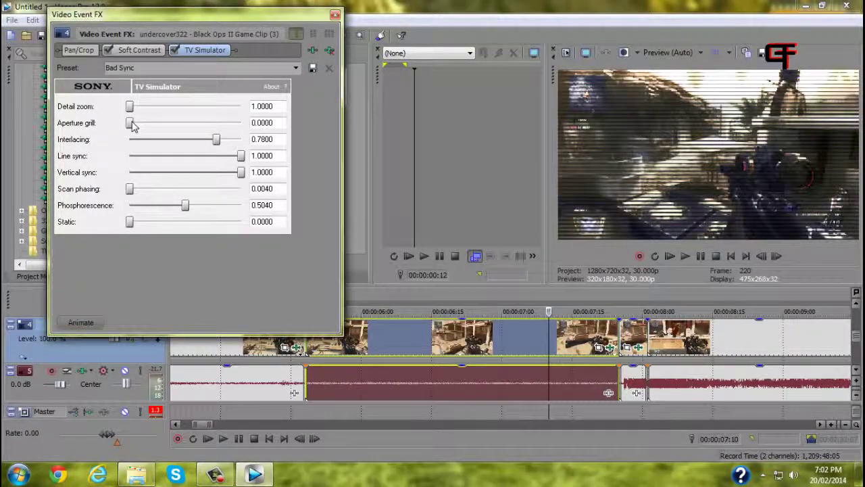
drag(131, 123, 143, 153)
click(335, 14)
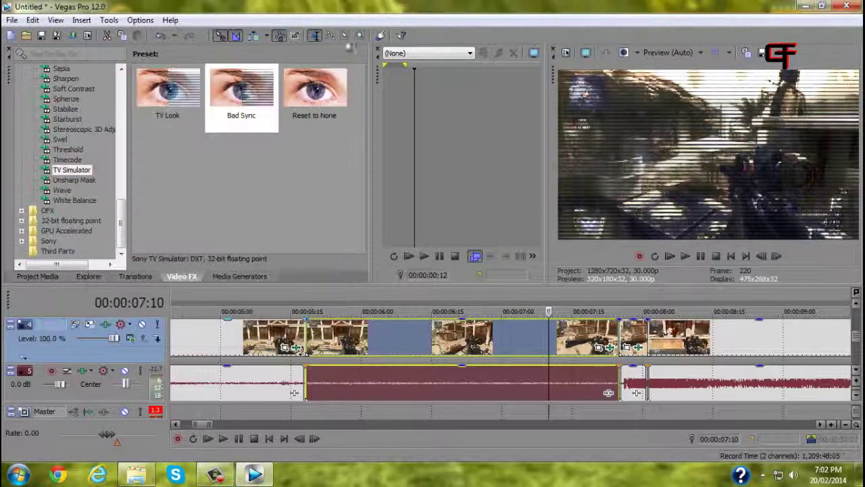
Play across the 00:00:05:18 split from 00:00:05:03 to check how the TV Simulator effect begins
click(242, 301)
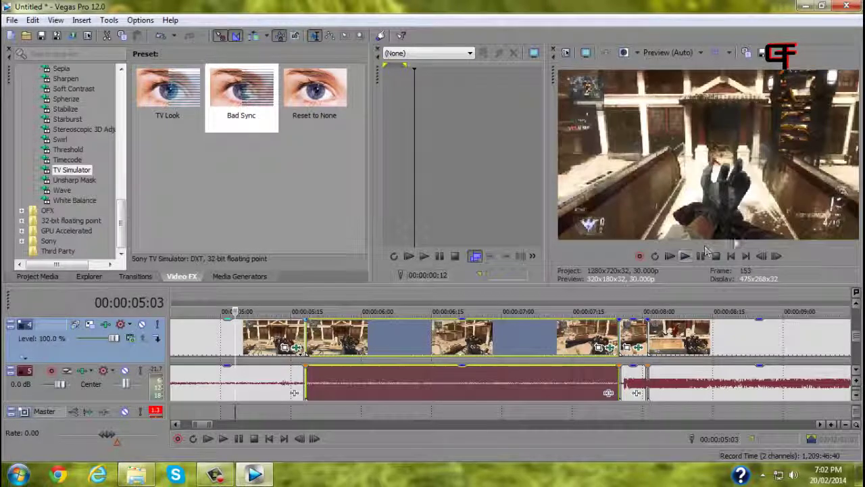
click(684, 256)
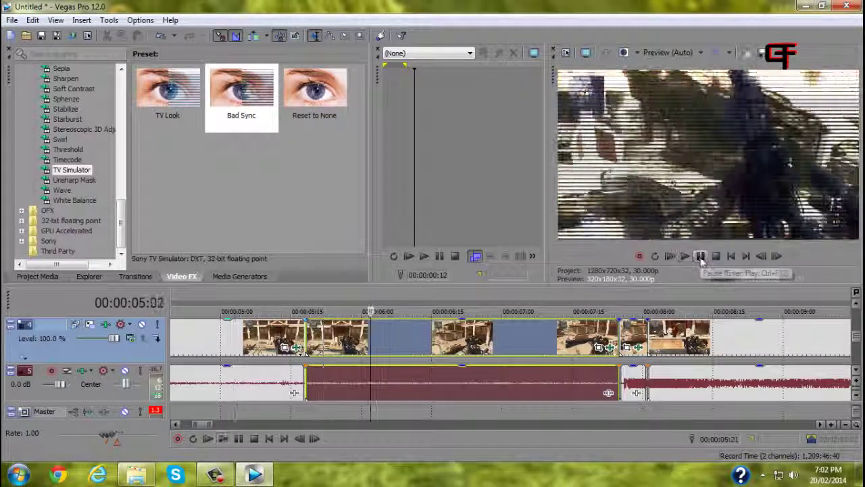
click(700, 256)
Add a default Flash transition between the clips at the 00:00:05:18 split and close its settings
drag(371, 337, 286, 336)
click(143, 278)
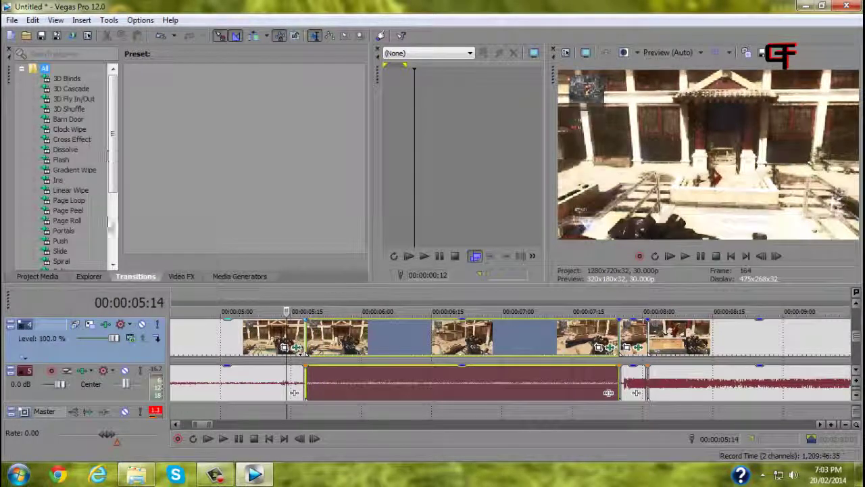
click(61, 160)
drag(159, 94, 312, 338)
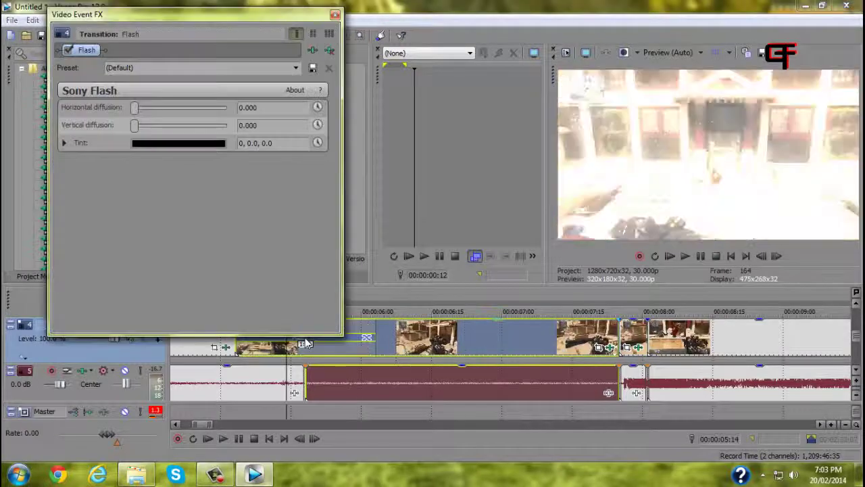
click(333, 31)
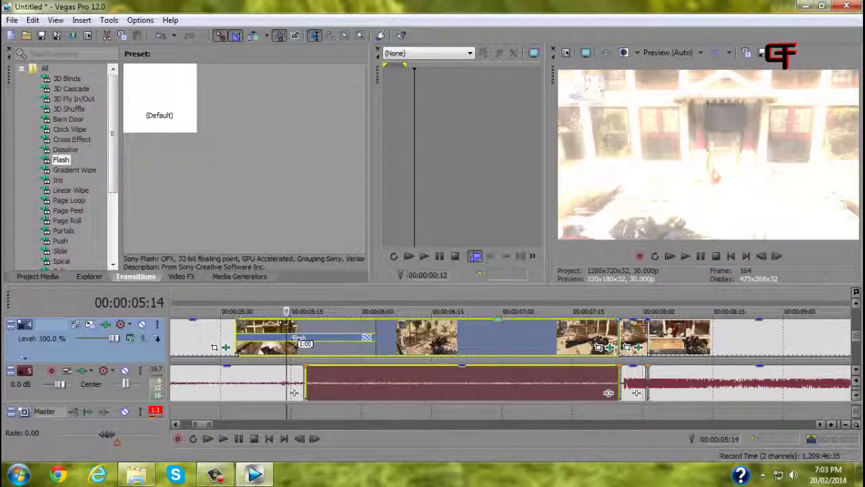
Play back the Flash transition and the TV Simulator clip, starting shortly before the transition and stopping near 00:00:07:25
key(Left)
key(Left)
key(Left)
key(Left)
key(Left)
key(Left)
key(Left)
key(Left)
key(Left)
key(Left)
key(Left)
key(Left)
key(Left)
key(Left)
key(Left)
key(Left)
key(Left)
key(Left)
key(Left)
click(685, 256)
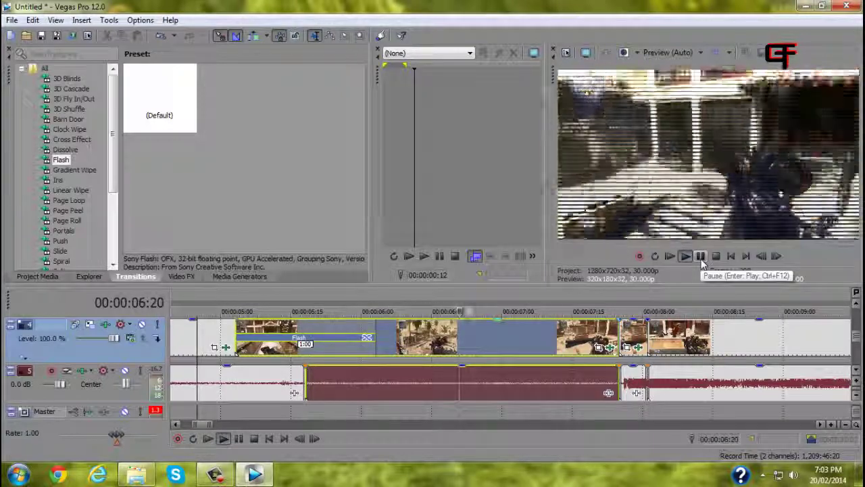
click(702, 263)
click(685, 258)
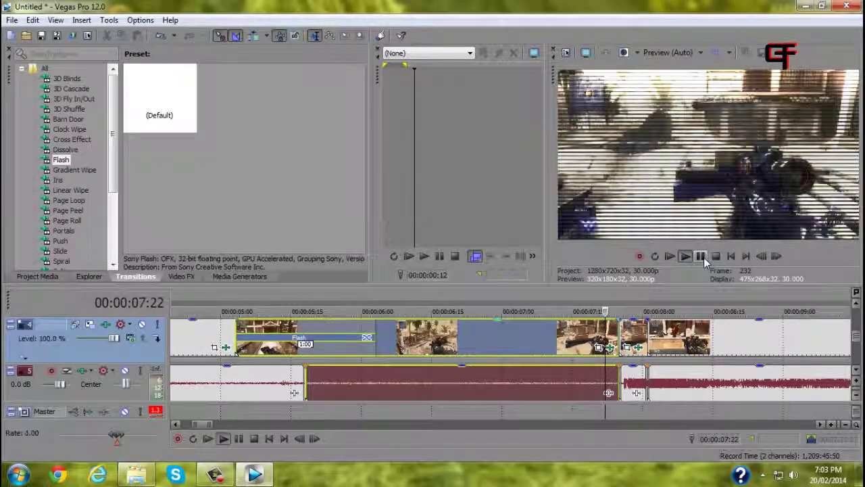
click(701, 259)
Add a default Flash transition between the clips at the 00:00:07:25 split
click(619, 347)
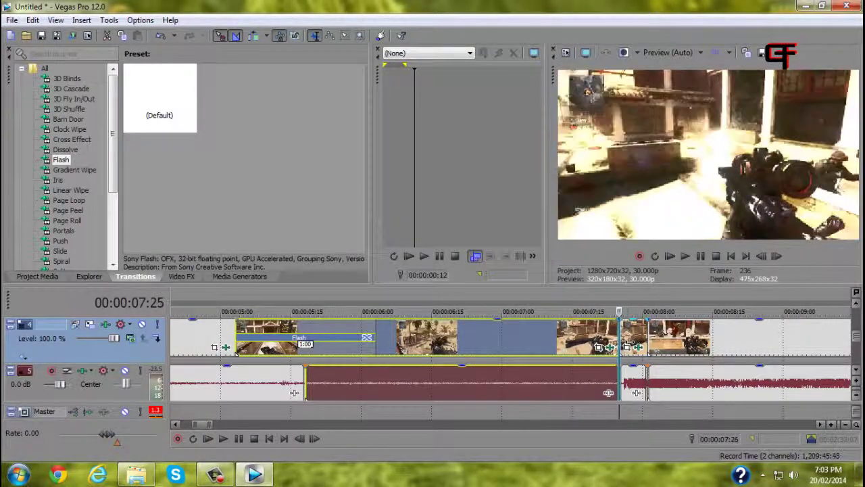
drag(158, 121, 618, 348)
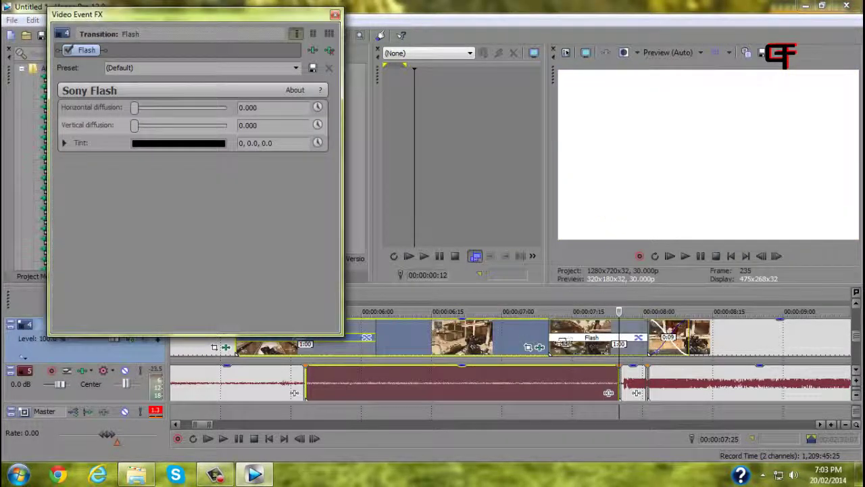
drag(552, 345, 619, 349)
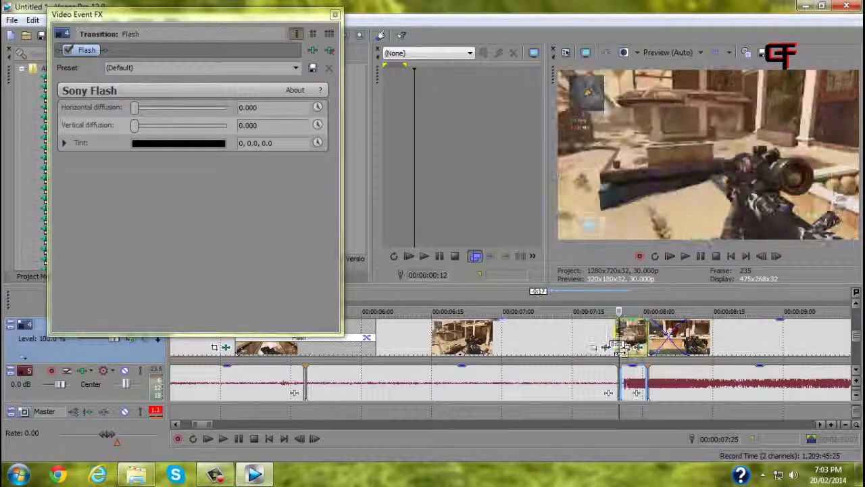
drag(506, 354, 661, 354)
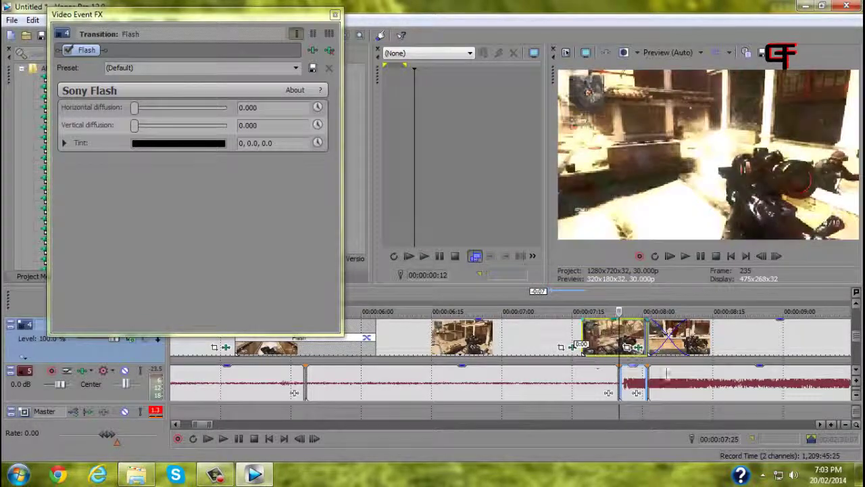
key(ctrl+z)
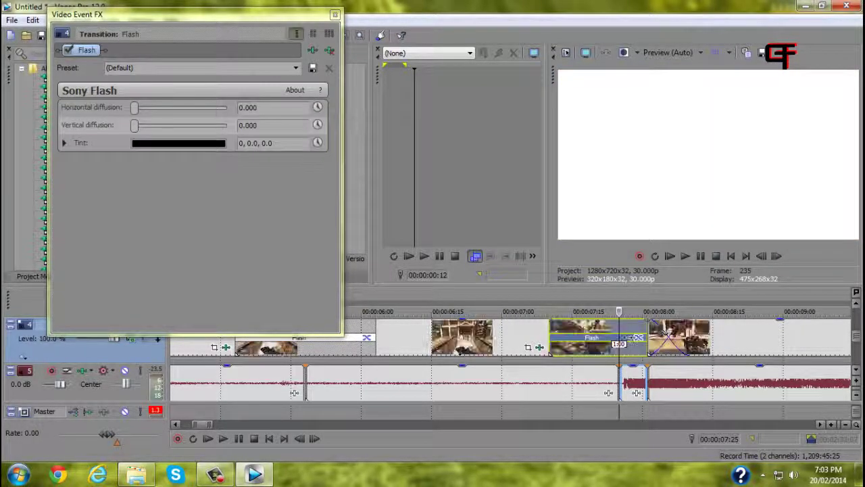
Shorten the Flash transition at the 00:00:07:25 split to 6 frames, playing across it between trims to judge its length
click(600, 336)
drag(600, 311, 563, 311)
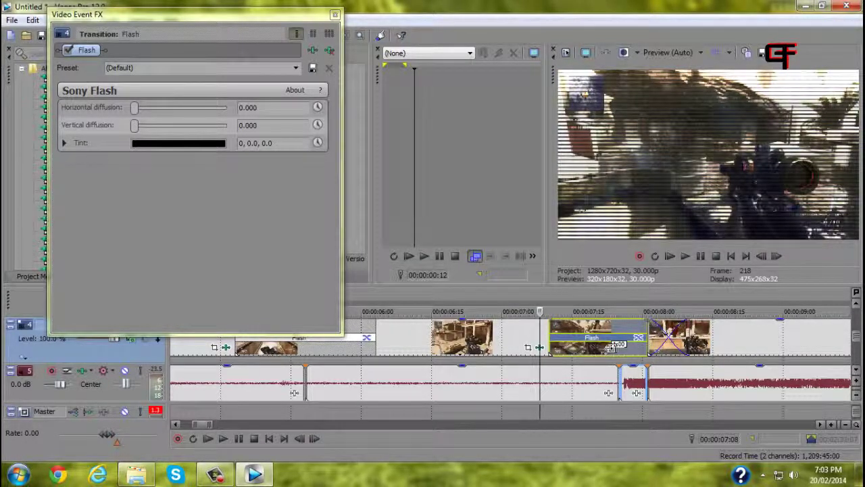
drag(607, 347, 638, 348)
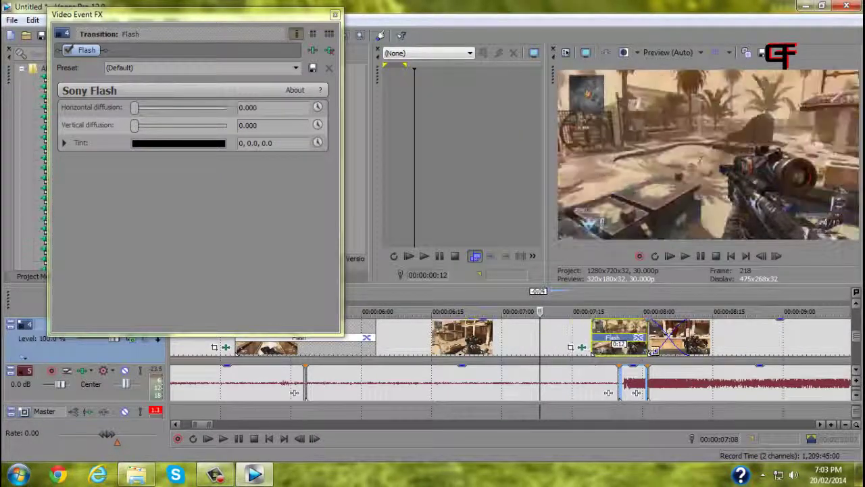
click(686, 257)
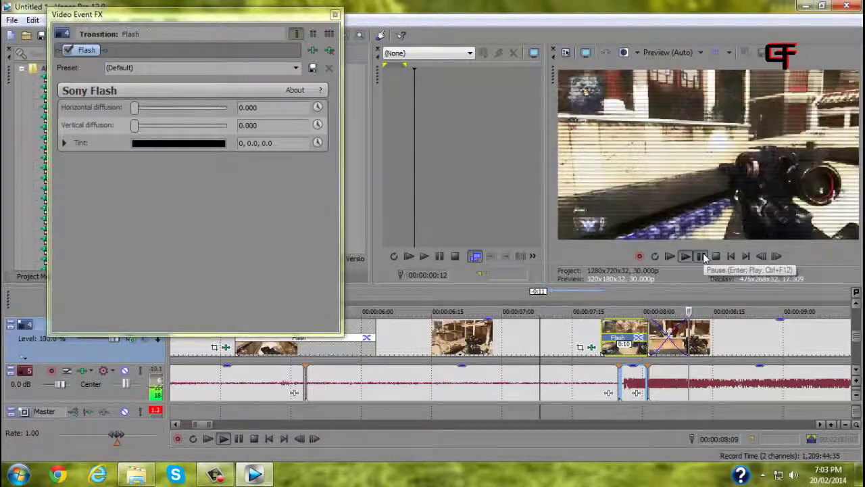
click(702, 257)
drag(698, 311, 629, 311)
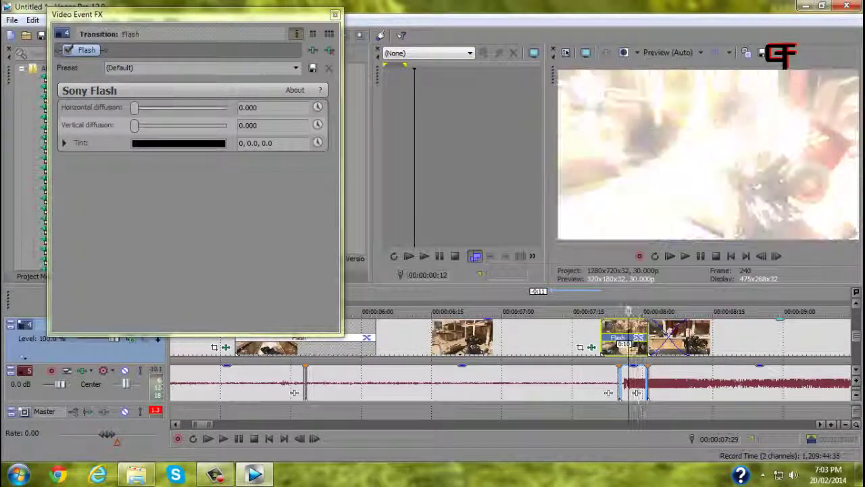
click(535, 378)
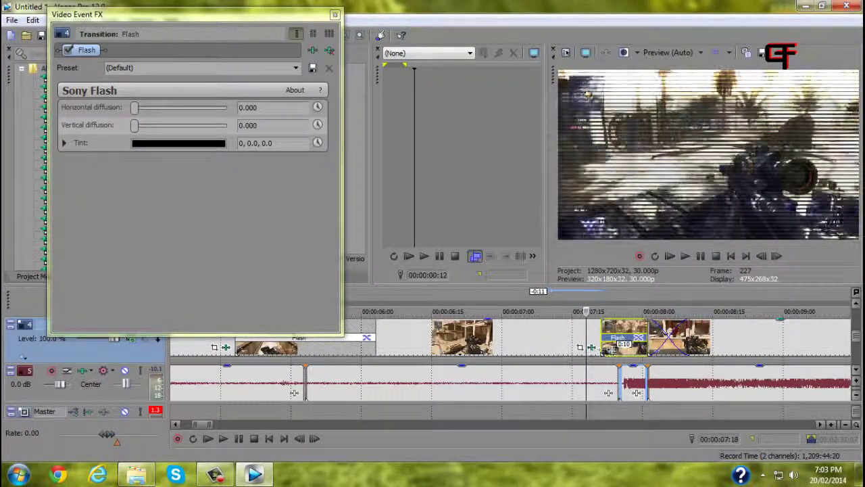
drag(612, 348, 632, 348)
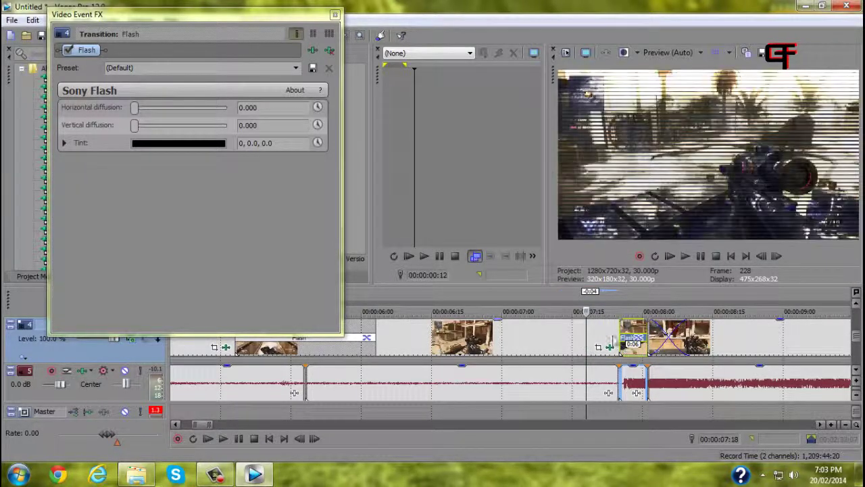
Play across the shortened Flash transition from just after 00:00:07:00 to about 00:00:09:08, and close its settings
drag(734, 343, 517, 352)
click(686, 257)
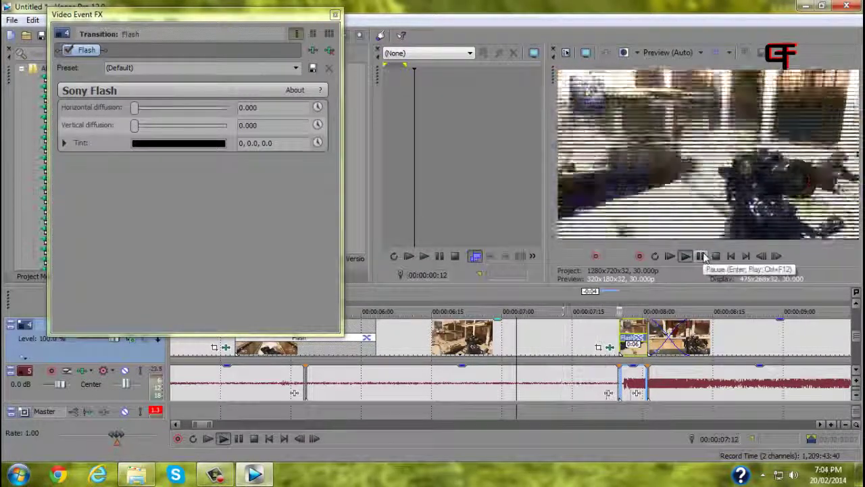
click(701, 256)
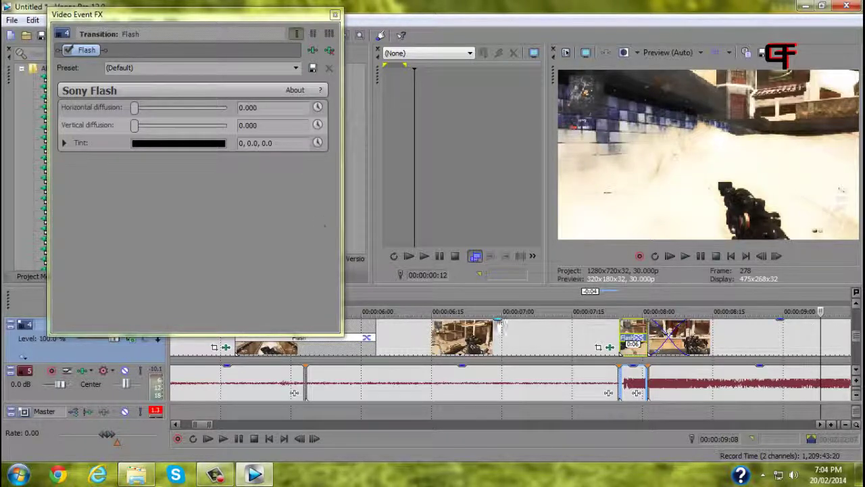
click(335, 14)
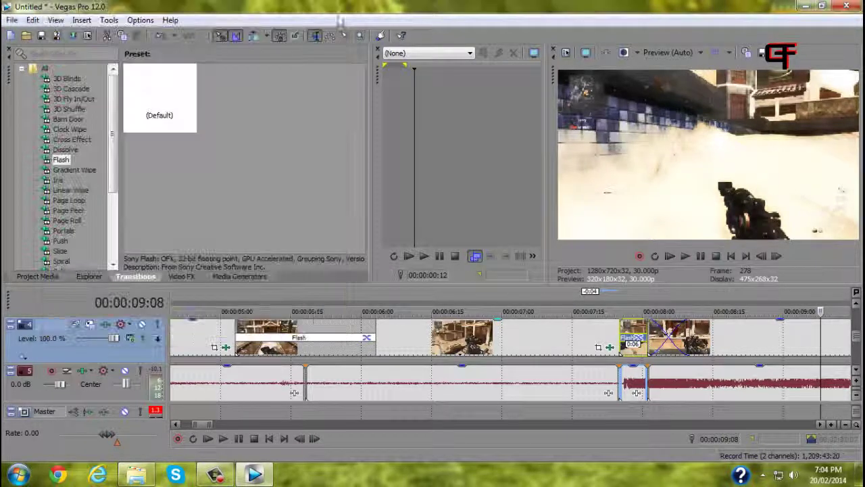
double_click(360, 391)
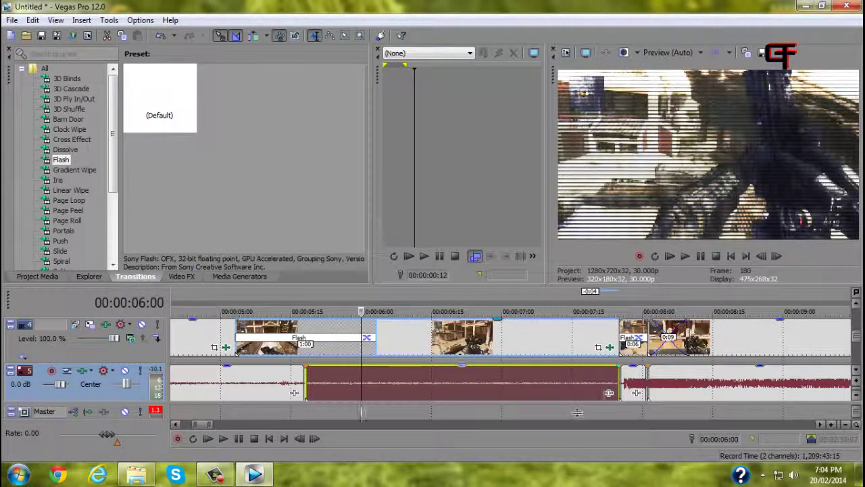
scroll(577, 411, down, 6)
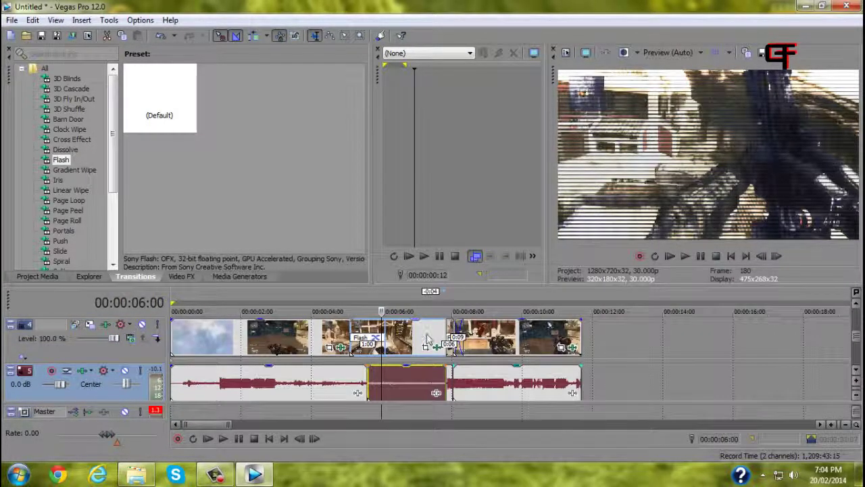
click(621, 374)
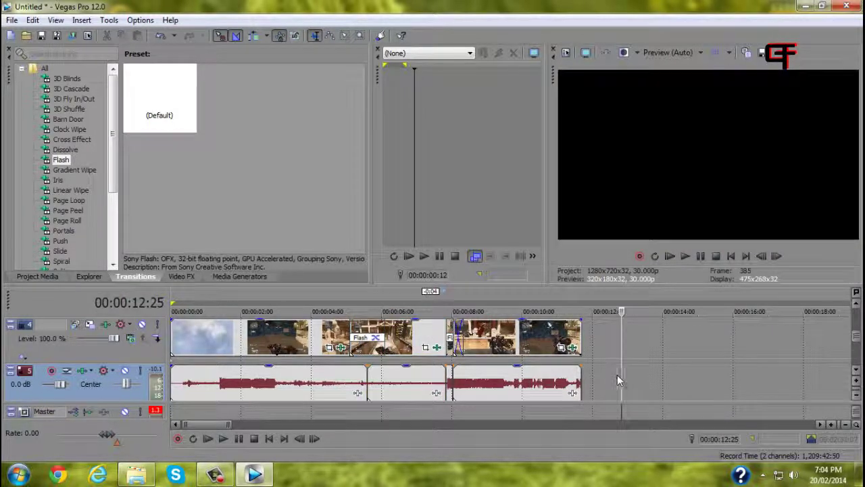
click(599, 372)
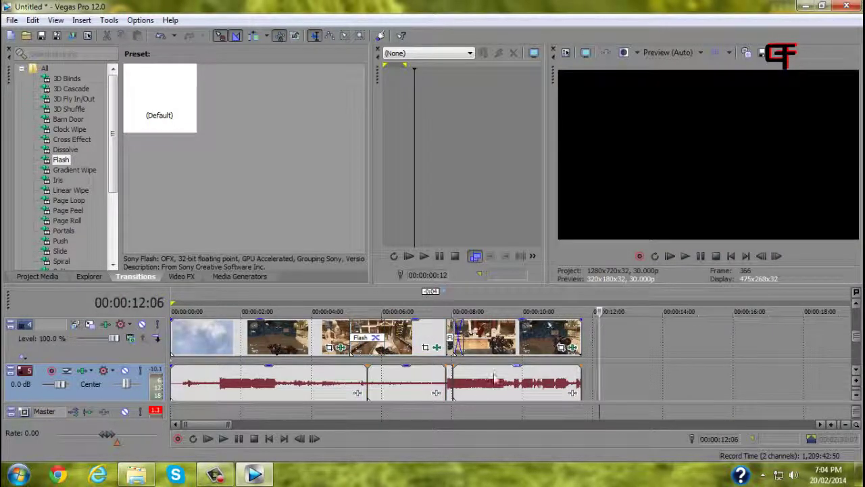
click(255, 380)
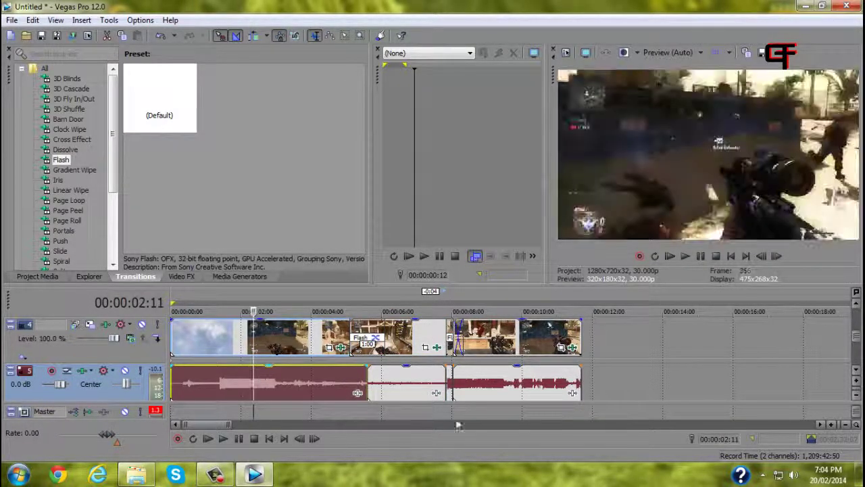
click(431, 385)
click(478, 388)
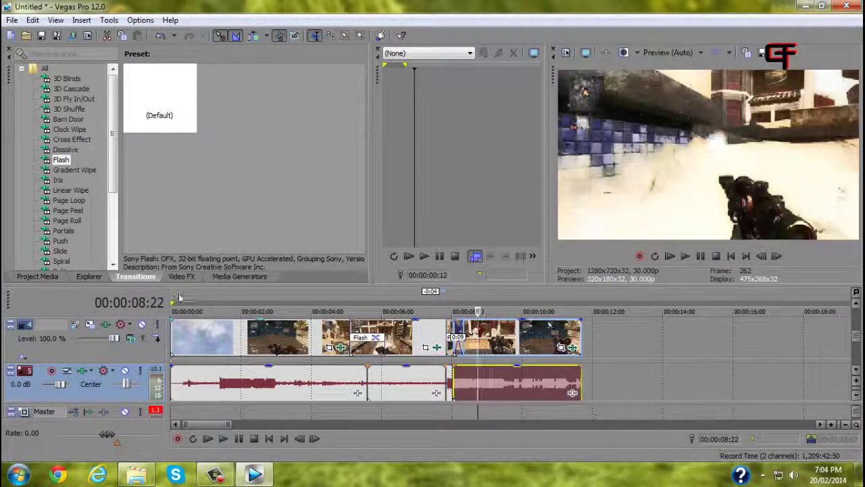
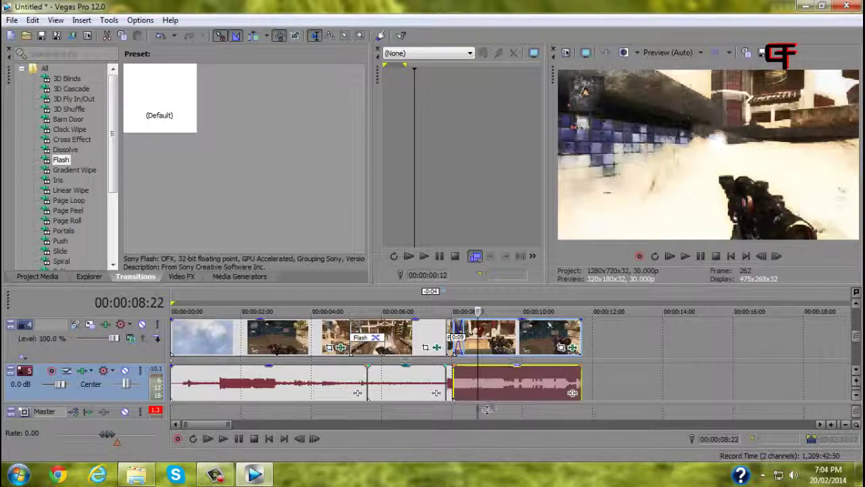
Play the opening clip up to the first shot and split the video and audio at 00:00:01:12
click(464, 408)
drag(446, 401, 196, 402)
key(space)
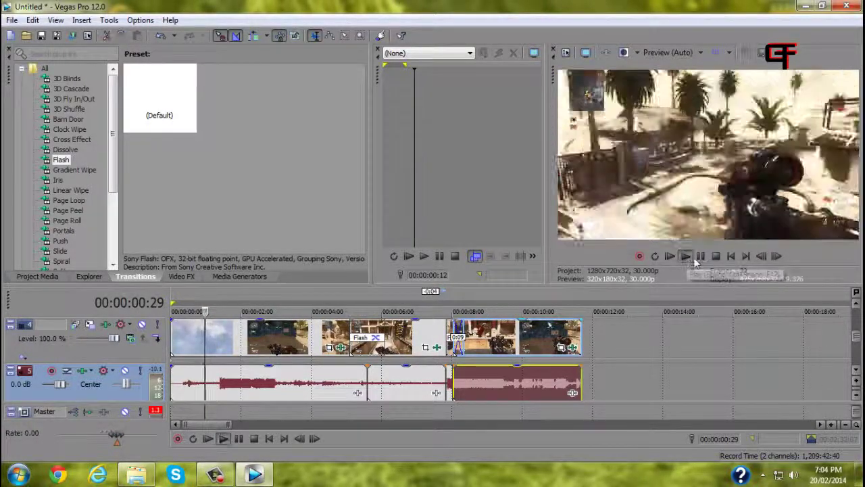
click(776, 256)
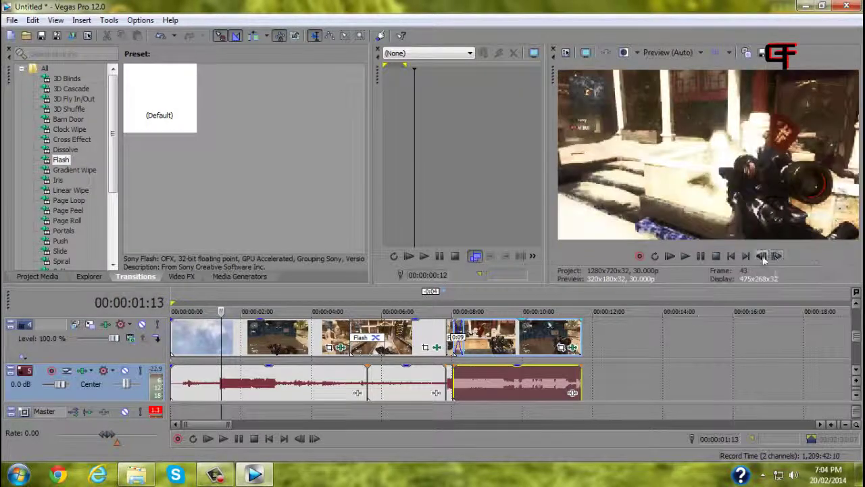
click(761, 256)
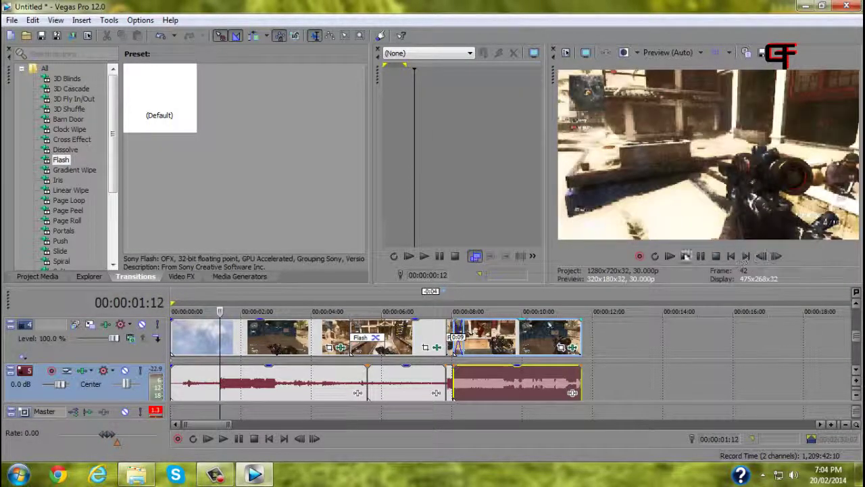
click(219, 384)
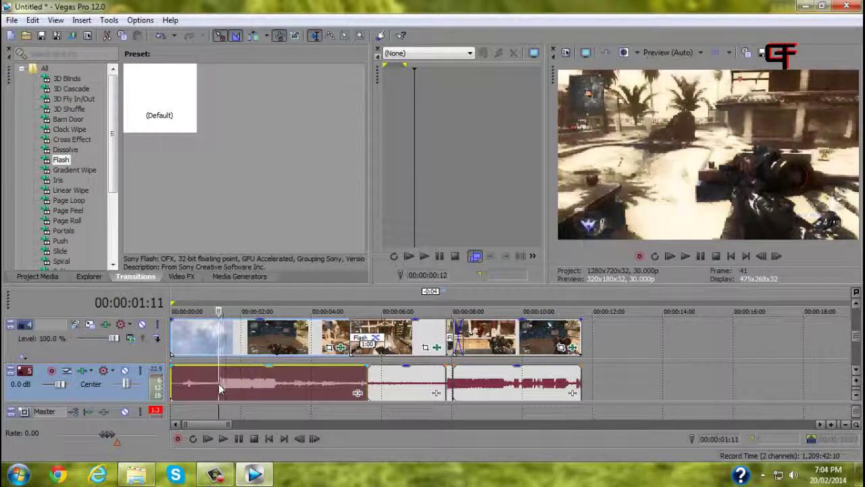
click(219, 383)
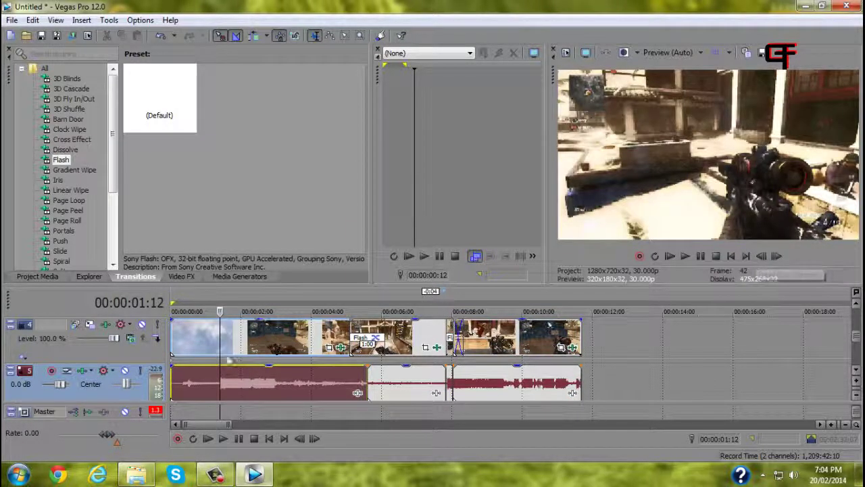
key(s)
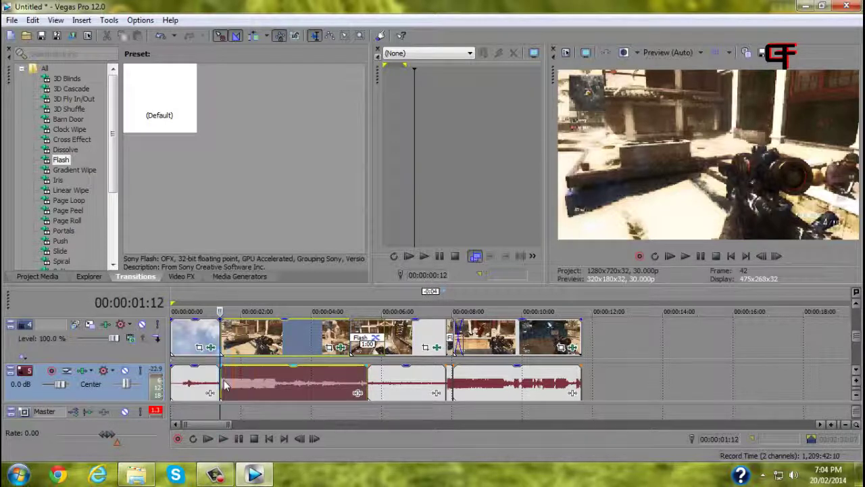
click(227, 386)
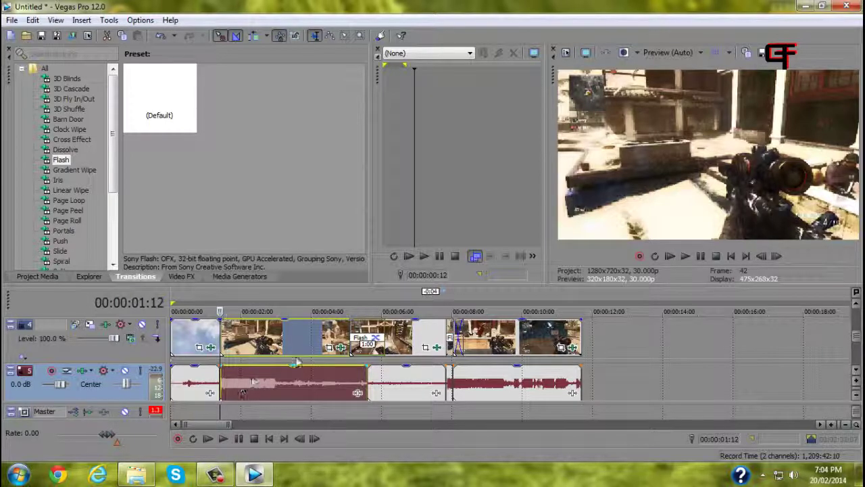
key(u)
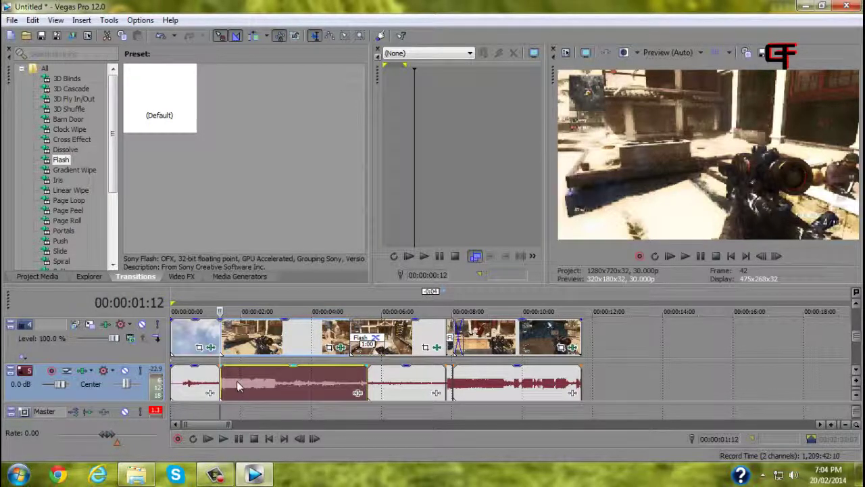
key(ctrl+z)
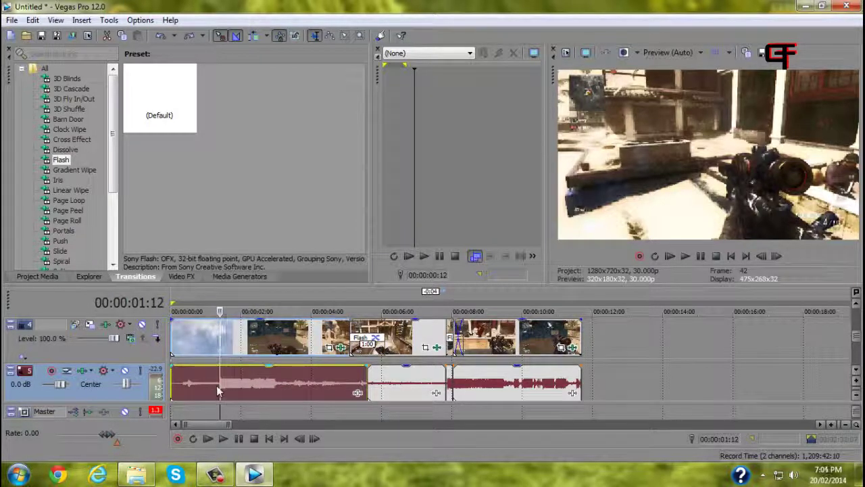
key(s)
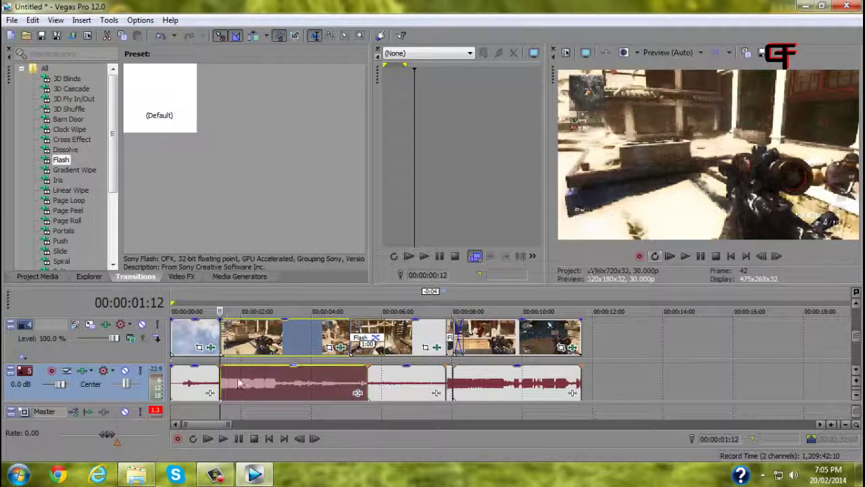
Step frame by frame past the first shot and split the video and audio at 00:00:02:29
click(775, 257)
click(776, 257)
click(775, 258)
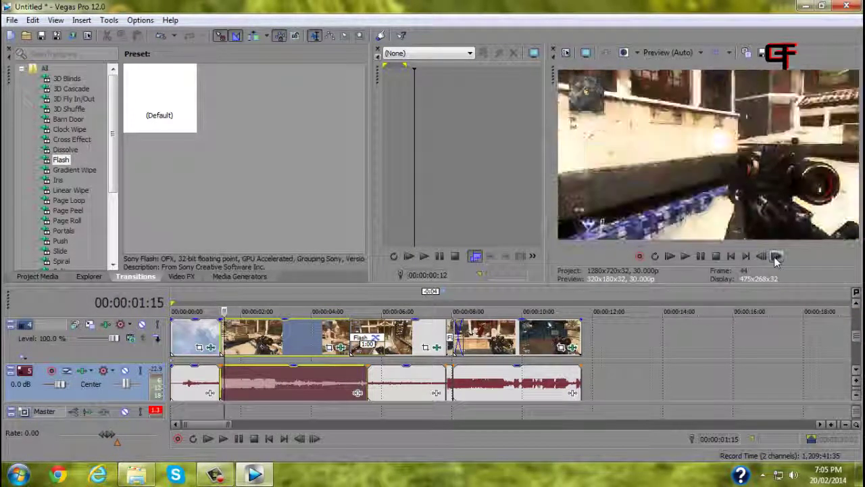
click(775, 258)
click(775, 257)
click(775, 257)
click(776, 258)
click(775, 257)
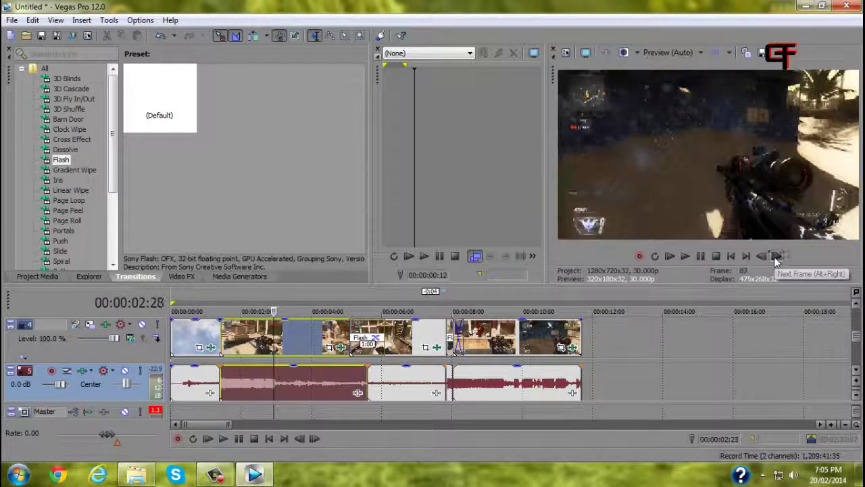
click(762, 256)
click(761, 255)
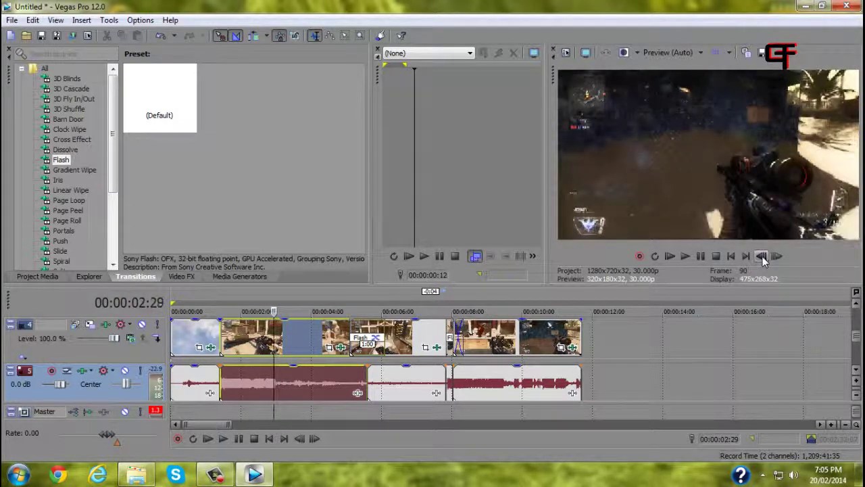
click(762, 255)
click(776, 256)
key(s)
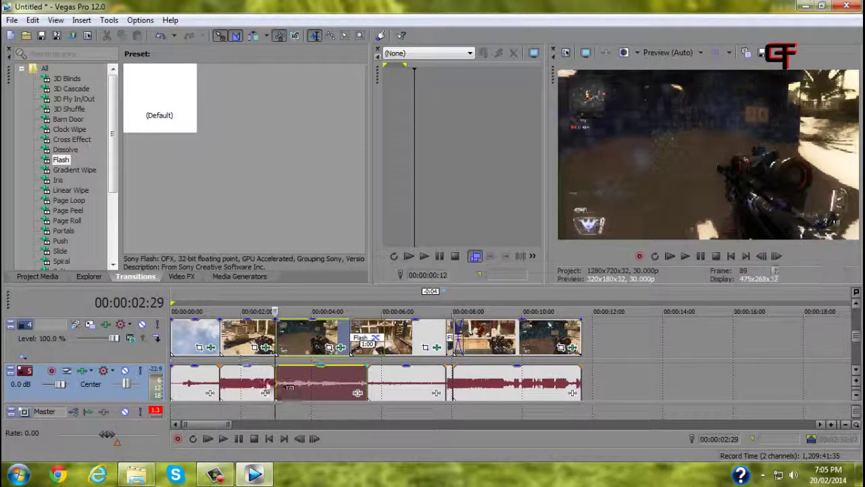
Lower the gain of the audio segment between 00:00:01:12 and 00:00:02:29 to silence and play it to check
click(254, 370)
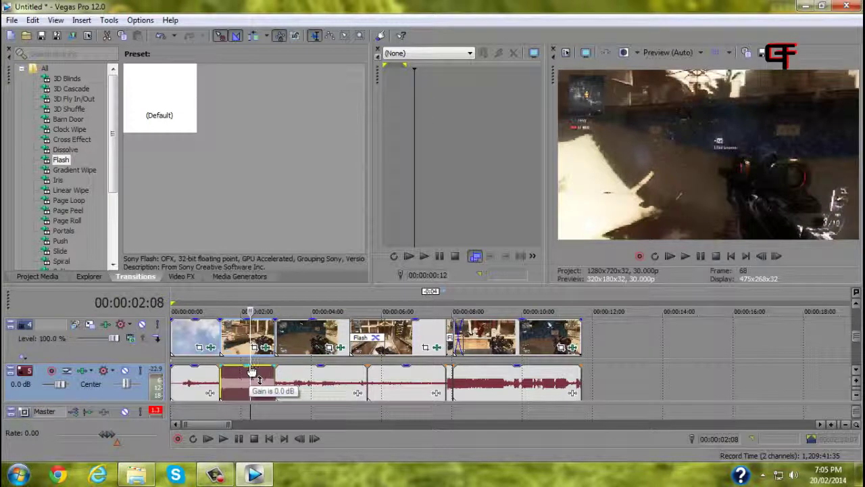
mouse_move(251, 370)
mouse_down()
mouse_move(265, 392)
mouse_move(251, 380)
mouse_move(251, 428)
mouse_up()
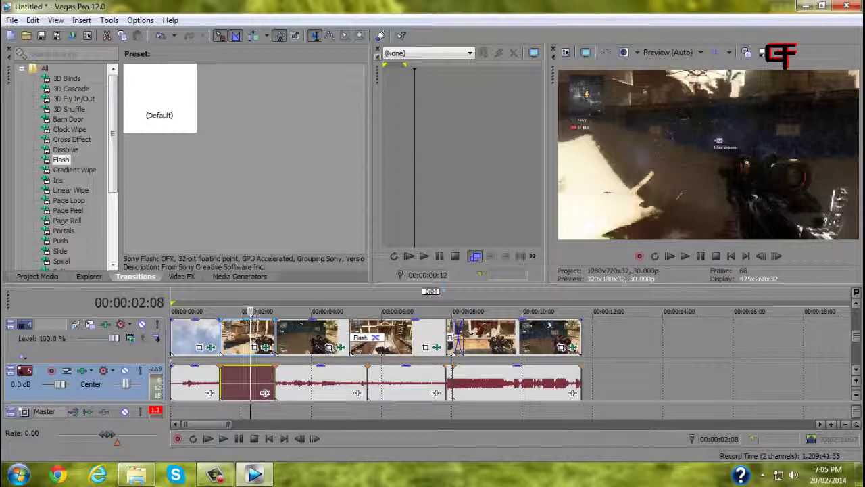
click(221, 297)
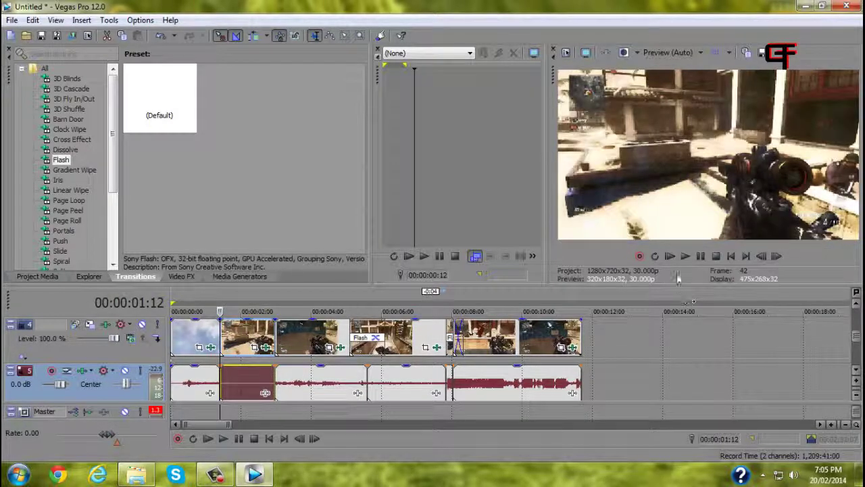
click(684, 256)
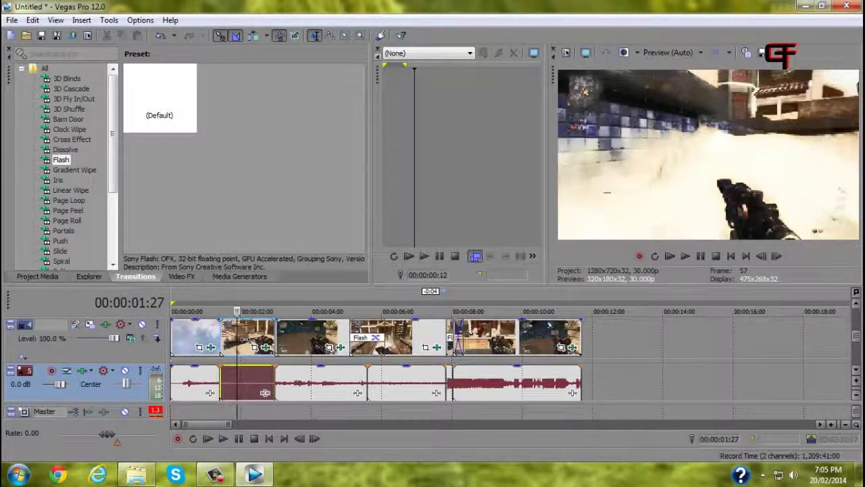
key(space)
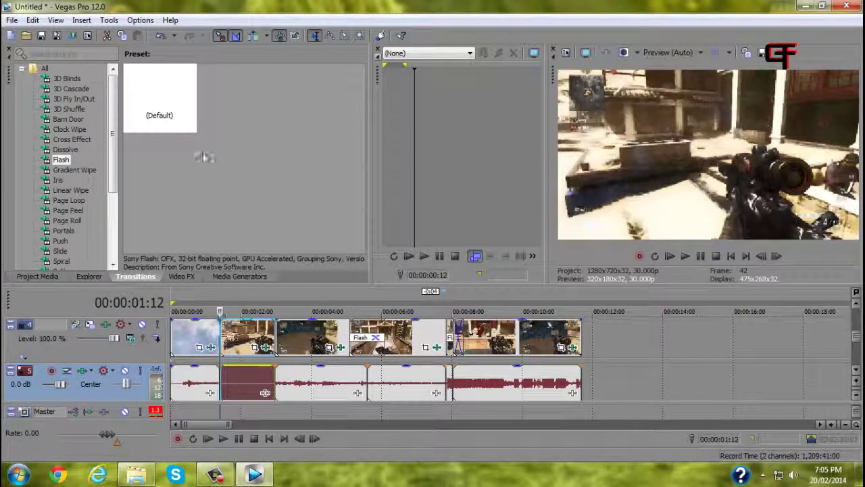
Try adding BARRETT SOUND.mp4 from the project media onto the gameplay audio track at 00:00:01:12
click(38, 276)
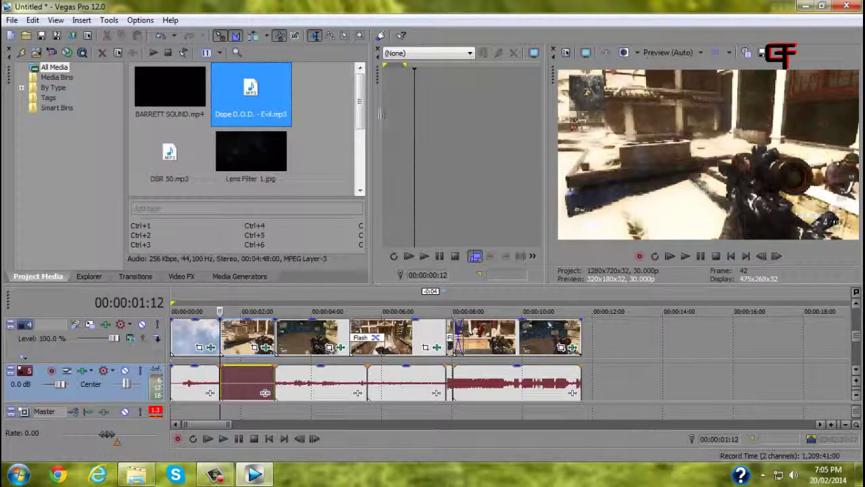
drag(362, 102, 350, 146)
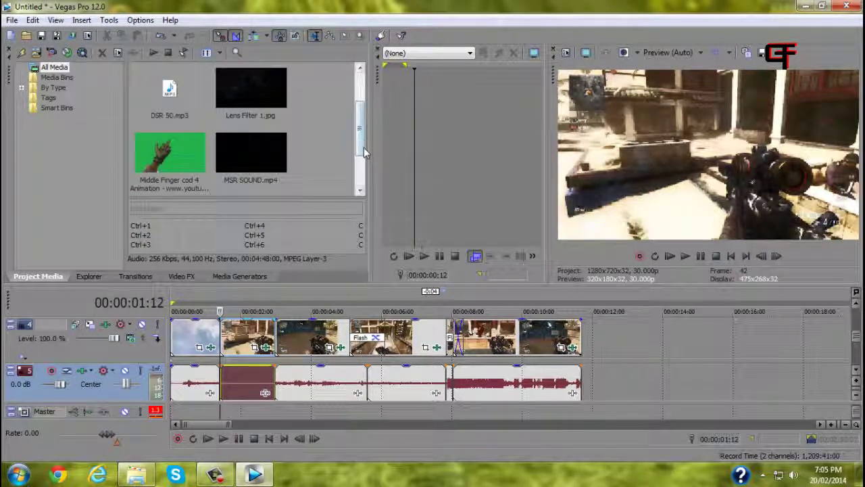
scroll(362, 138, up, 2)
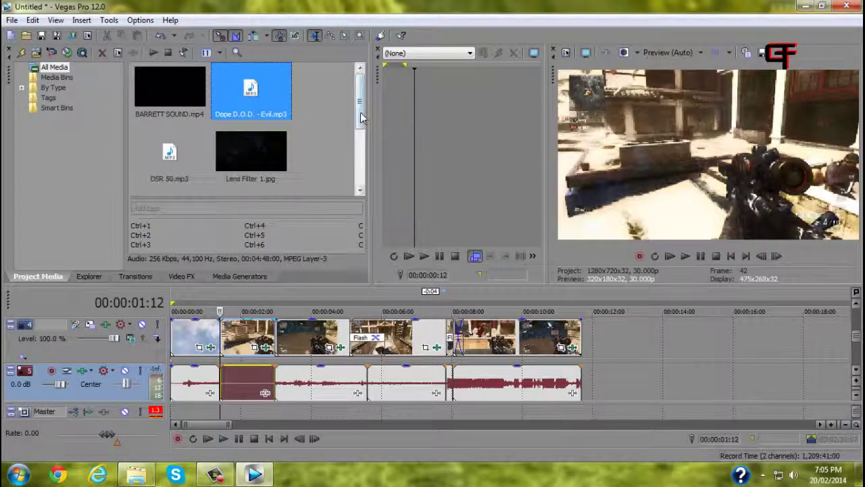
mouse_move(362, 118)
mouse_down()
mouse_move(358, 161)
mouse_move(364, 105)
mouse_up()
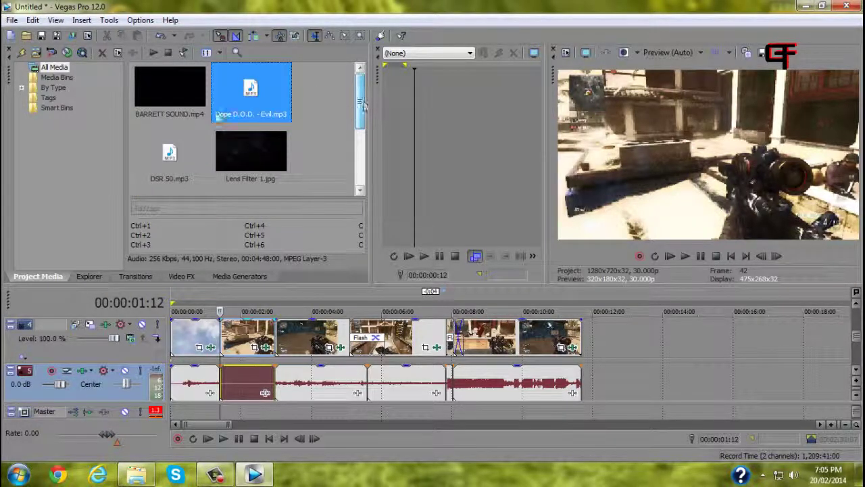
click(188, 104)
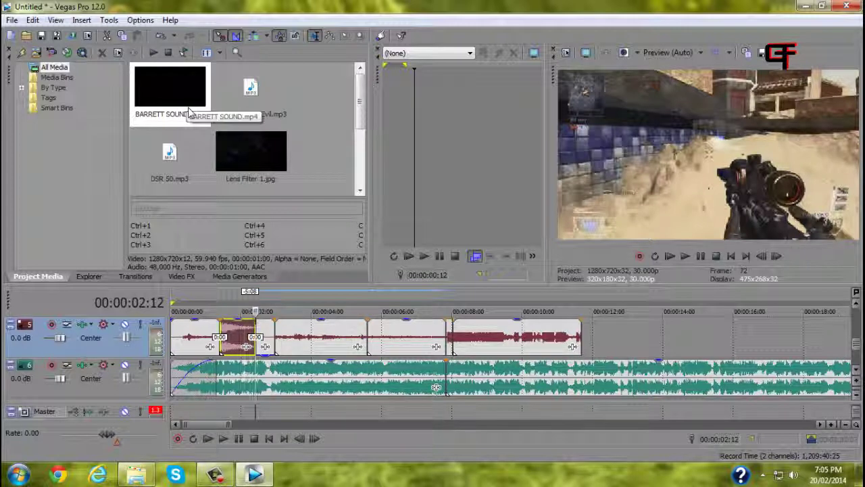
key(ctrl+z)
Insert a new audio track and move it between the gameplay audio and the music track
click(855, 304)
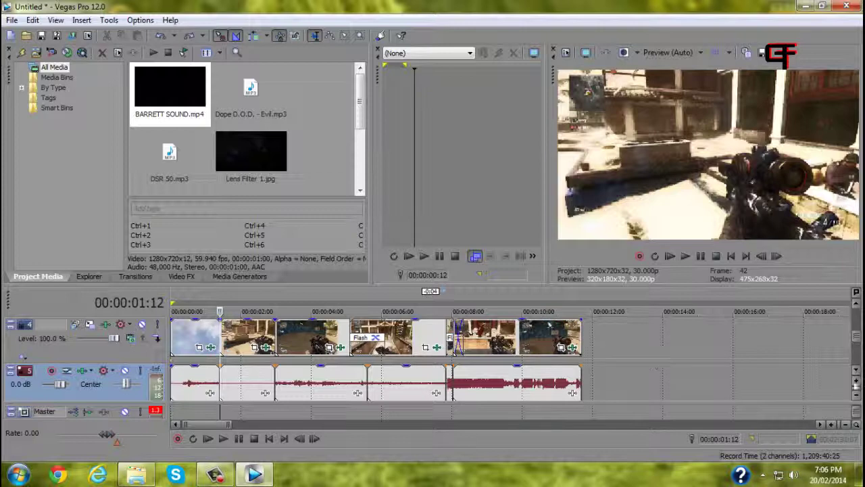
click(857, 371)
click(857, 371)
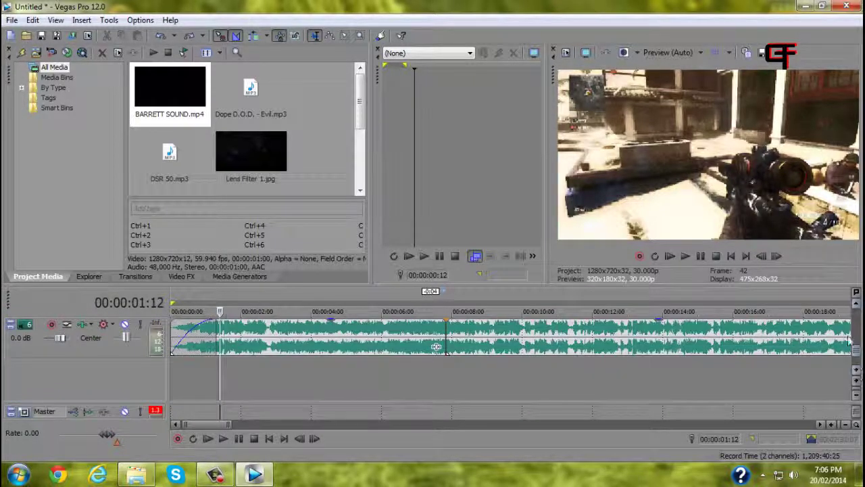
right_click(651, 386)
click(730, 404)
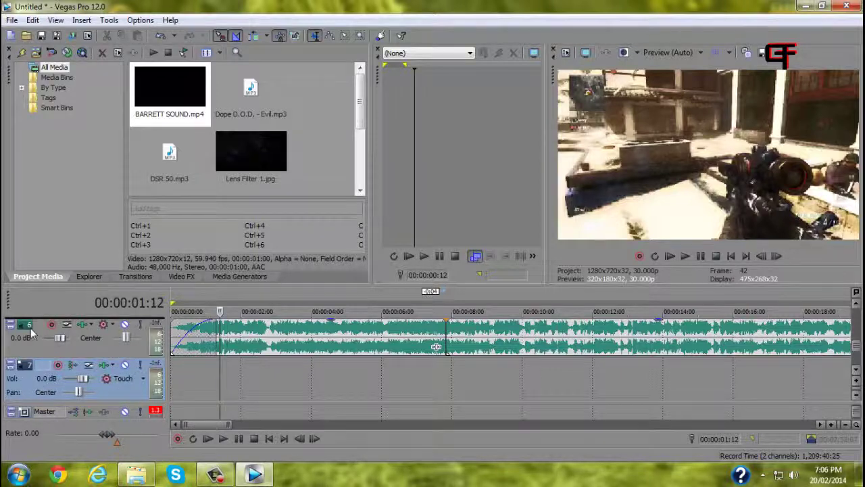
drag(32, 331, 93, 374)
click(858, 306)
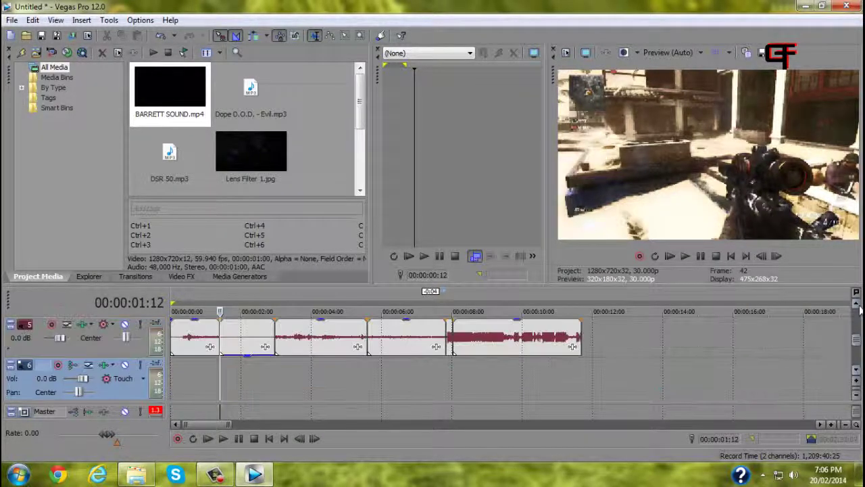
Insert a new video track and move it between the gameplay audio and the empty audio track
mouse_move(170, 116)
mouse_down()
mouse_move(206, 371)
mouse_move(179, 126)
mouse_up()
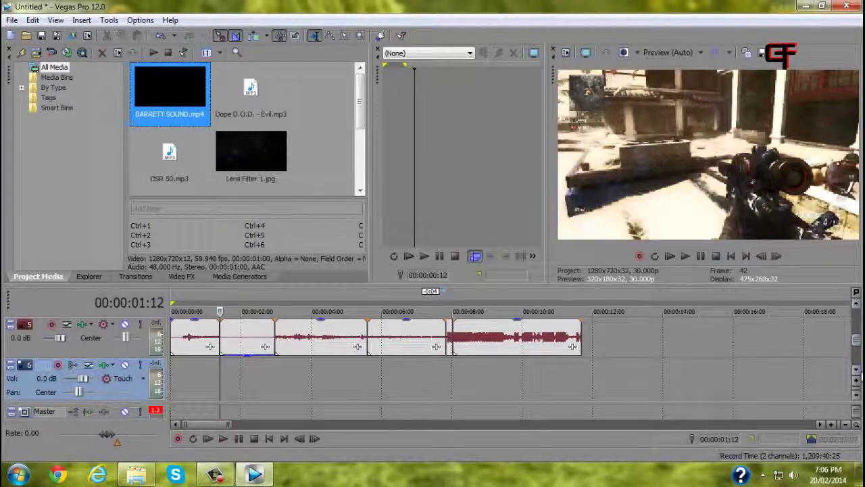
click(856, 370)
right_click(653, 409)
right_click(644, 386)
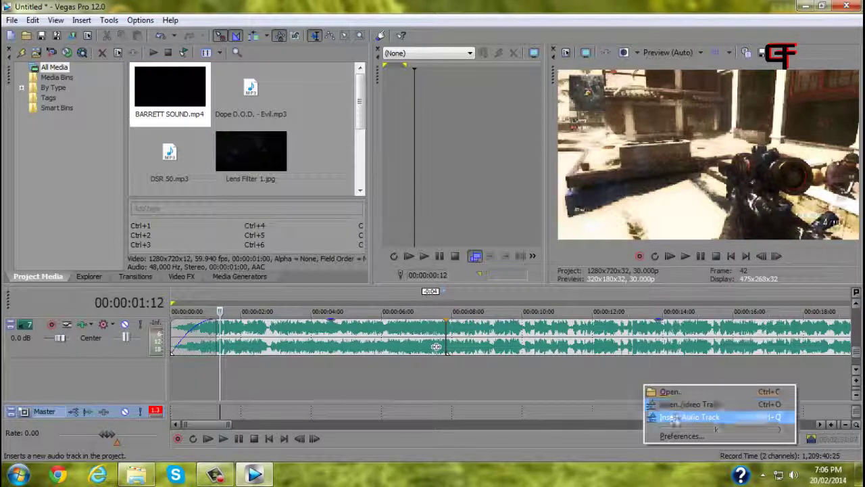
click(682, 415)
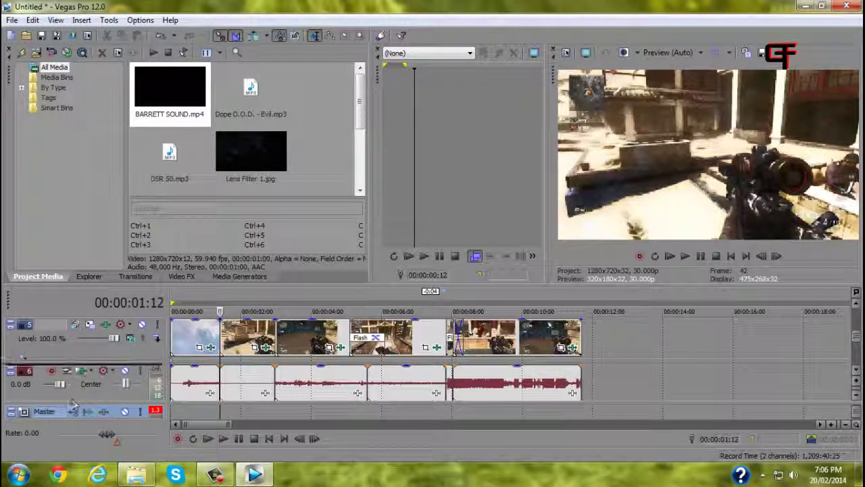
scroll(74, 379, down, 2)
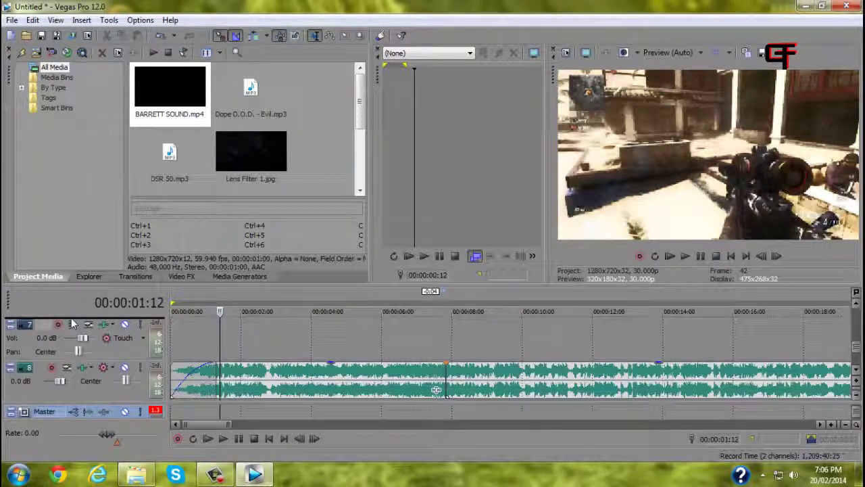
scroll(412, 380, up, 2)
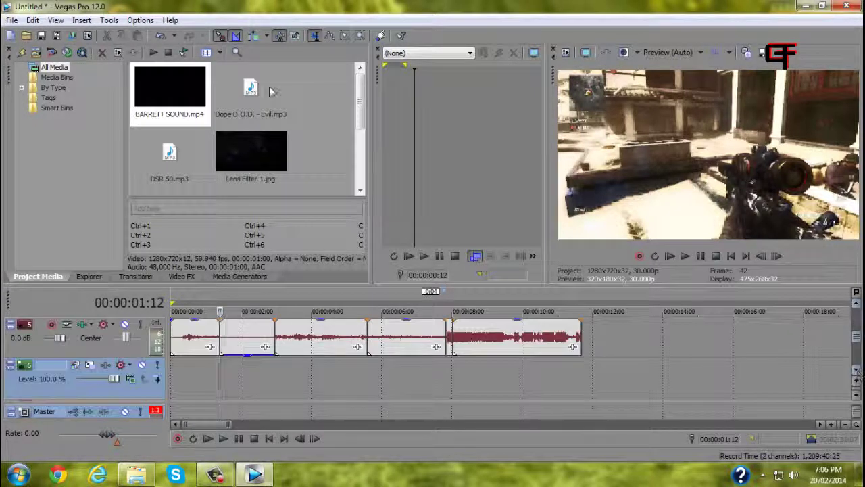
Place BARRETT SOUND.mp4 on the new video track at 00:00:01:12 and play the timeline to about 00:00:05:21
drag(152, 86, 175, 415)
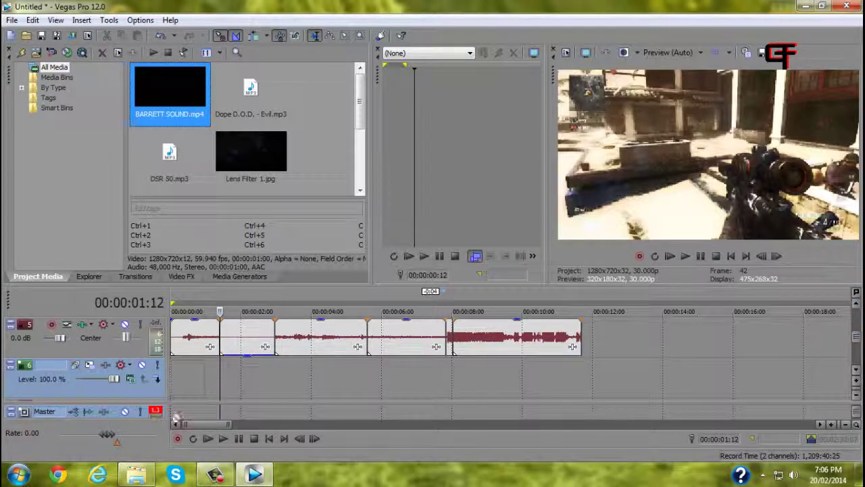
drag(210, 384, 248, 379)
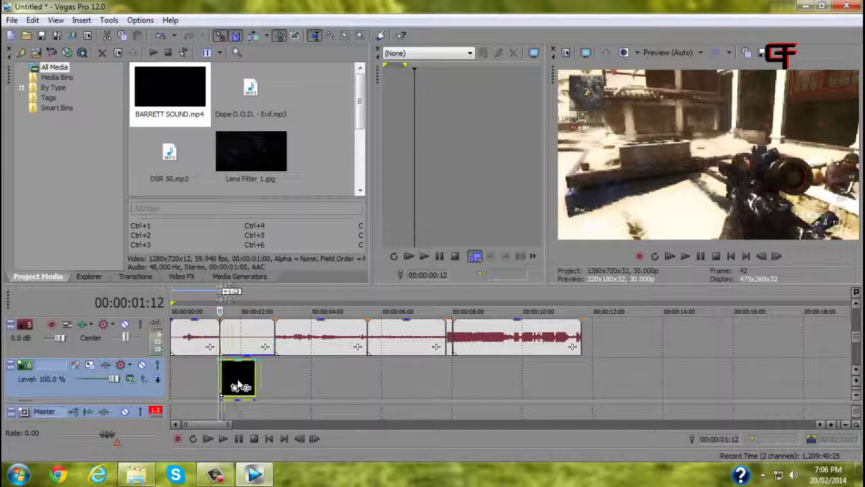
click(684, 256)
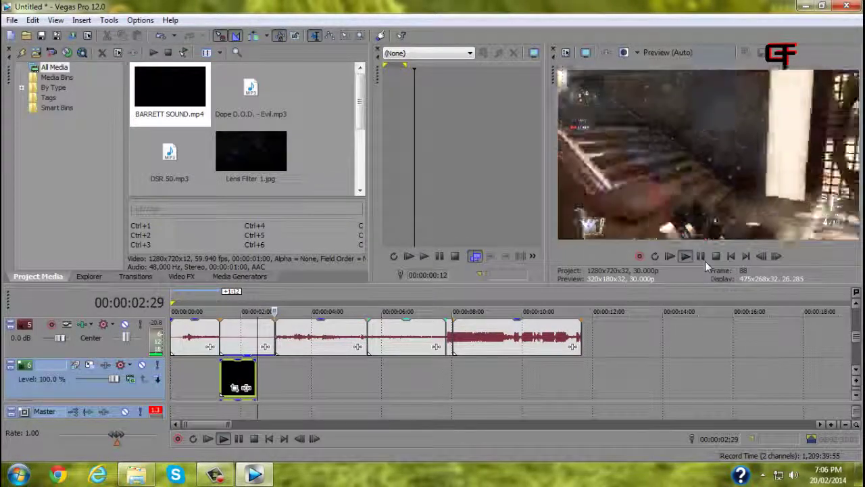
click(703, 256)
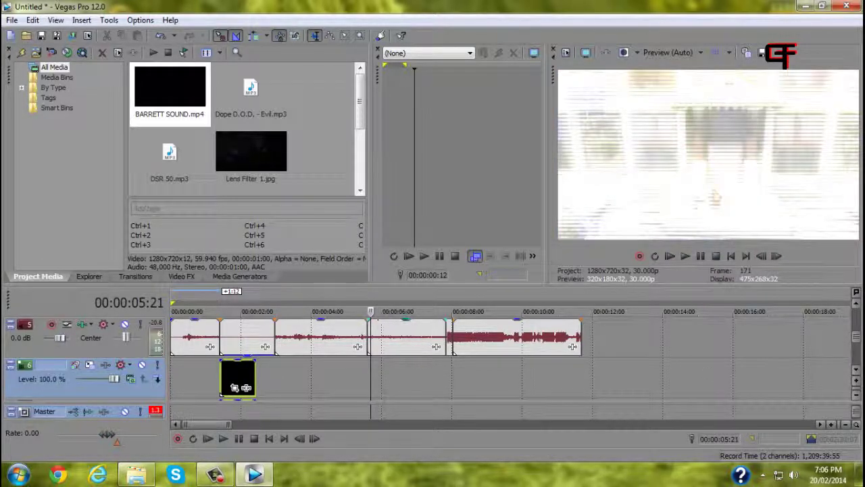
Set the video preview quality to Preview (Quarter) and replay the first shot from 00:00:01:04
drag(372, 376, 211, 376)
click(701, 54)
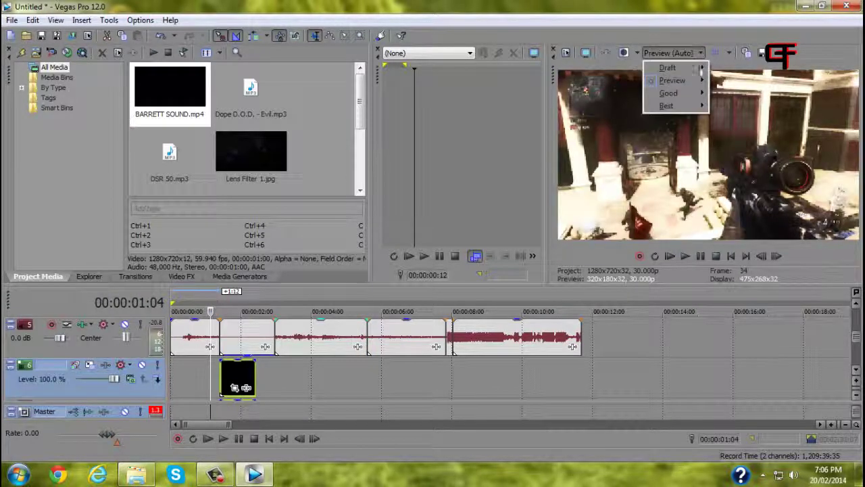
mouse_move(672, 80)
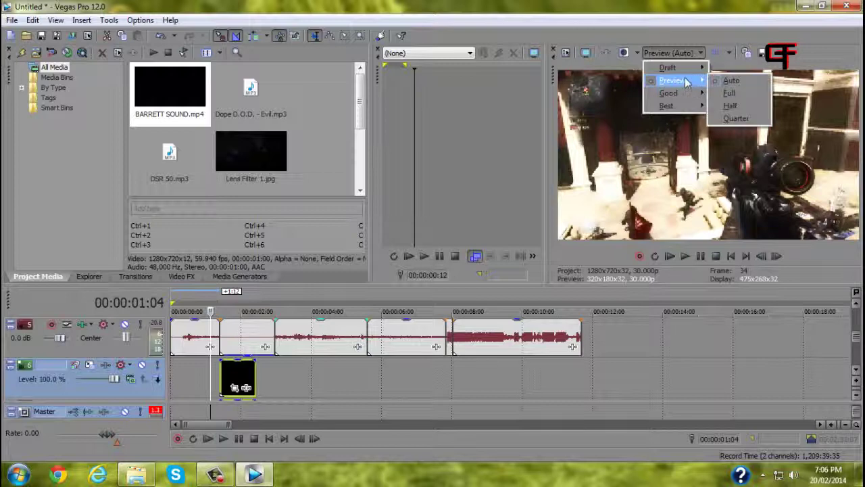
click(735, 119)
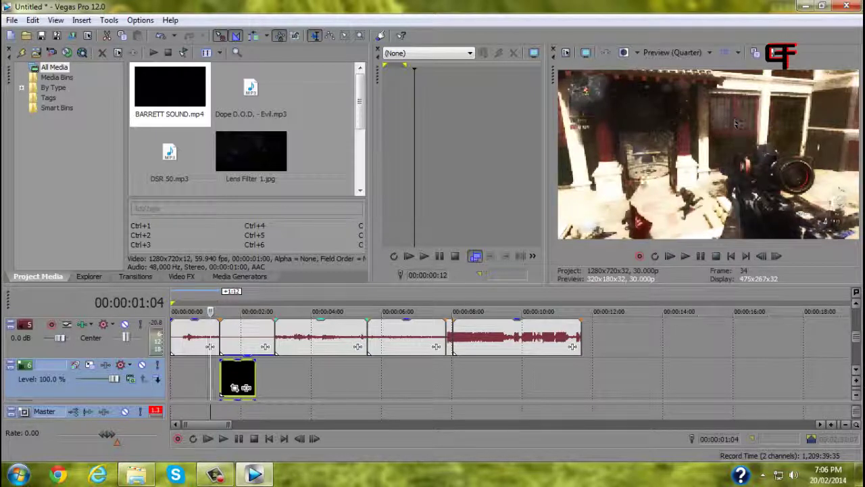
click(685, 256)
click(701, 256)
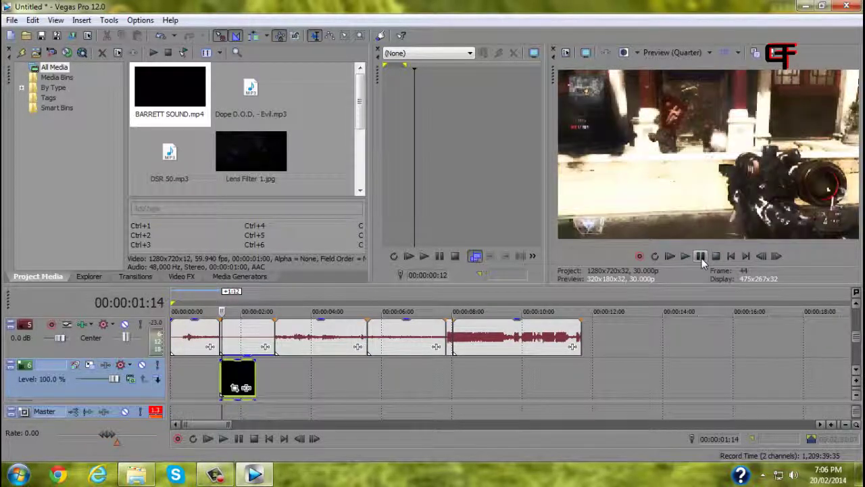
Replay the shots from 00:00:01:12 and trim the end of the BARRETT SOUND.mp4 clip to 00:00:02:00
click(219, 342)
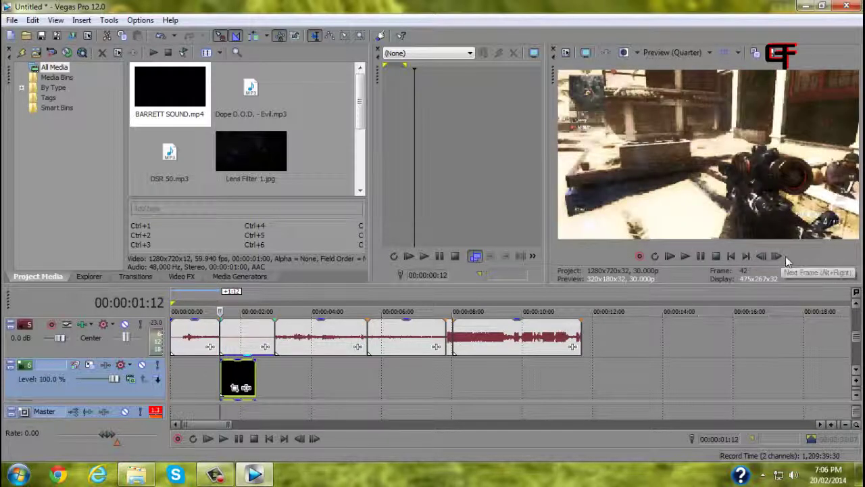
click(686, 257)
click(701, 258)
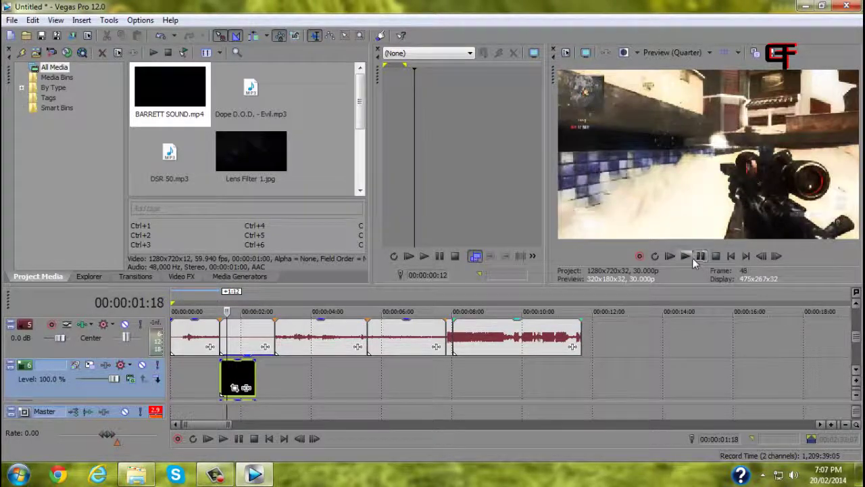
click(685, 256)
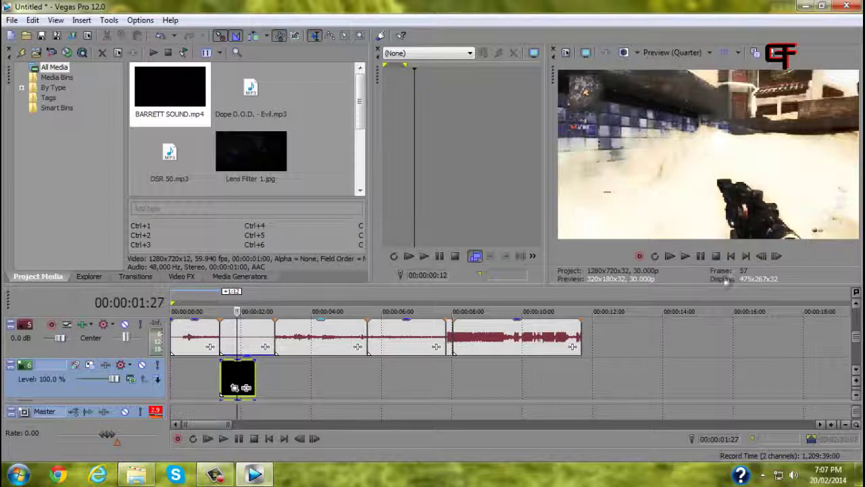
click(685, 256)
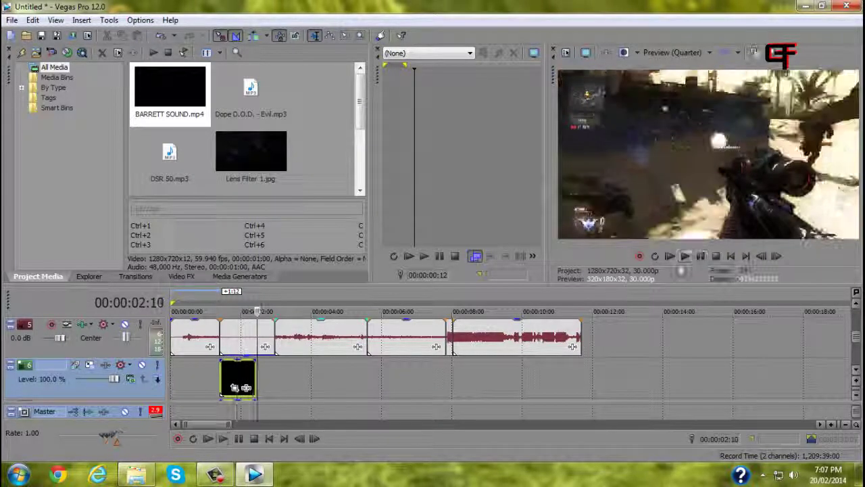
mouse_move(256, 378)
mouse_down()
mouse_move(241, 379)
mouse_move(255, 378)
mouse_up()
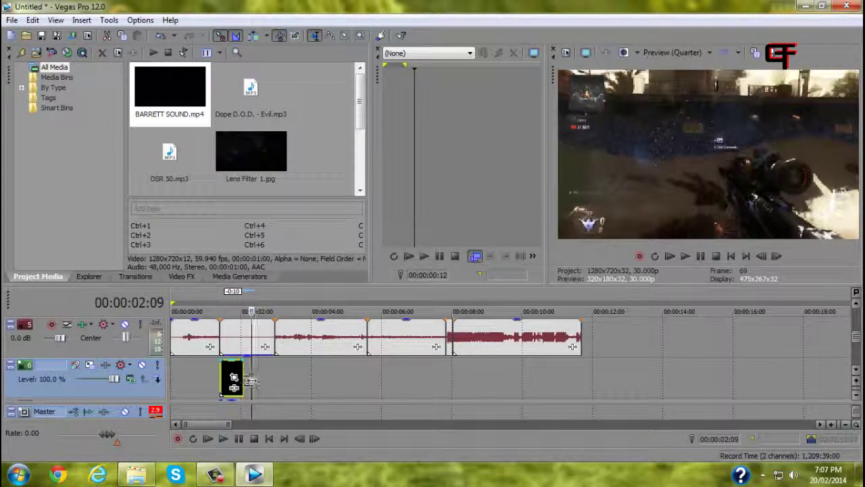
drag(250, 380, 247, 381)
click(248, 380)
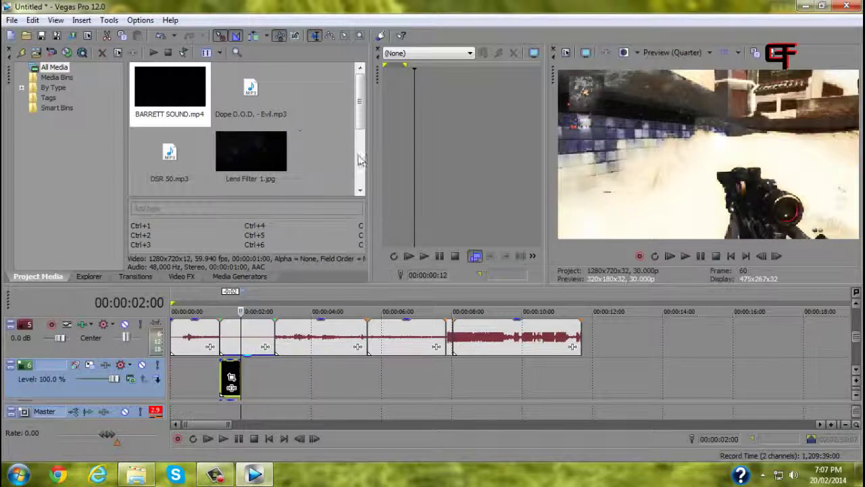
Place MSR SOUND.mp4 directly after the BARRETT SOUND.mp4 clip at 00:00:02:00 and play it
scroll(361, 142, down, 3)
drag(252, 91, 248, 379)
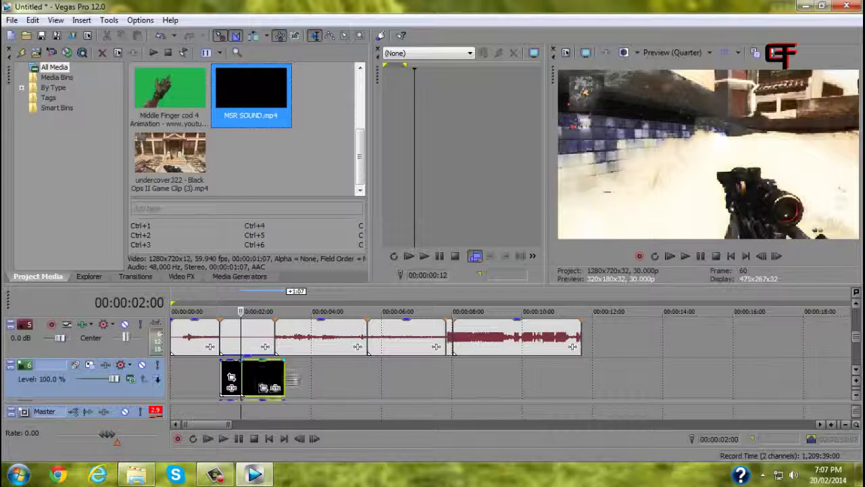
click(686, 257)
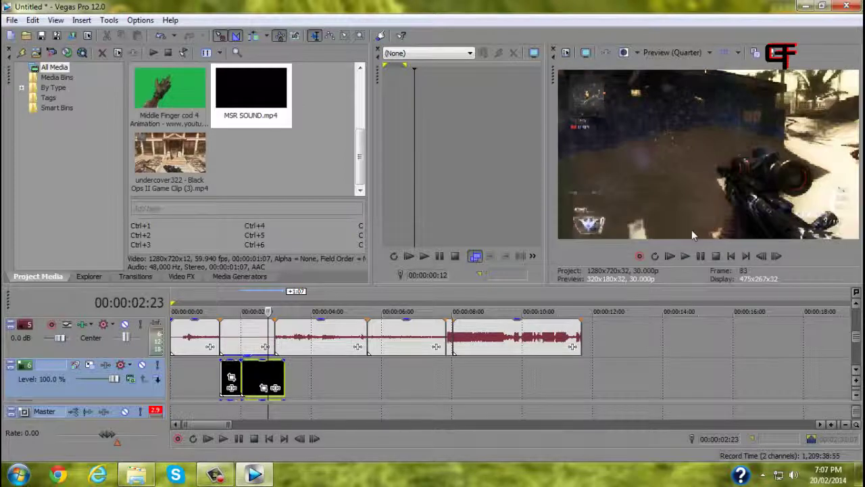
Lower the first music segment's gain to -Inf. dB and replay the two sniper sounds without the music
click(702, 257)
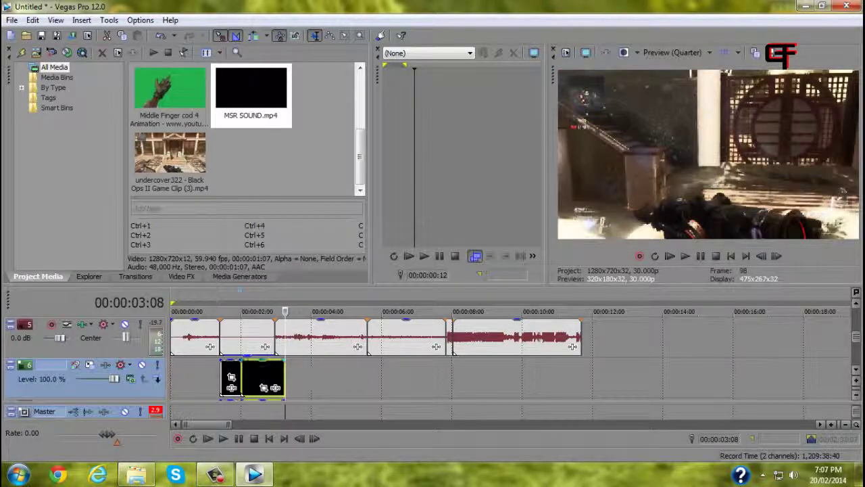
click(858, 347)
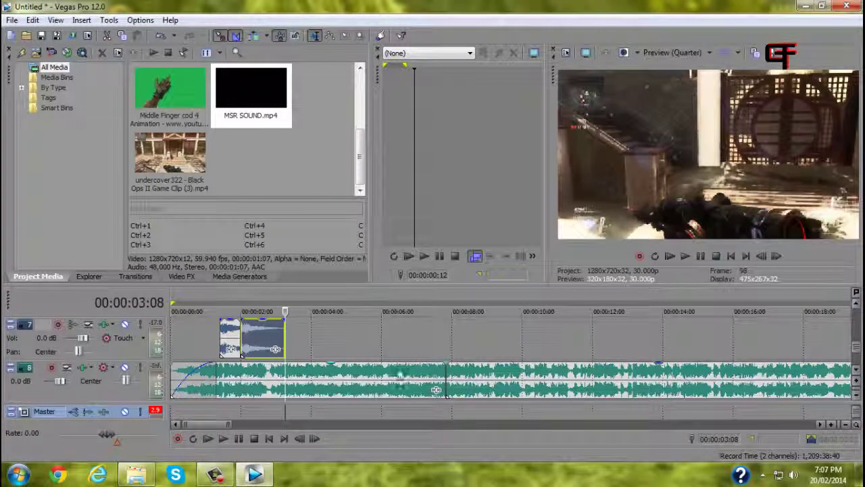
drag(333, 364, 309, 395)
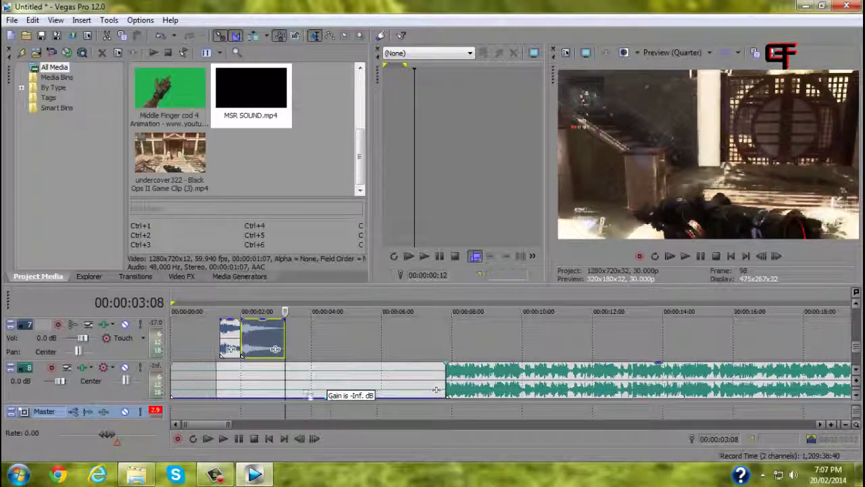
click(231, 299)
click(684, 255)
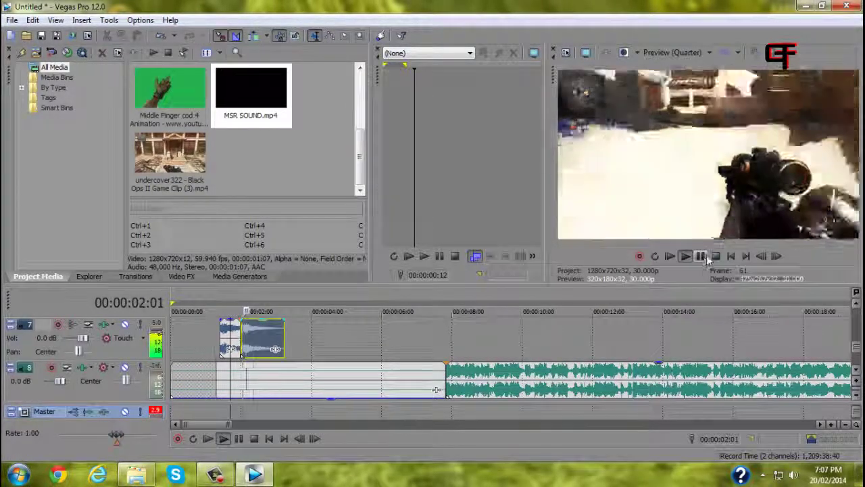
click(701, 257)
Split the MSR SOUND.mp4 clip at 00:00:02:15 and delete the part before the split
click(271, 345)
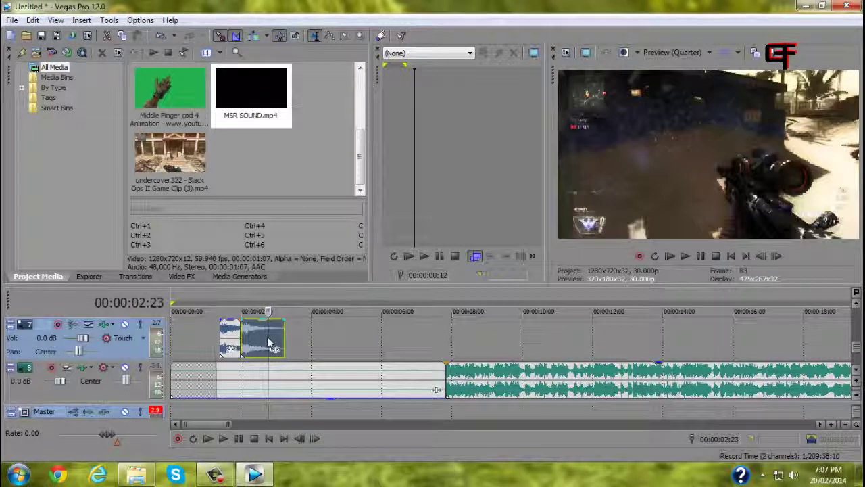
key(Left)
key(Left)
key(Left)
key(Left)
key(Left)
key(Left)
key(Left)
key(Left)
key(Left)
key(Left)
key(Left)
key(Left)
key(Left)
key(Left)
key(Left)
key(Left)
key(Left)
key(Left)
key(Left)
key(Left)
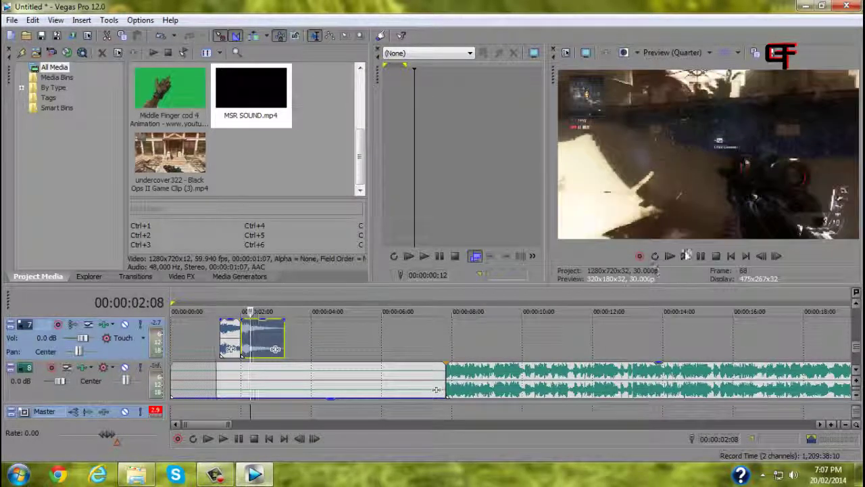
click(685, 255)
click(699, 257)
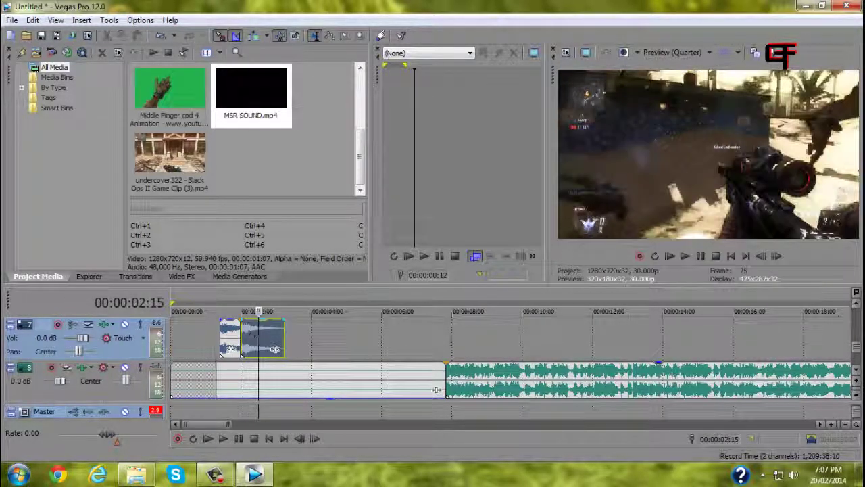
click(245, 338)
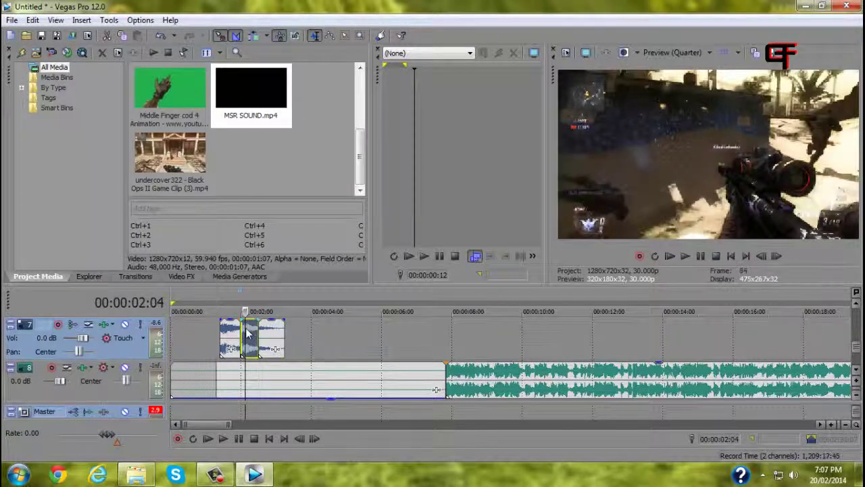
right_click(245, 338)
click(303, 226)
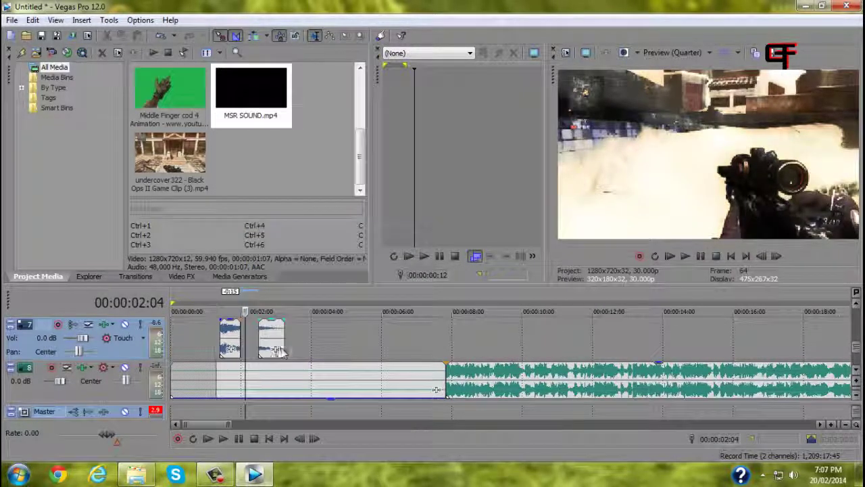
Move the remaining MSR SOUND.mp4 part against the end of the BARRETT SOUND.mp4 clip at 00:00:02:00 and replay the shots
drag(273, 342, 254, 344)
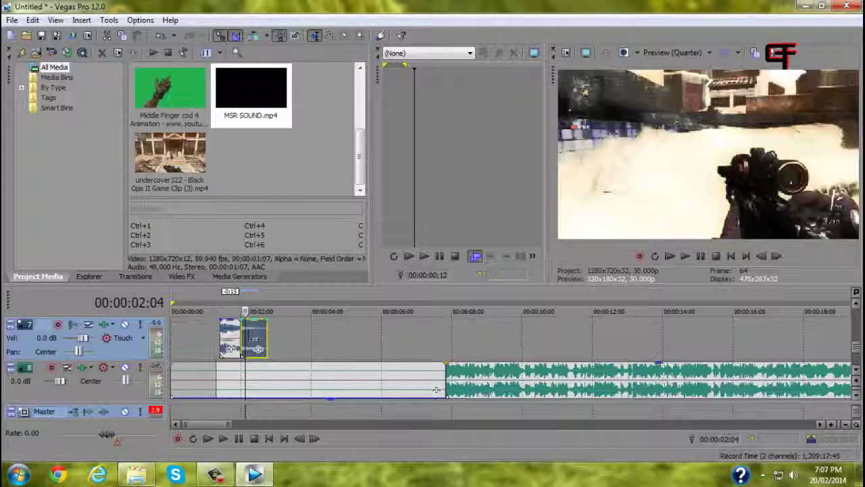
click(209, 332)
click(685, 256)
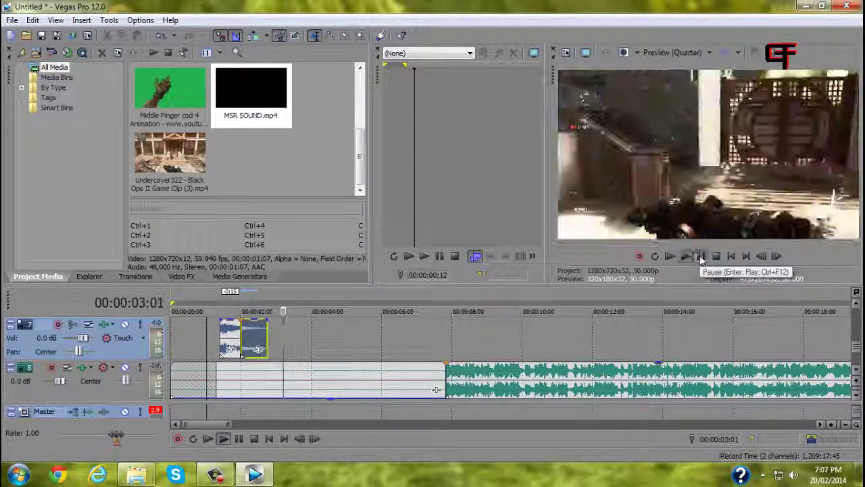
click(700, 257)
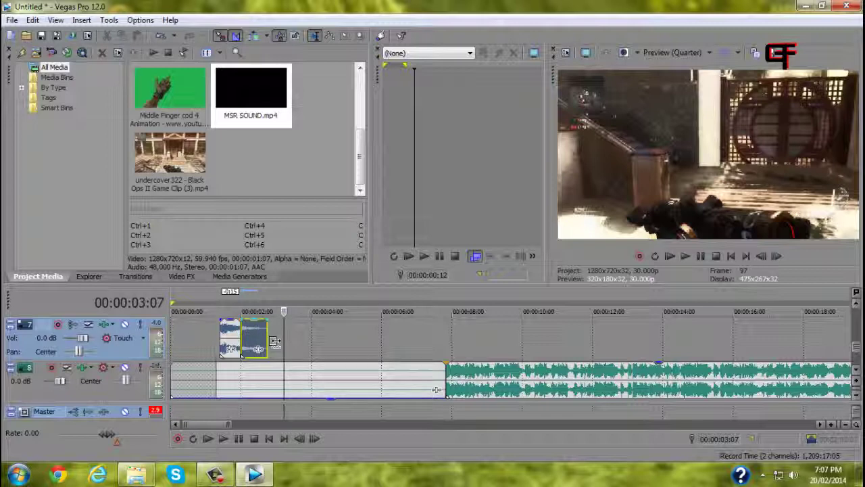
Extend the end of the MSR SOUND.mp4 clip by 6 frames and replay the shots from 00:00:01:06
drag(275, 342, 282, 343)
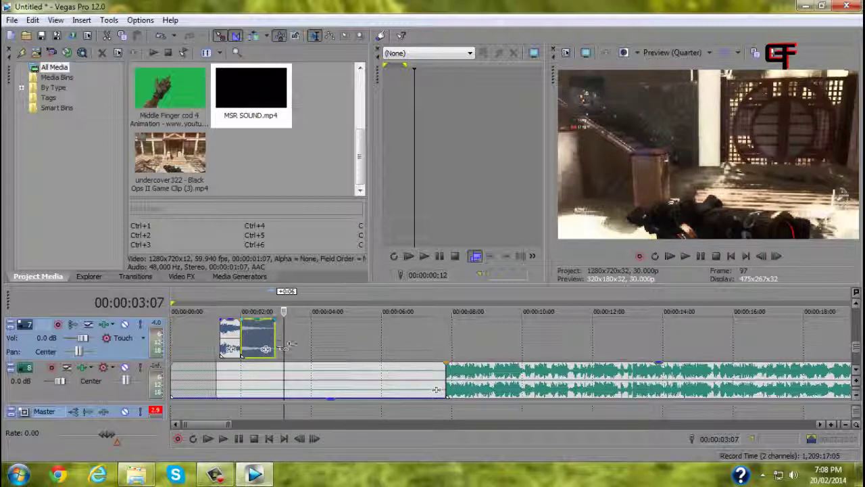
drag(284, 312, 213, 312)
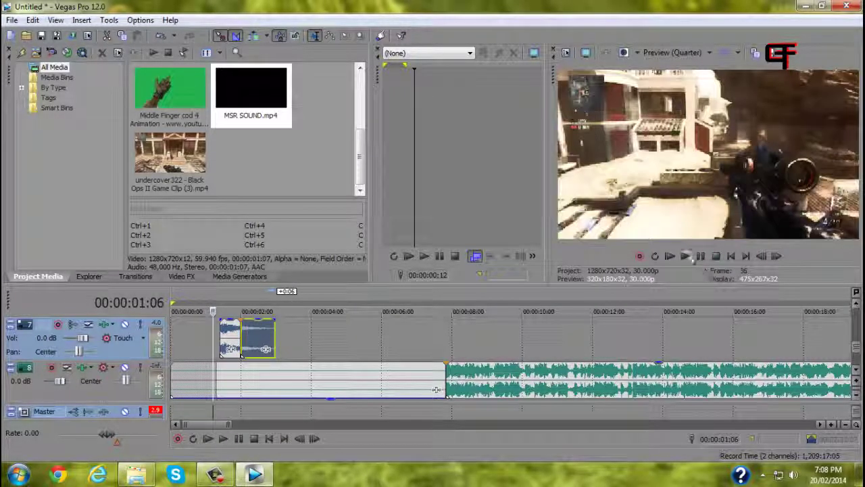
click(703, 257)
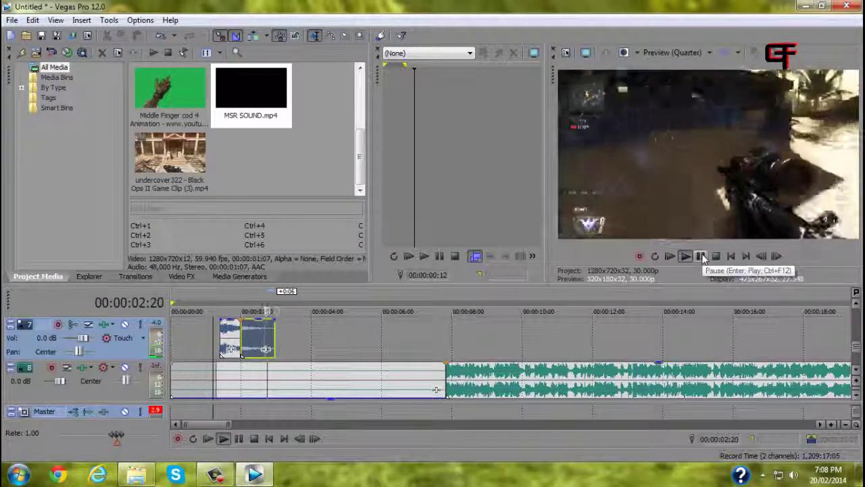
Restore the first music segment's gain to 0.0 dB and place the timeline cursor at 00:00:00:29
drag(854, 346, 857, 347)
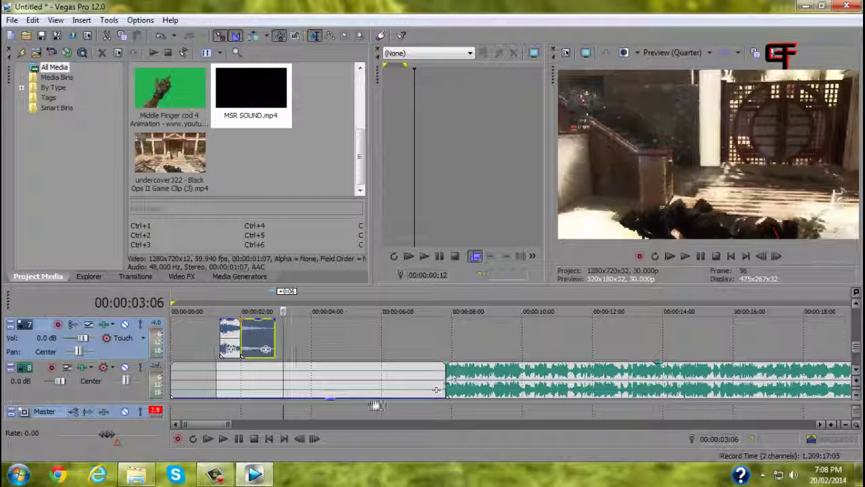
drag(332, 398, 334, 360)
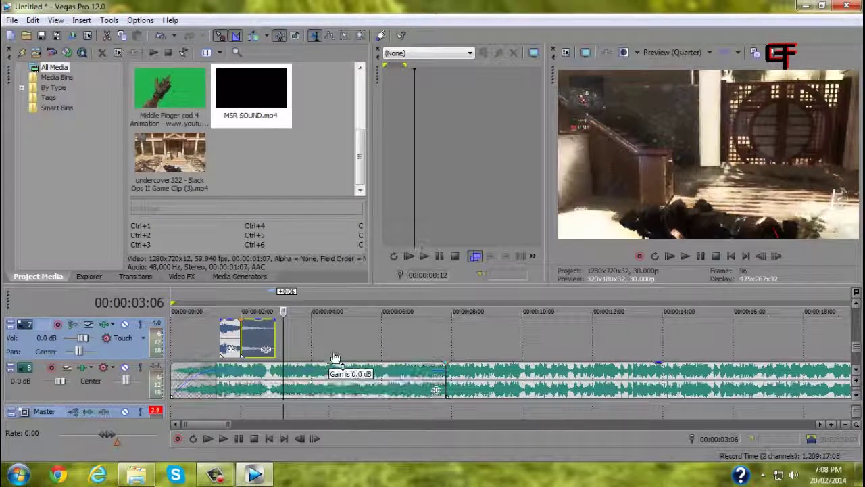
drag(283, 339, 205, 339)
key(space)
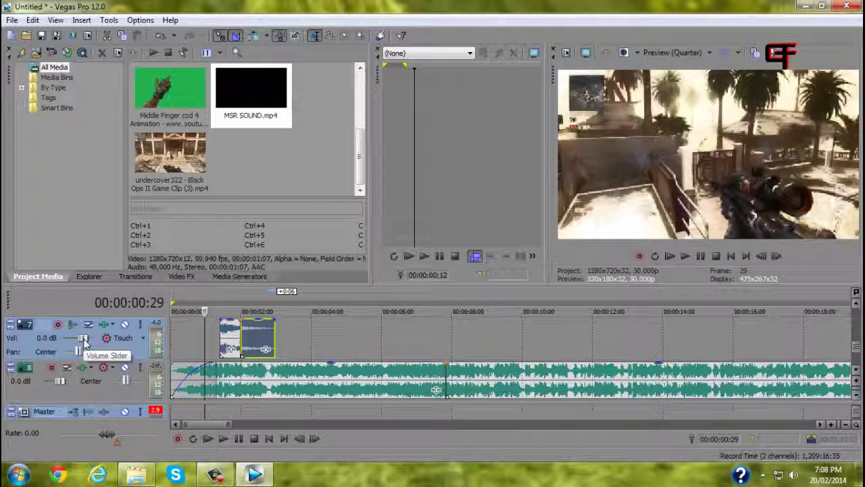
Try the sniper sound track at a volume of 3.3 dB and play it together with the music
drag(84, 340, 88, 343)
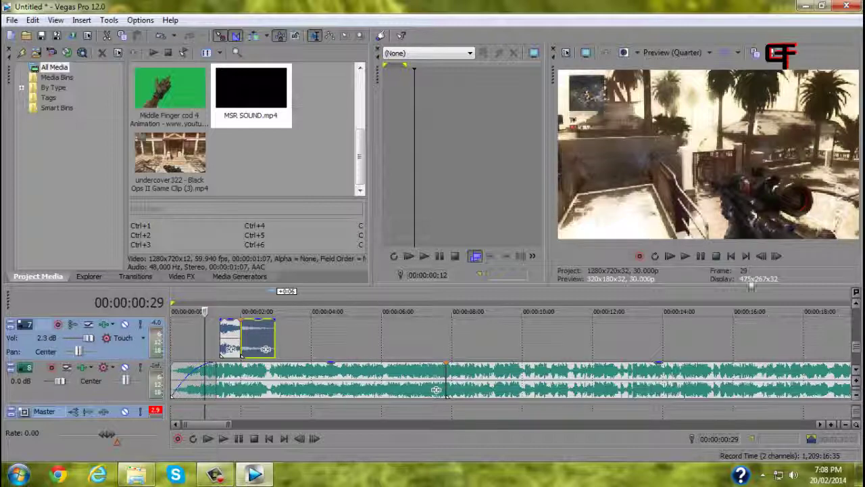
click(688, 260)
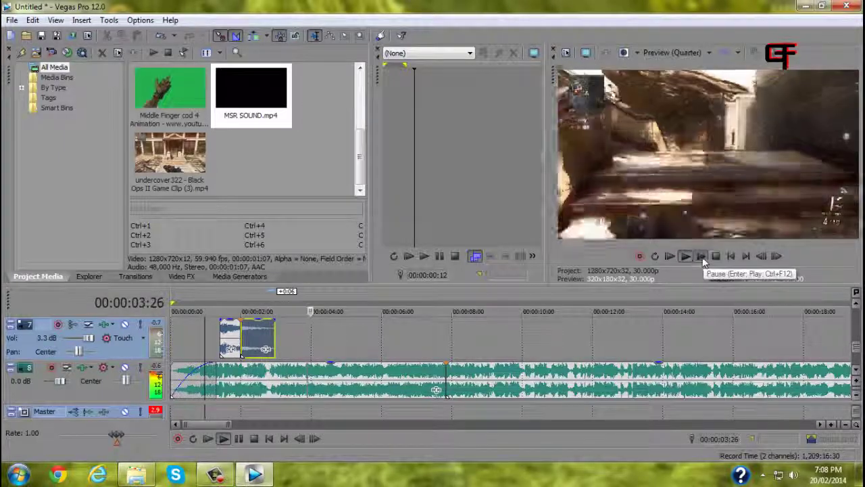
click(706, 261)
Test the sniper sound track at 12.0 dB from 00:00:00:29 and settle its volume at 2.4 dB
drag(90, 343, 187, 361)
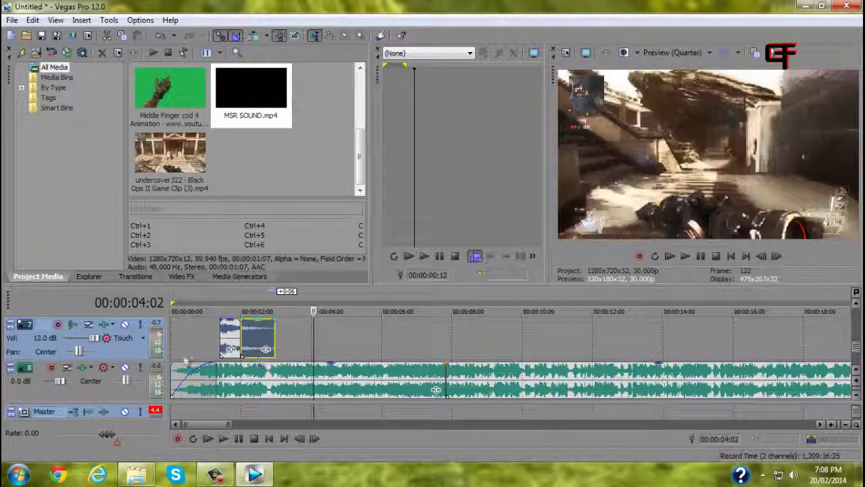
drag(313, 310, 205, 312)
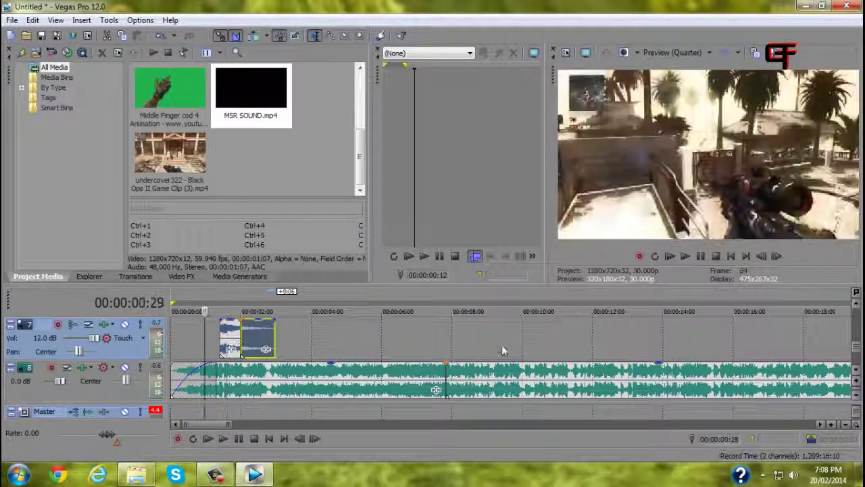
click(685, 257)
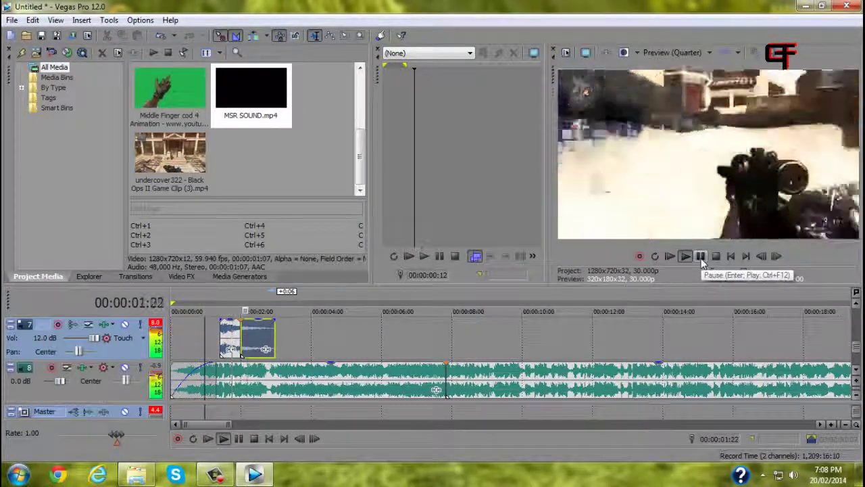
click(701, 258)
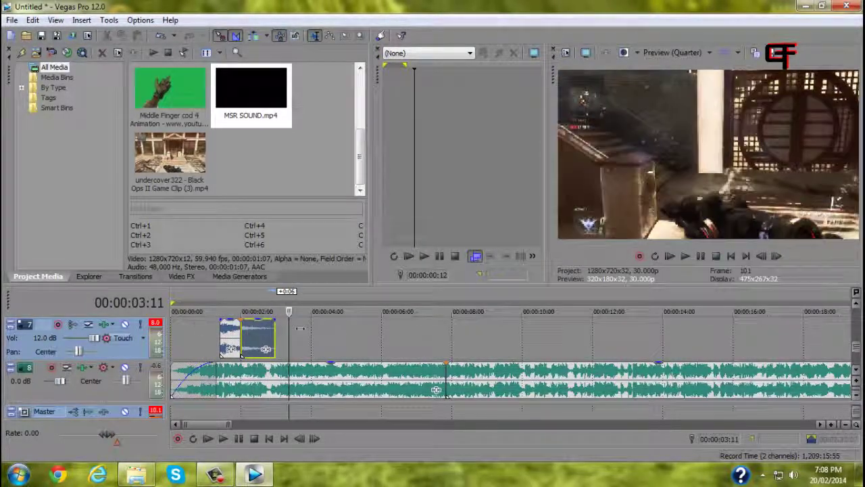
drag(86, 341, 87, 343)
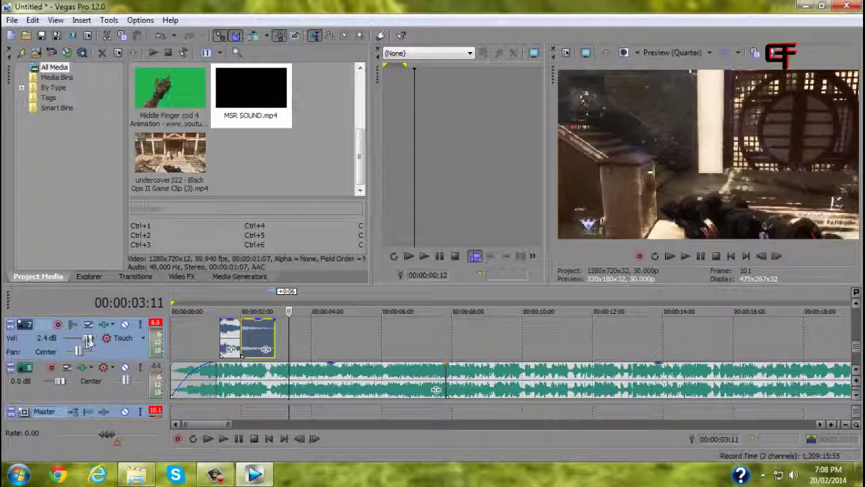
Place another BARRETT SOUND.mp4 clip on the sniper sound's video track at 00:00:07:25
click(856, 308)
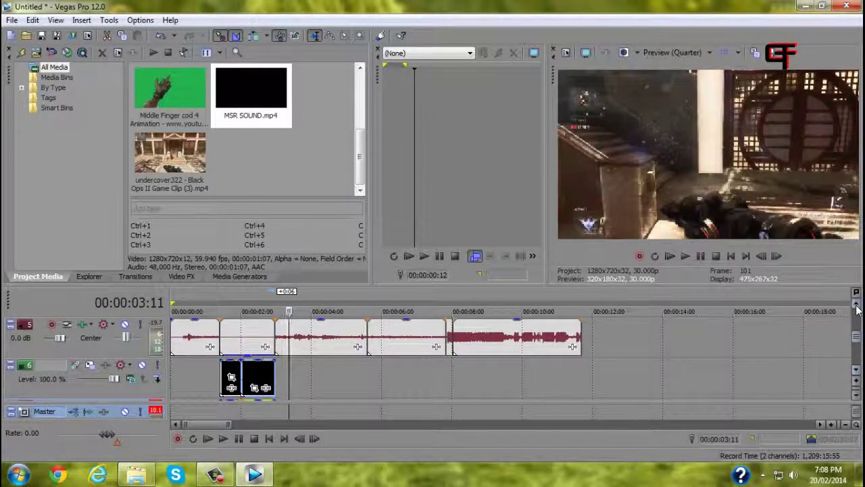
click(703, 370)
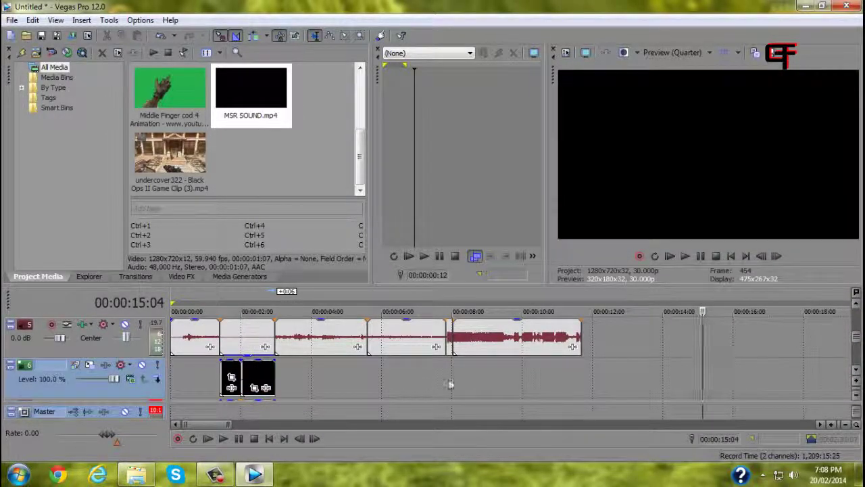
click(466, 384)
click(489, 365)
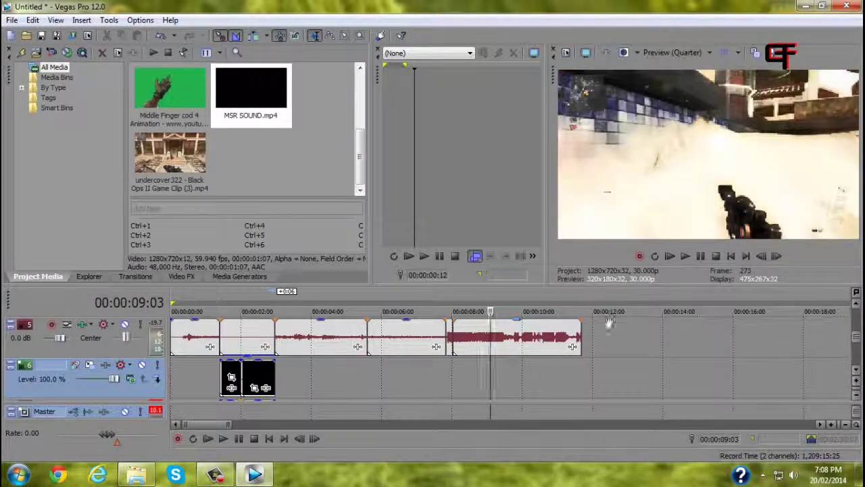
drag(499, 346, 450, 343)
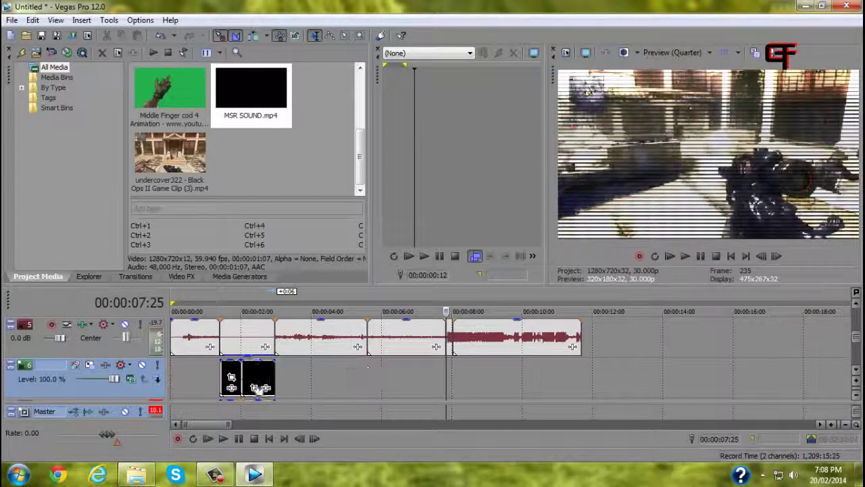
click(361, 121)
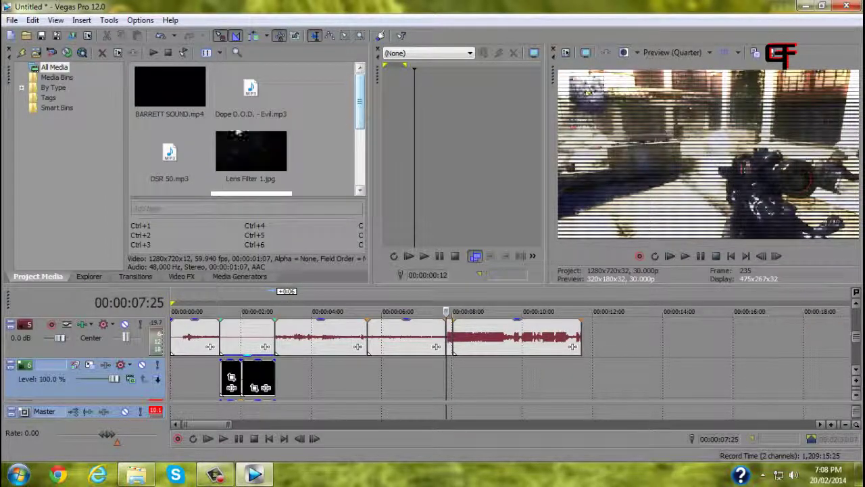
drag(166, 91, 449, 380)
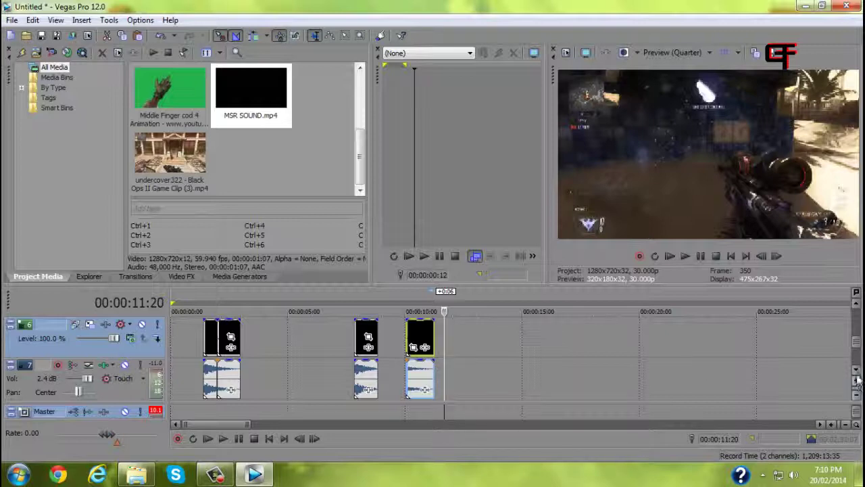
Play the edit from 00:00:06:28 to about 00:00:09:26 to check the sniper sounds against the shots
scroll(506, 367, down, 5)
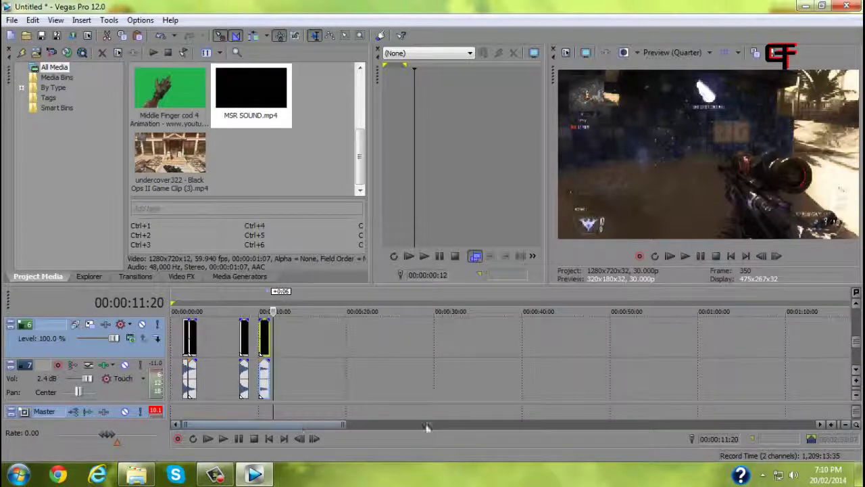
scroll(486, 381, up, 4)
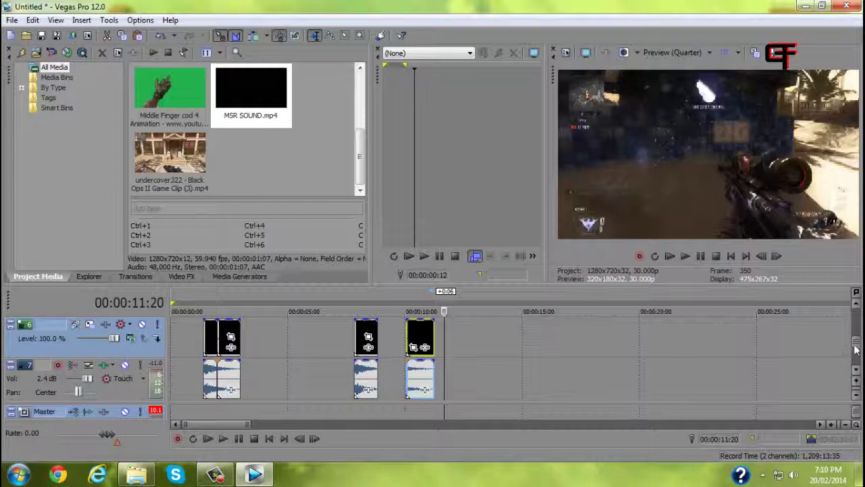
scroll(855, 348, up, 1)
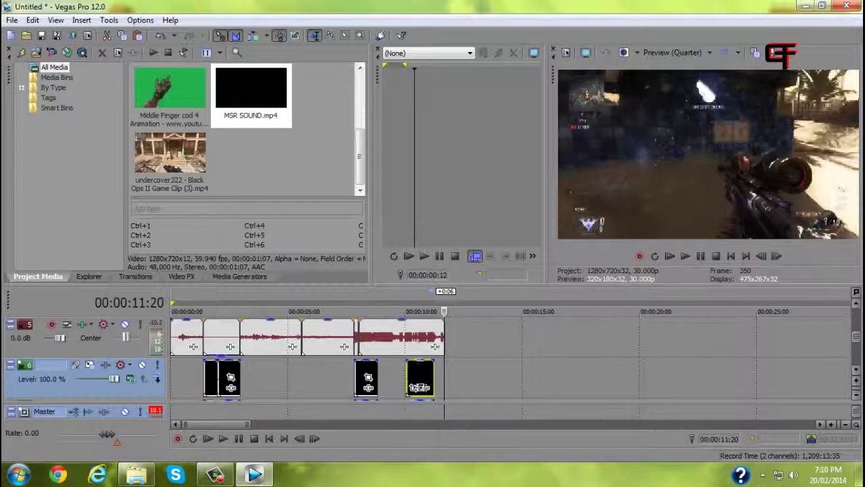
click(335, 304)
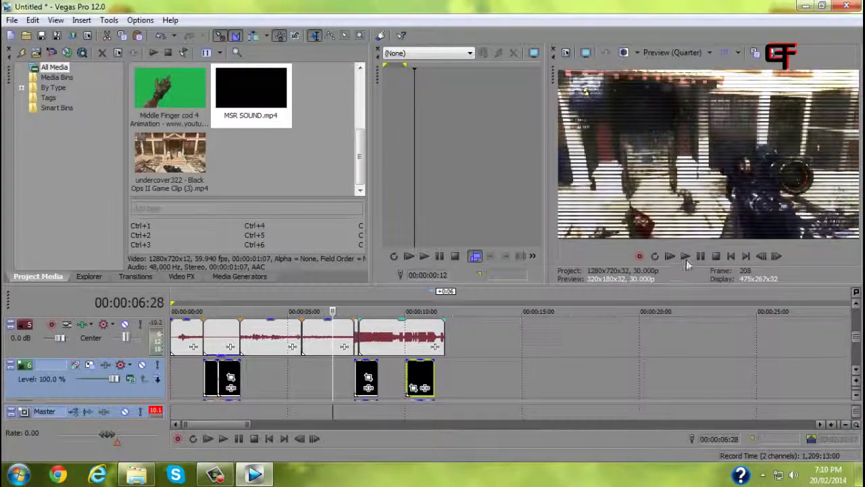
click(685, 256)
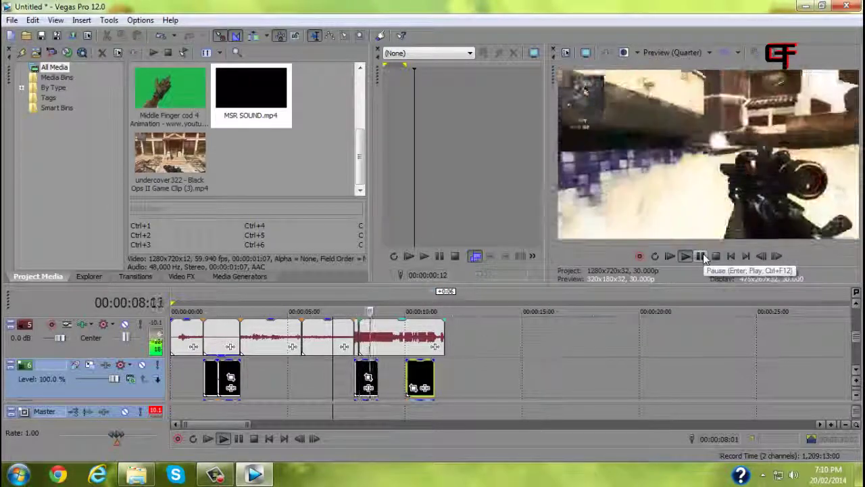
click(701, 257)
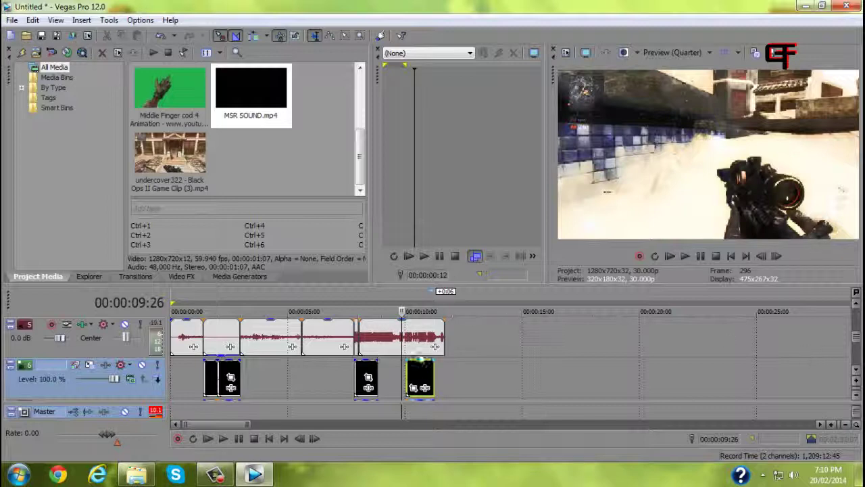
Split the music at 00:00:11:21, where the gameplay ends, and delete the remaining part after the cut
scroll(856, 352, down, 4)
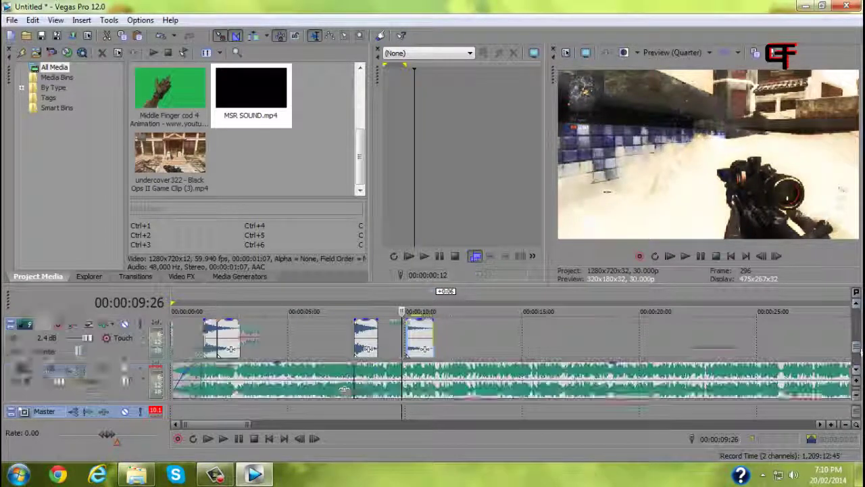
mouse_move(230, 429)
mouse_down()
mouse_move(565, 430)
mouse_move(512, 441)
mouse_move(413, 428)
mouse_move(267, 428)
mouse_move(227, 446)
mouse_up()
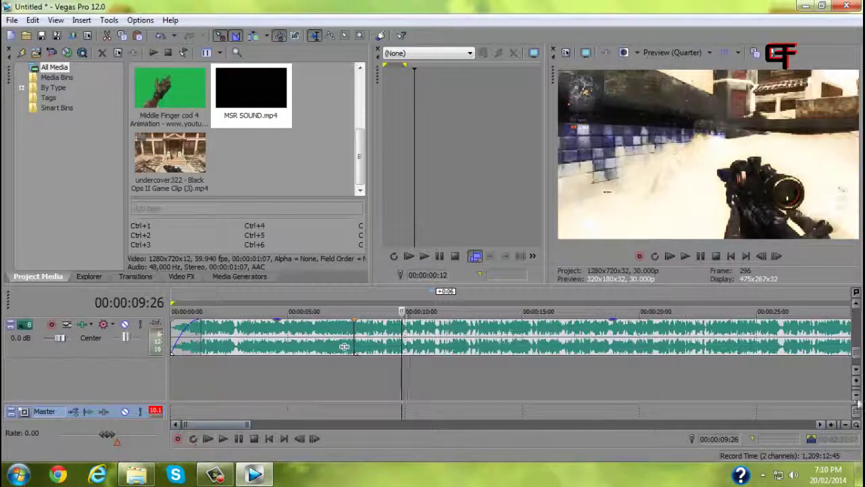
click(855, 305)
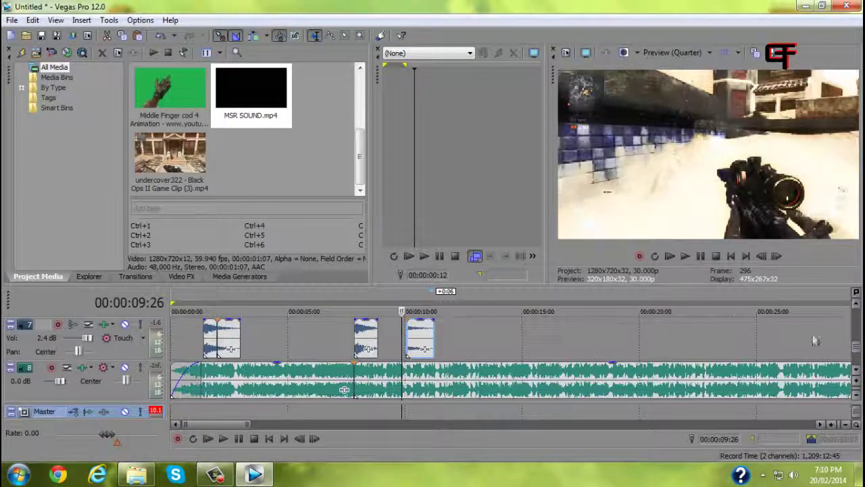
key(ctrl+z)
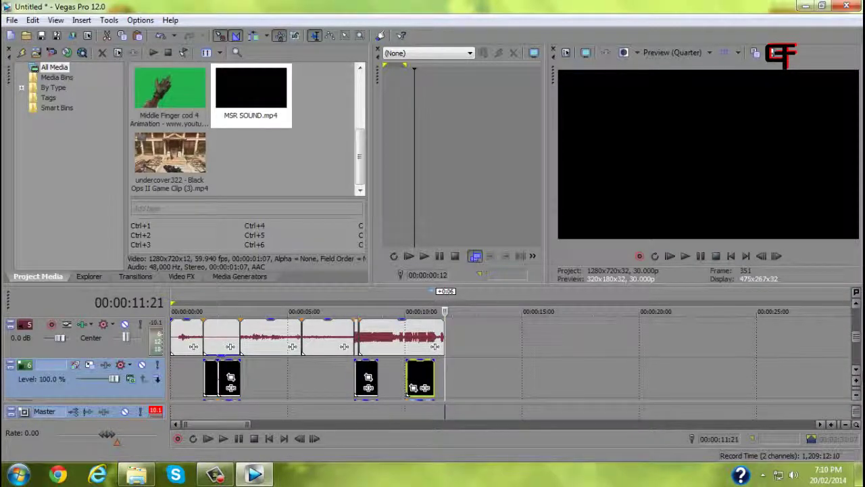
click(857, 371)
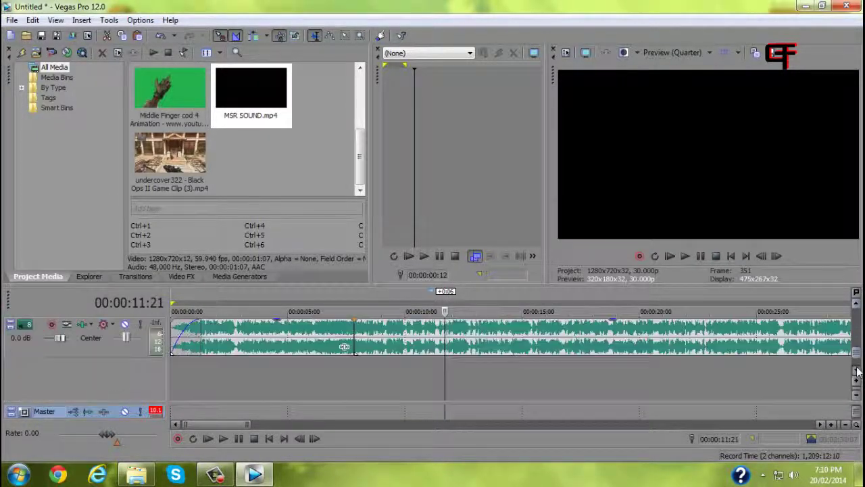
click(452, 345)
key(s)
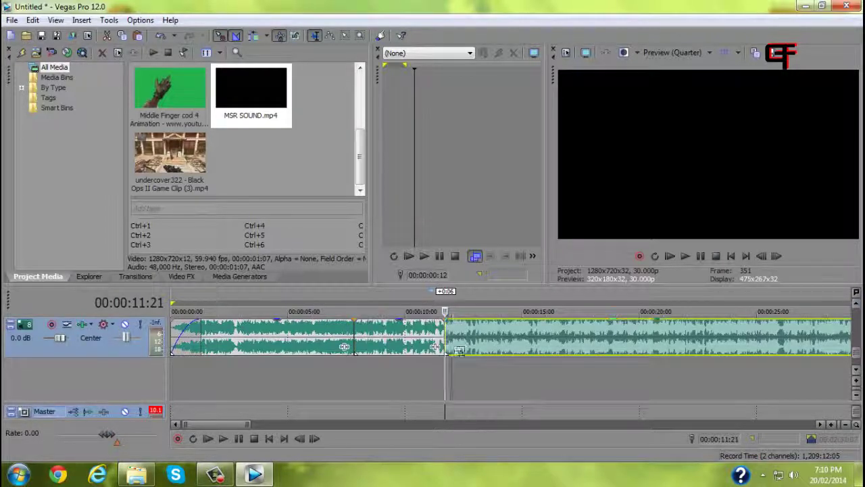
right_click(482, 332)
click(539, 225)
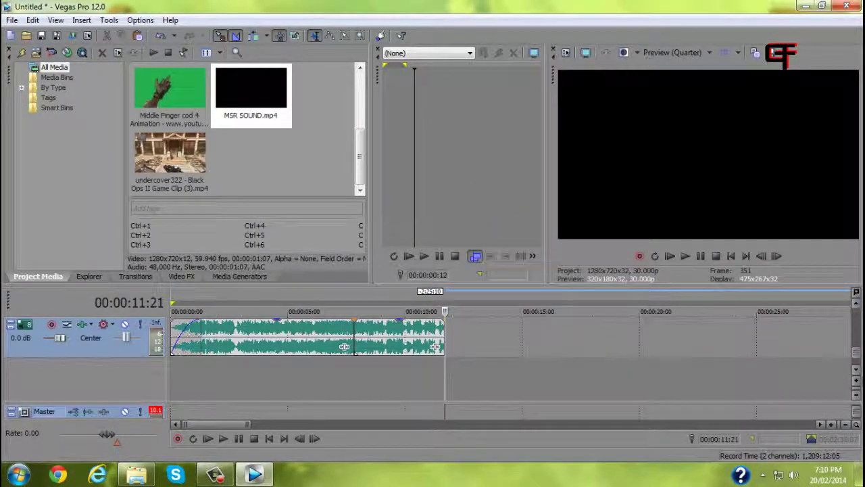
click(857, 312)
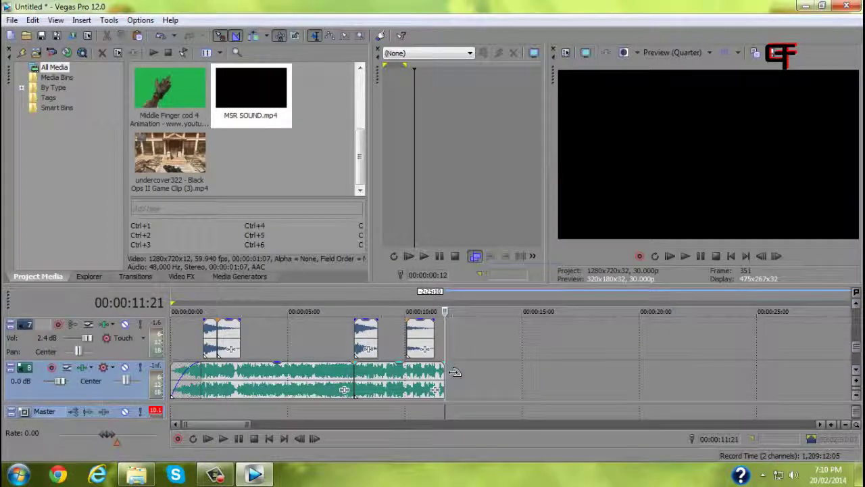
Fade out the end of the music from about 00:00:10:00 and return the timeline cursor to 00:00:00:00
drag(444, 364, 406, 366)
drag(445, 311, 172, 298)
click(857, 304)
click(858, 304)
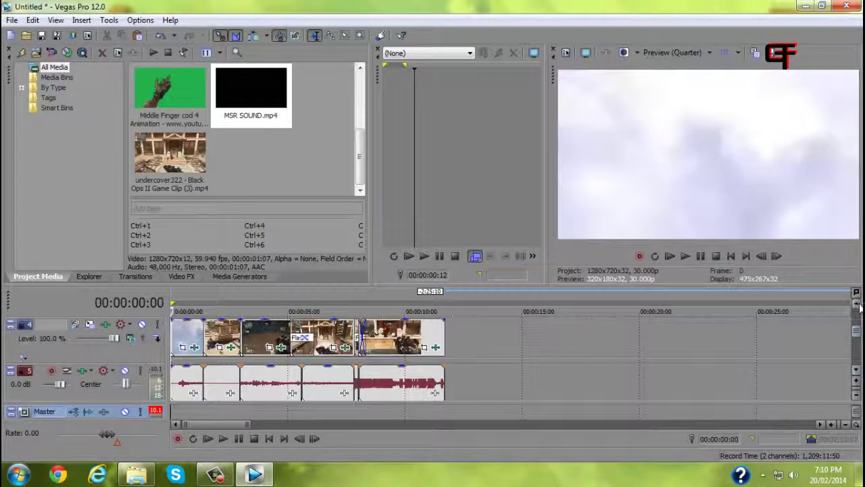
click(856, 307)
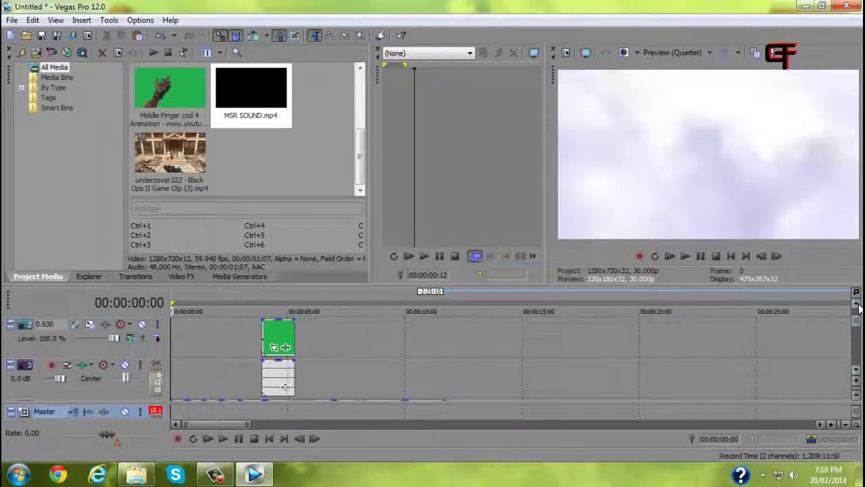
click(857, 370)
click(856, 370)
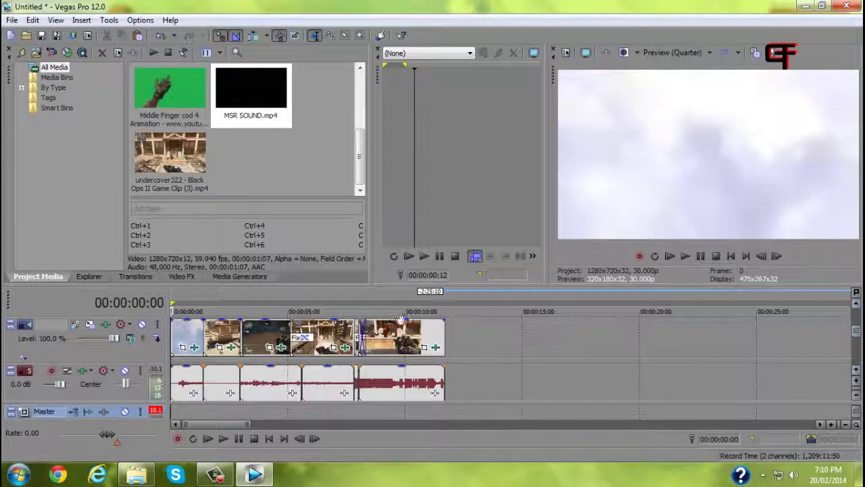
Apply the default Flash transition to the end of the last gameplay clip, keeping its settings unchanged
click(389, 296)
drag(419, 294, 399, 300)
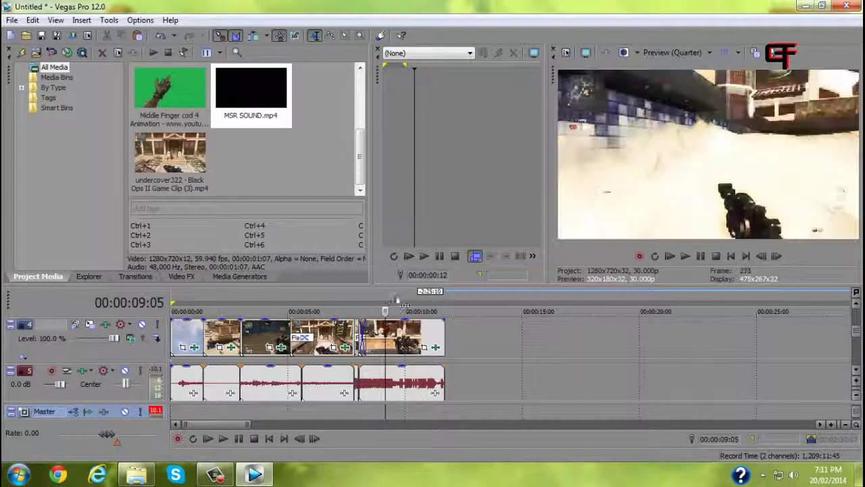
click(181, 276)
click(142, 277)
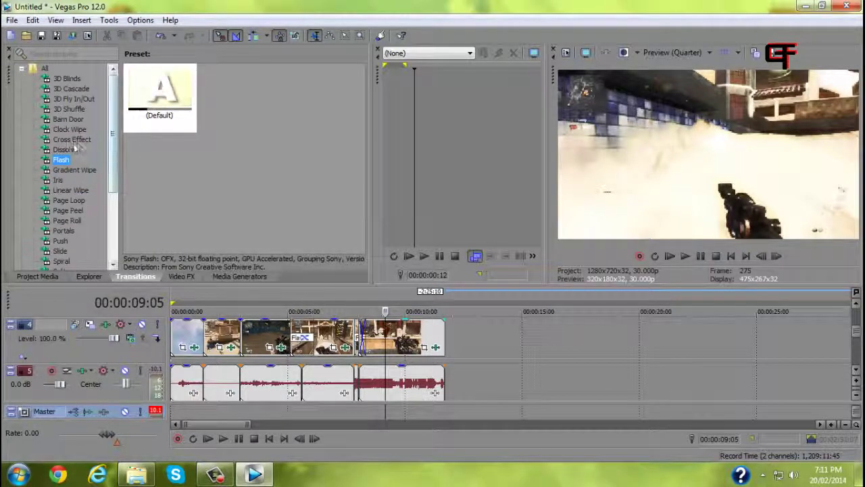
click(75, 149)
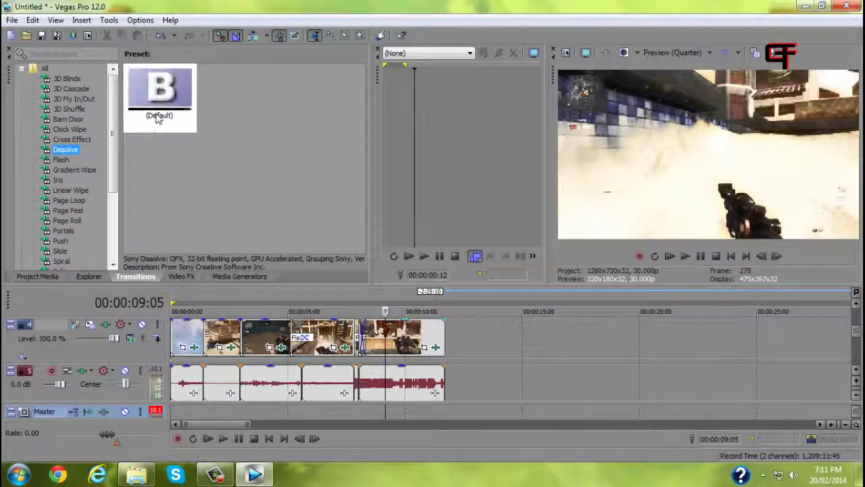
click(61, 161)
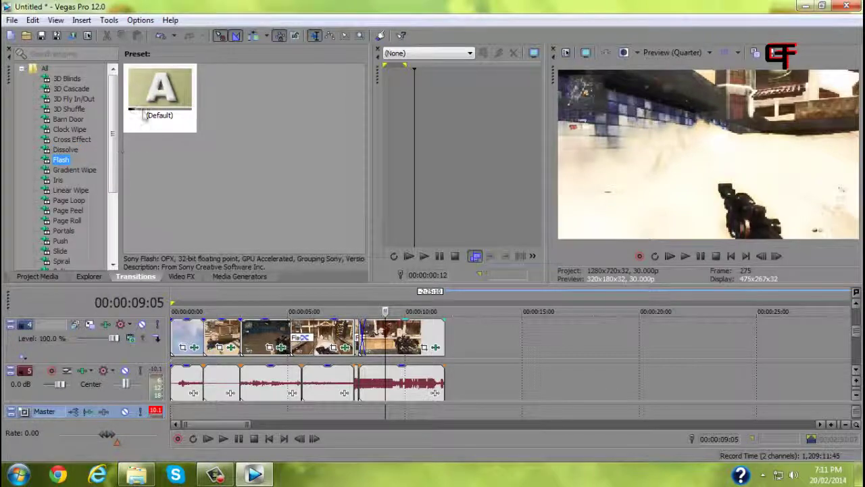
mouse_move(144, 115)
mouse_down()
mouse_move(159, 101)
mouse_move(450, 338)
mouse_move(437, 347)
mouse_up()
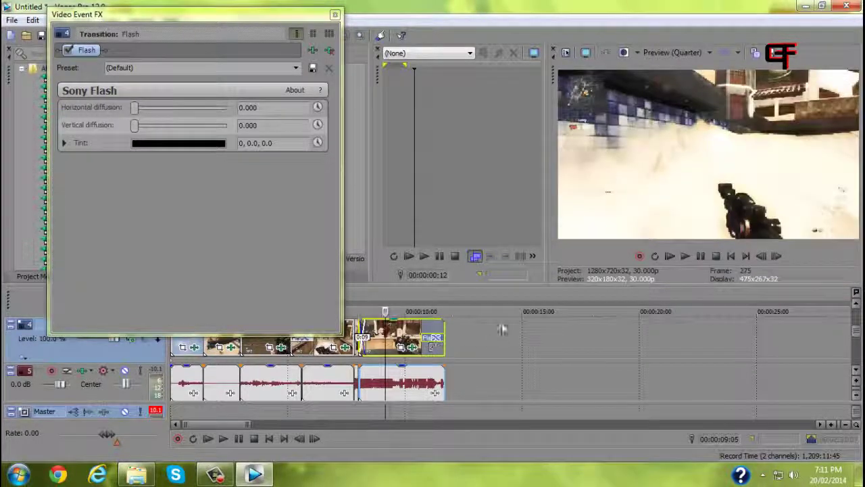
click(856, 373)
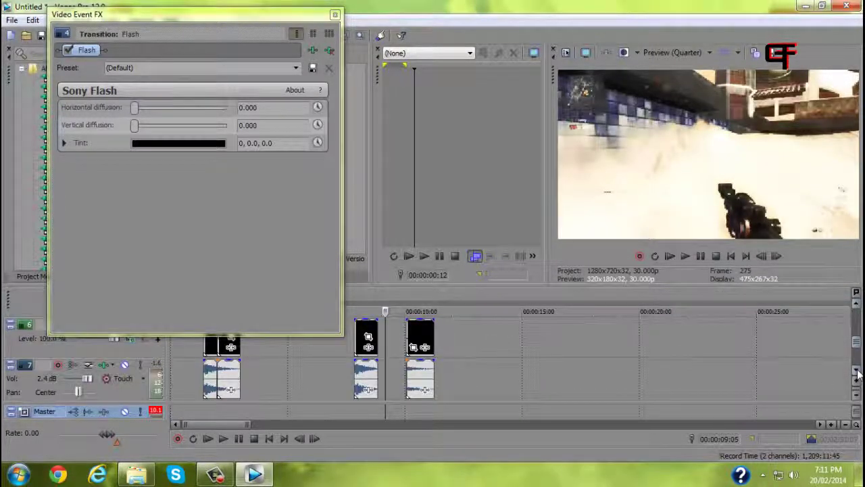
click(856, 373)
click(857, 304)
click(857, 304)
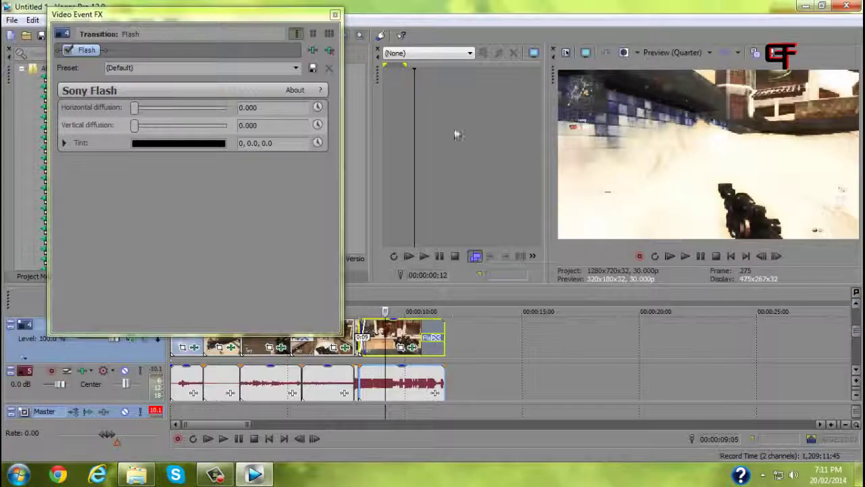
click(335, 14)
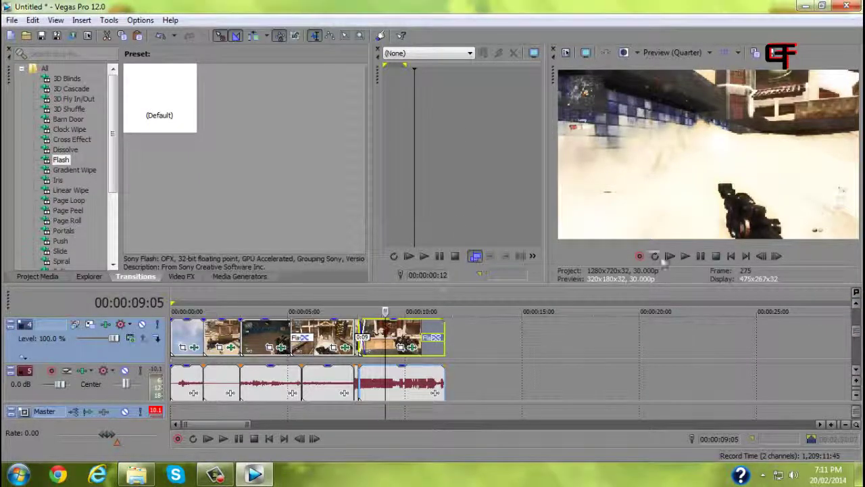
Play the ending from 00:00:09:05 past the last clip and check where the Lens Filter overlay ends
click(686, 256)
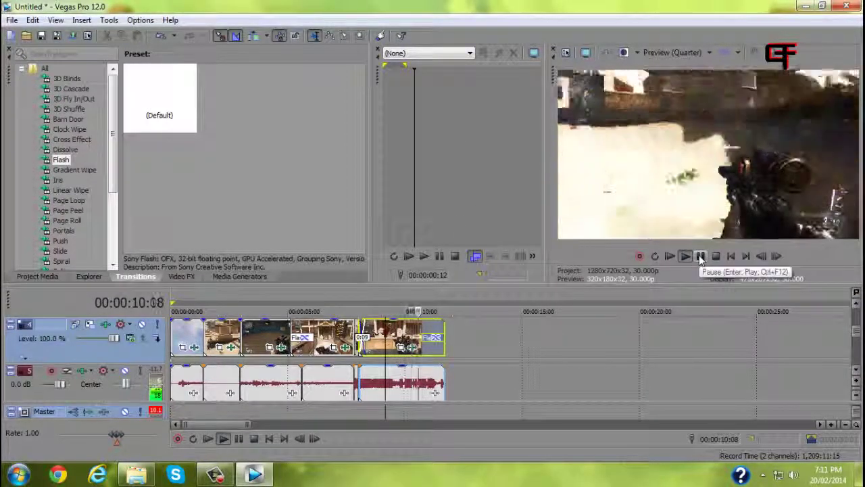
click(700, 257)
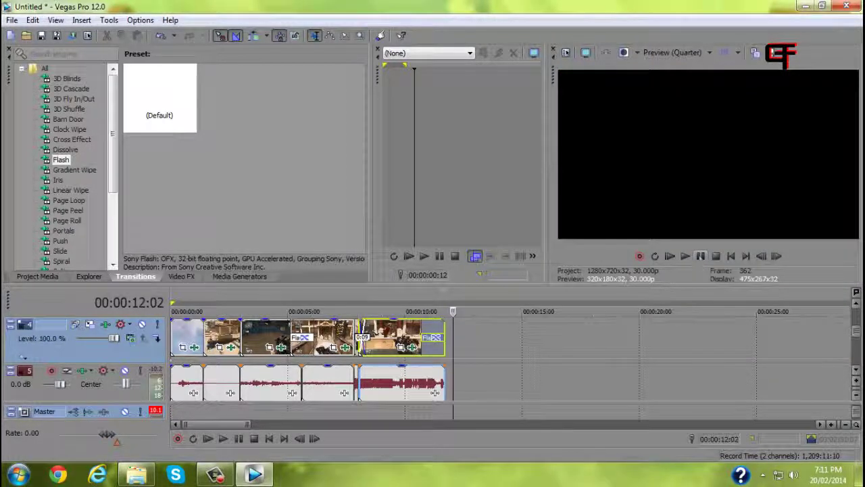
click(855, 304)
click(855, 303)
click(855, 304)
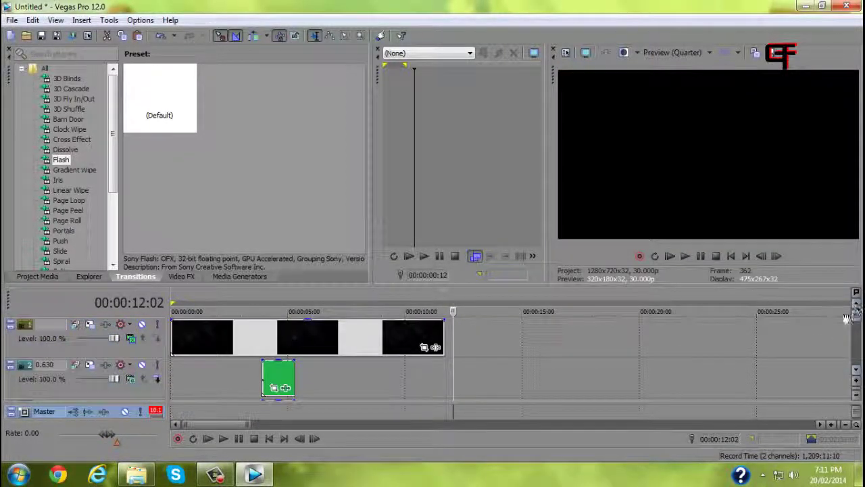
click(453, 346)
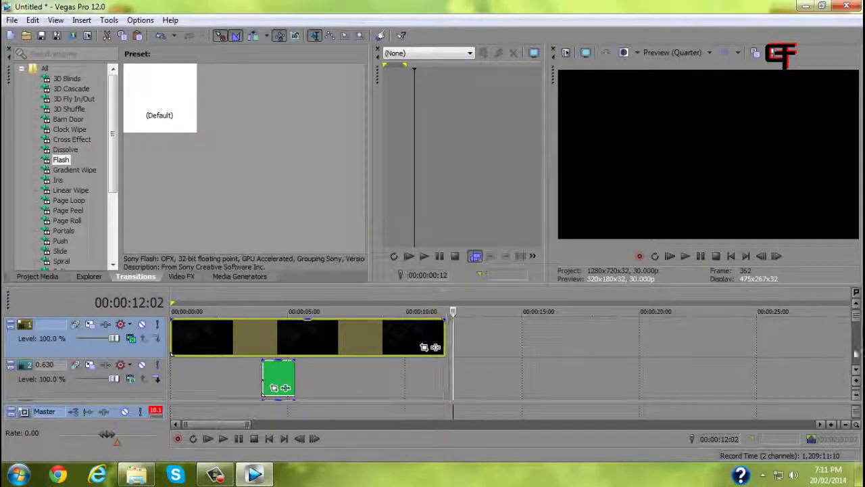
click(856, 376)
click(856, 376)
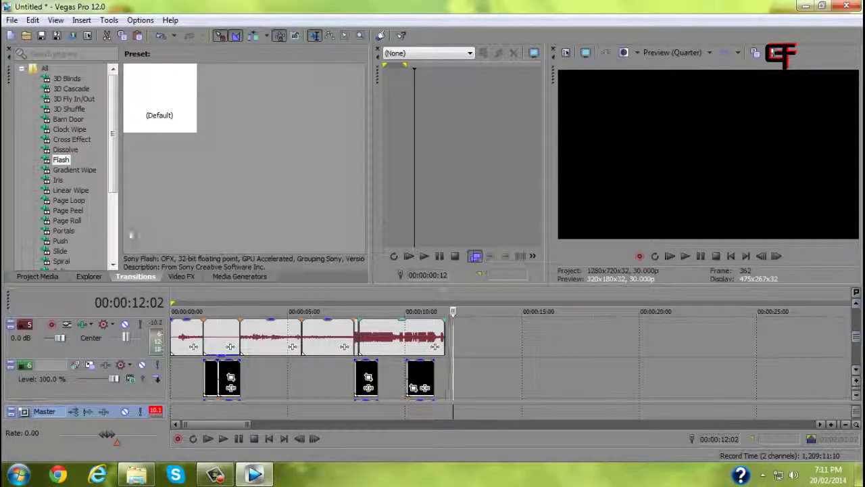
click(179, 279)
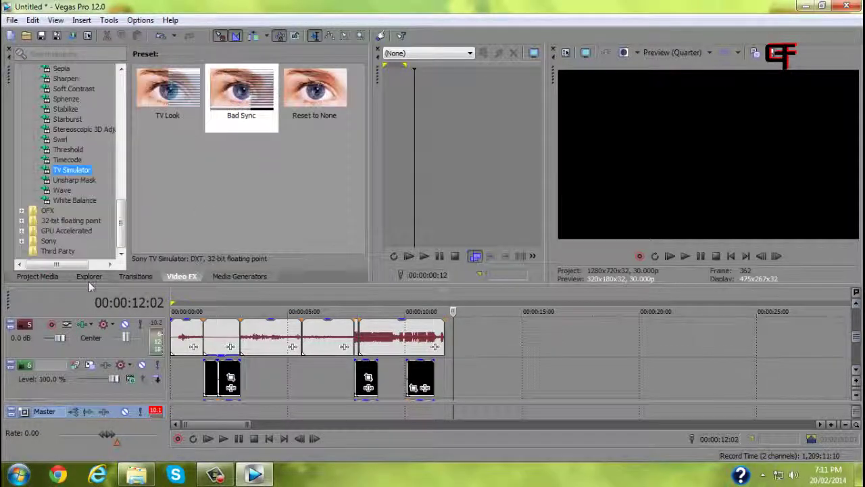
click(47, 276)
drag(360, 160, 350, 123)
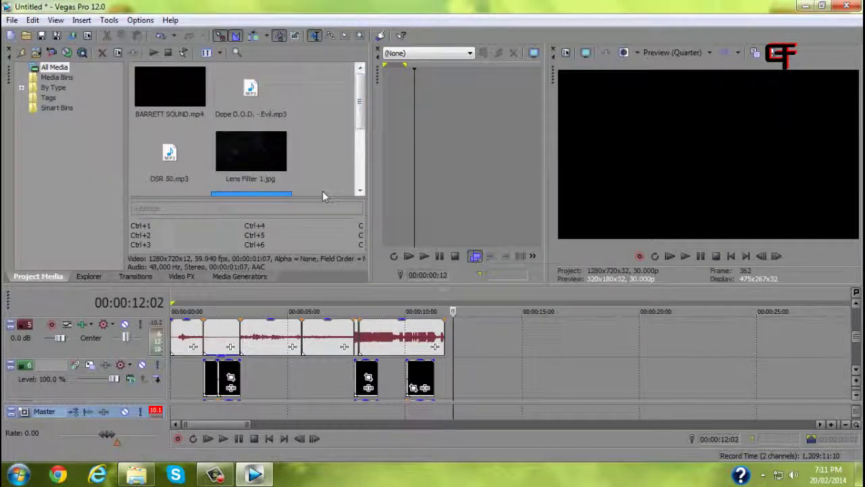
click(174, 277)
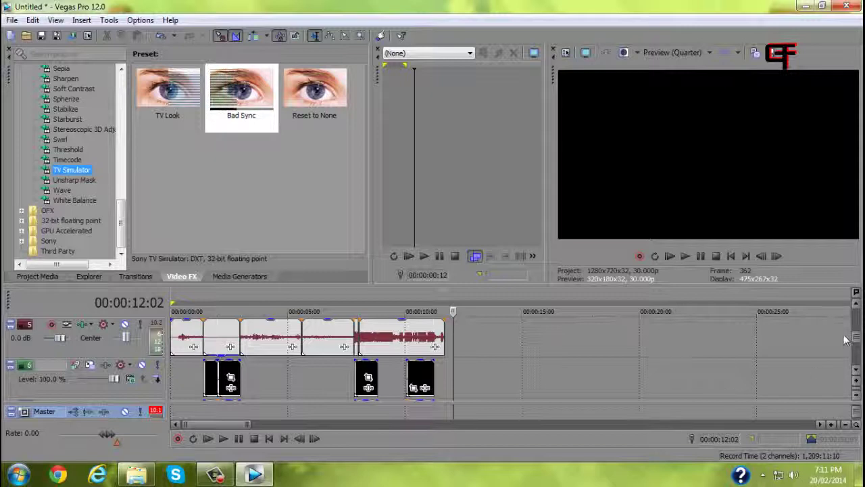
Set the loop region to span the whole edit, from the start to the end of the last gameplay clip
mouse_move(855, 336)
mouse_down()
mouse_move(857, 327)
mouse_move(857, 363)
mouse_move(857, 315)
mouse_move(857, 328)
mouse_up()
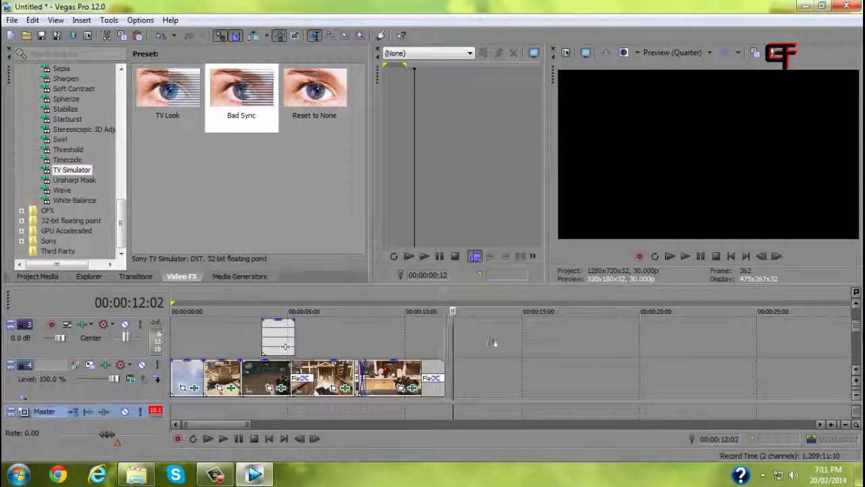
click(418, 305)
click(402, 306)
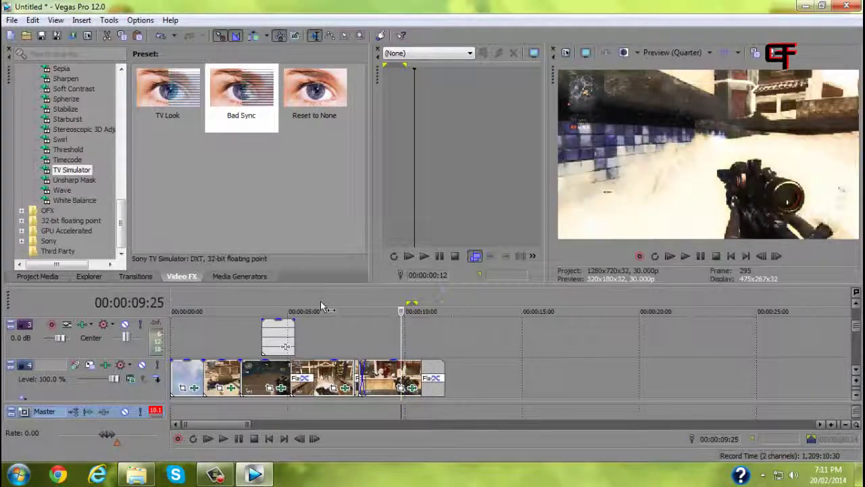
double_click(321, 306)
click(321, 334)
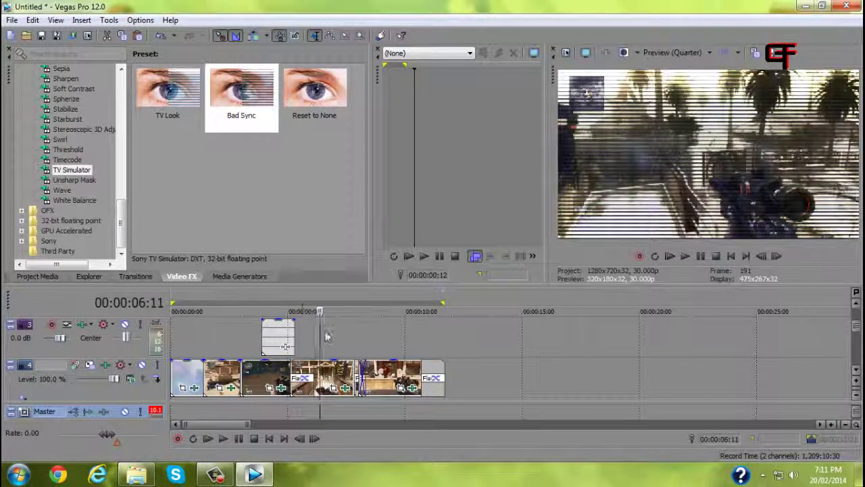
Scrub and play through the gameplay clips on the timeline to review the finished edit
key(space)
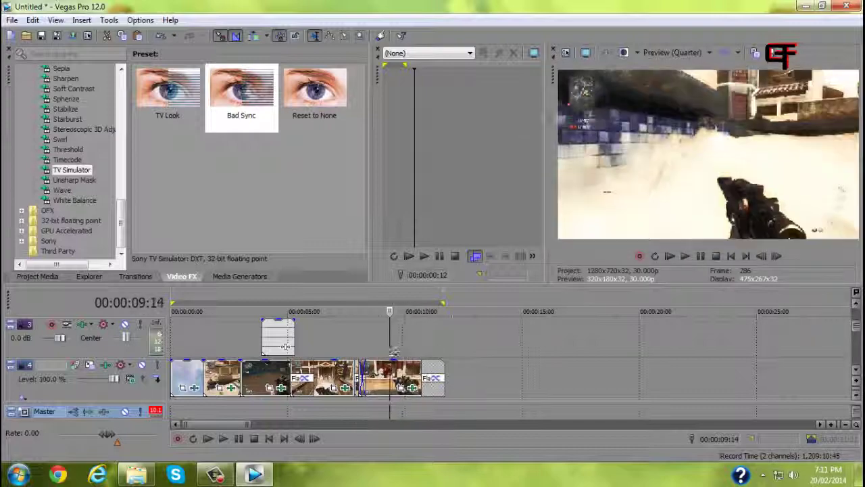
mouse_move(394, 355)
mouse_down()
mouse_move(256, 352)
mouse_move(379, 355)
mouse_move(402, 365)
mouse_up()
click(262, 368)
click(204, 368)
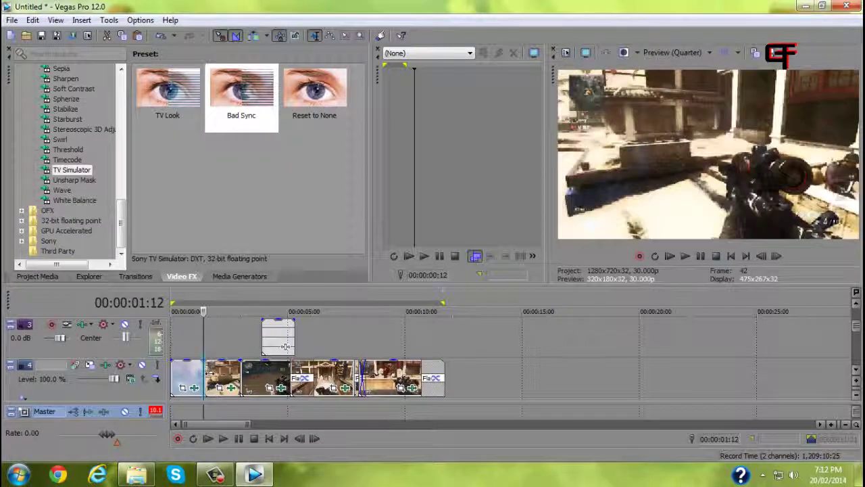
key(space)
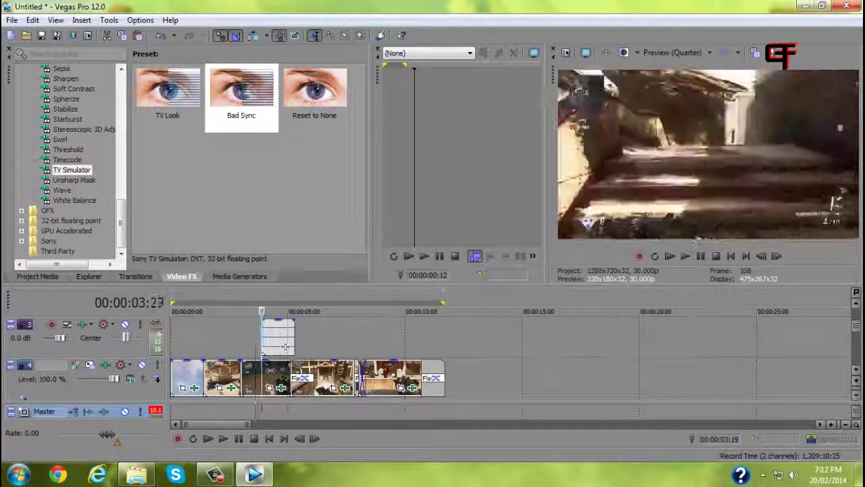
drag(270, 371, 512, 375)
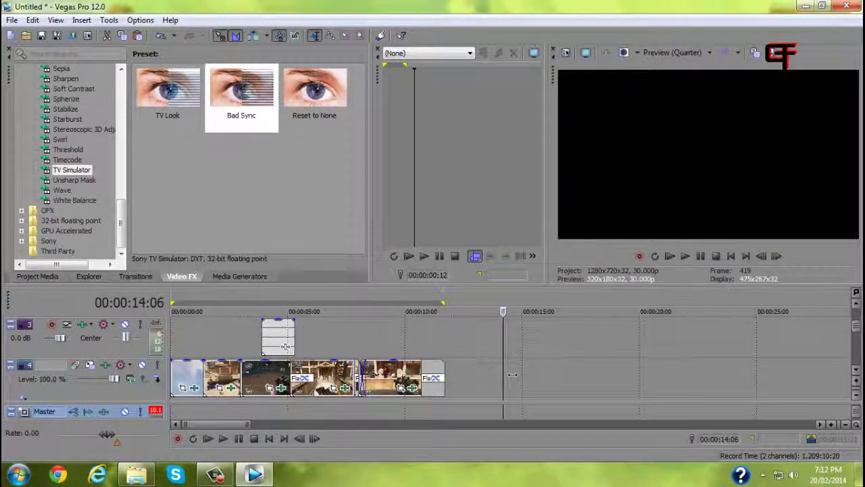